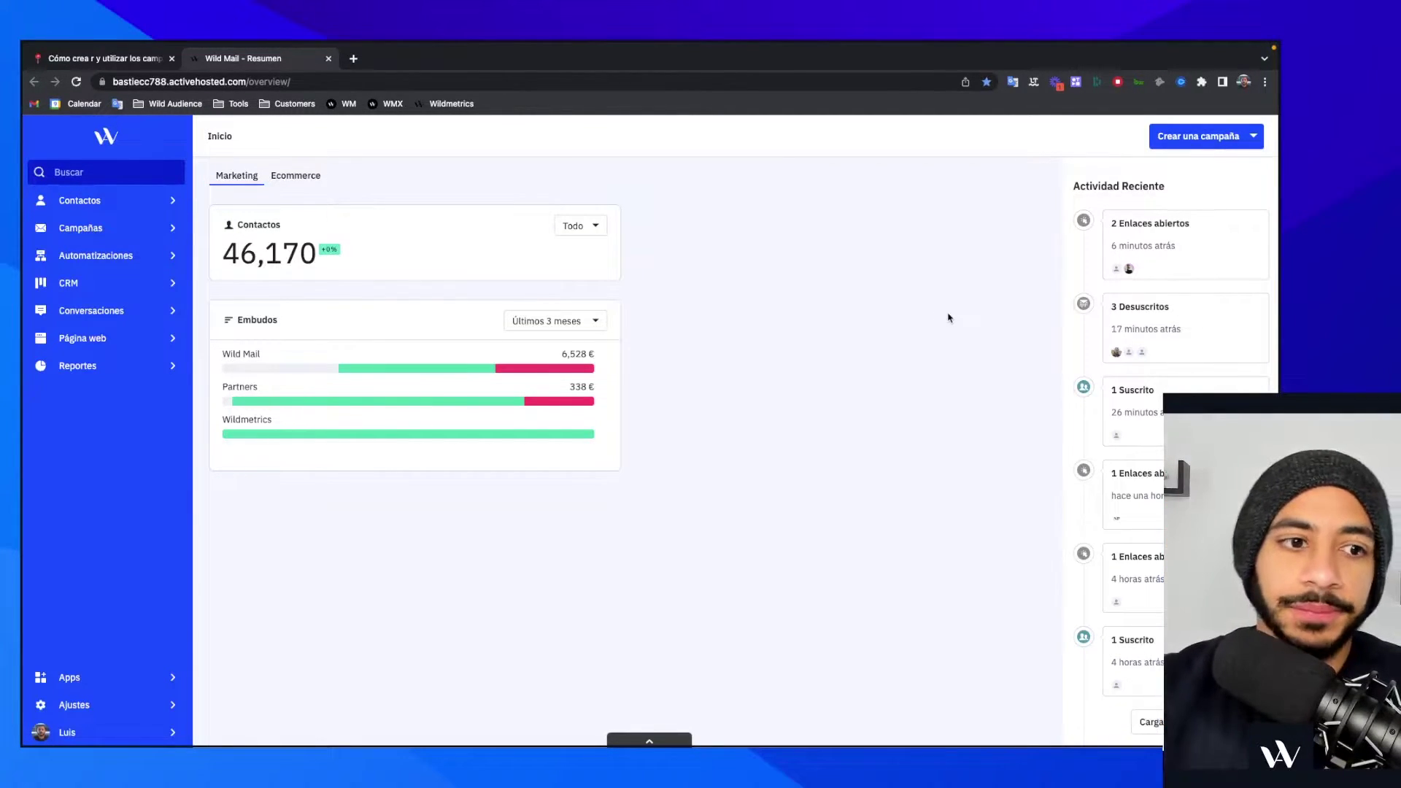
- Go to Contactos and open the Campos page under Administrar
mouse_move(232, 221)
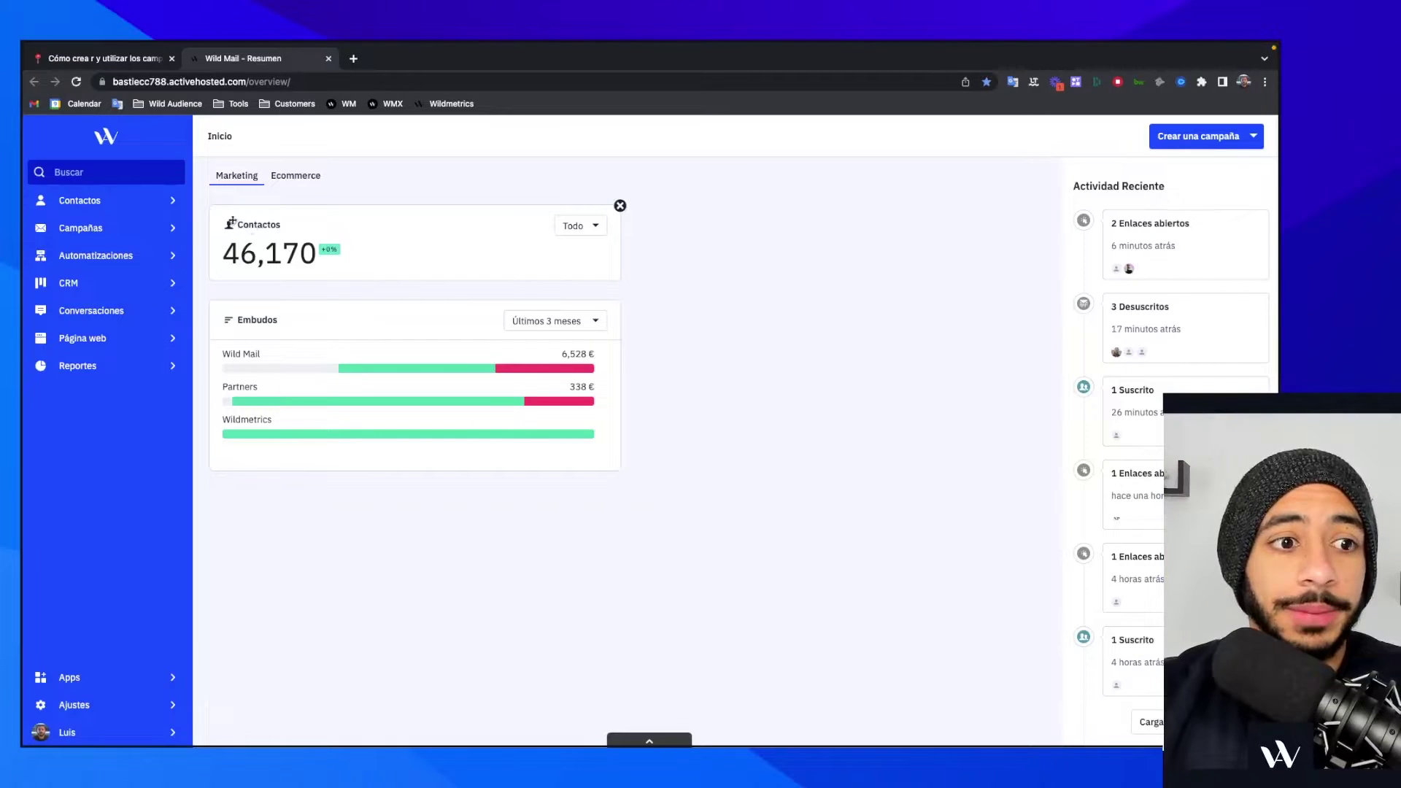
click(154, 199)
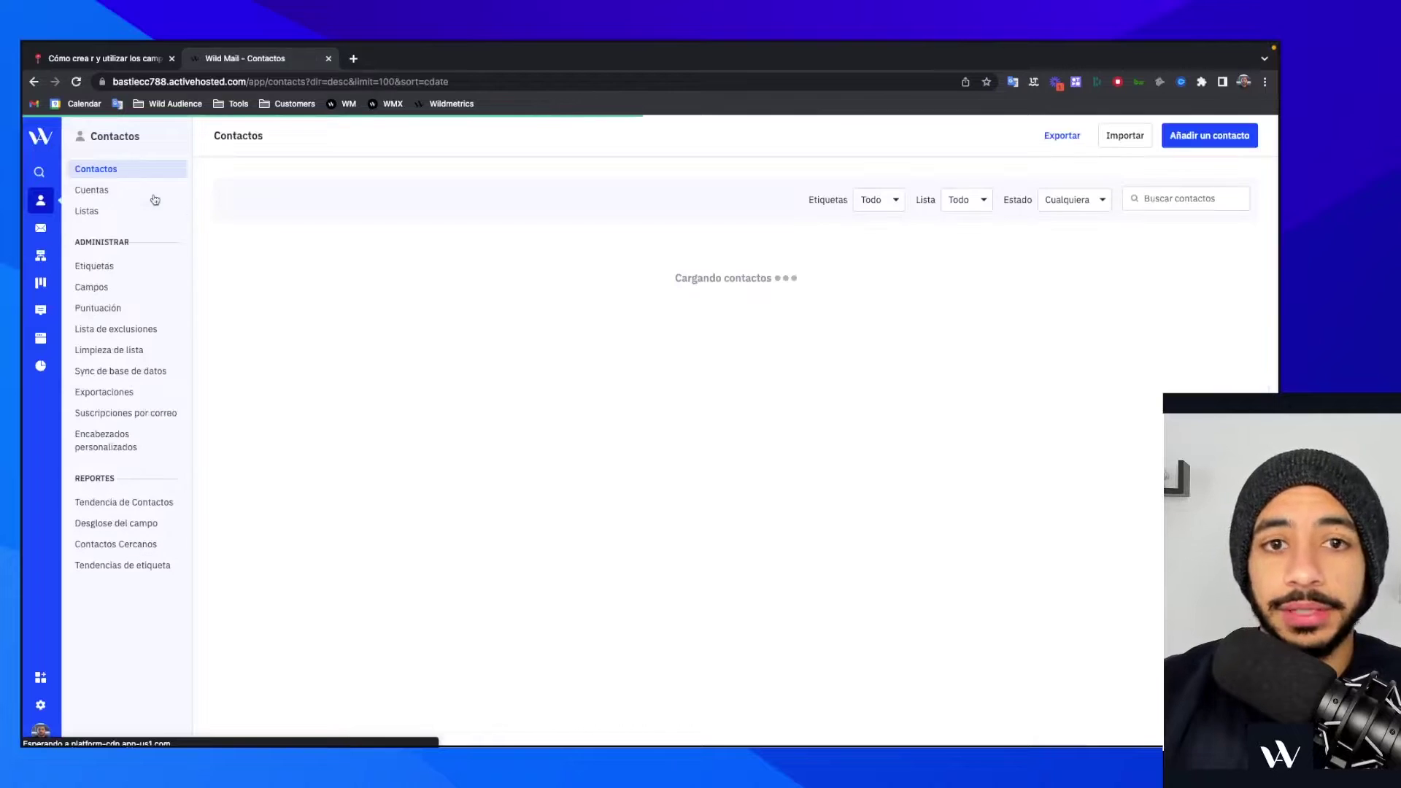
click(175, 135)
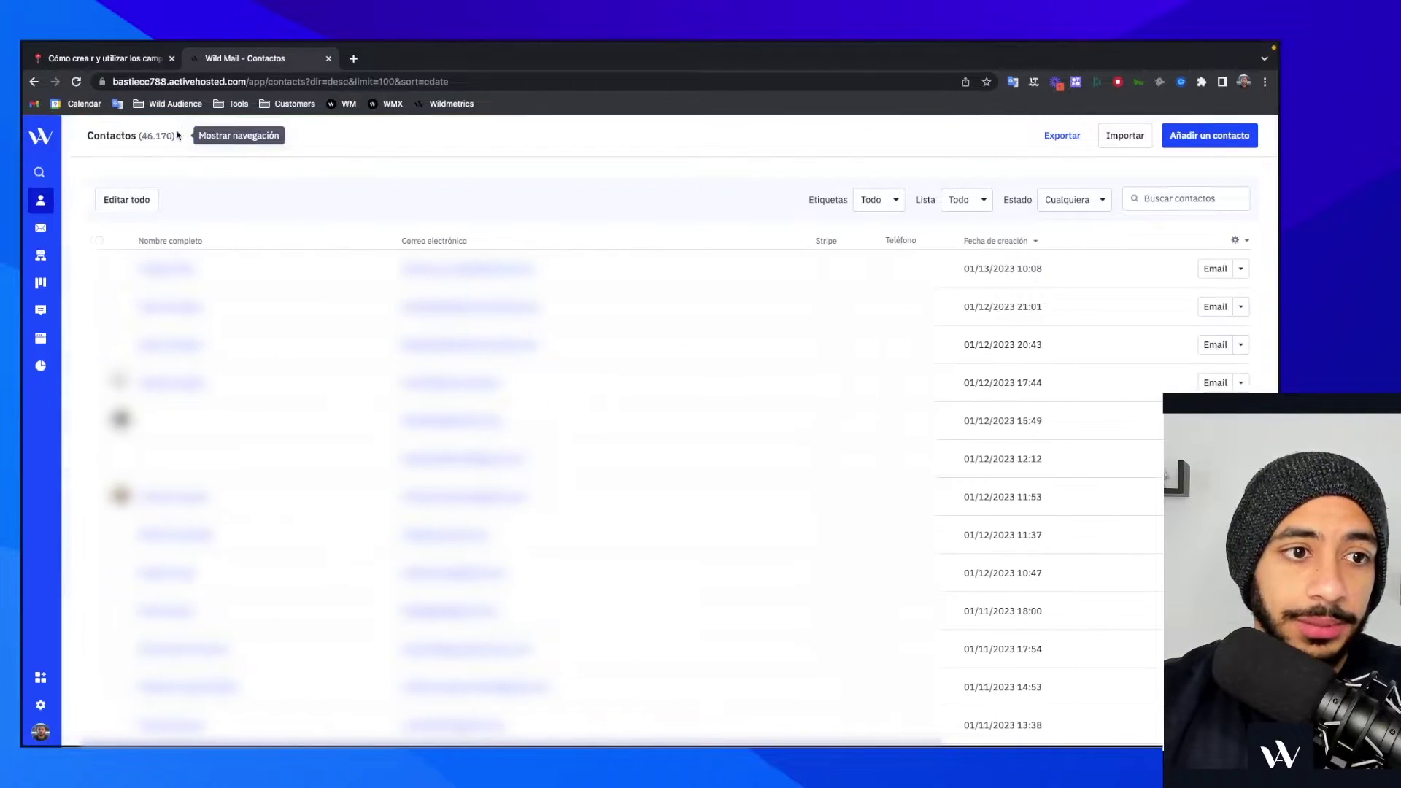
click(67, 136)
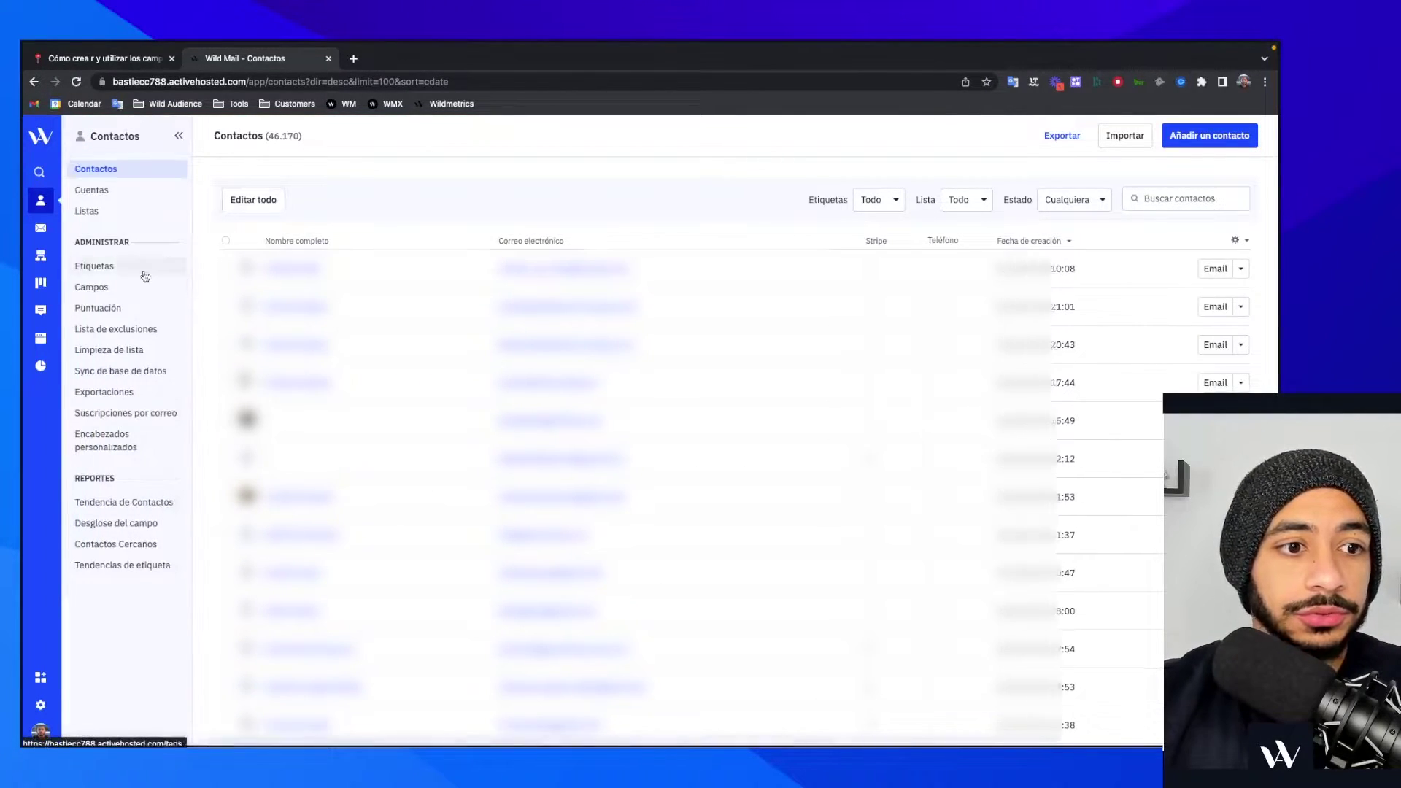
click(135, 287)
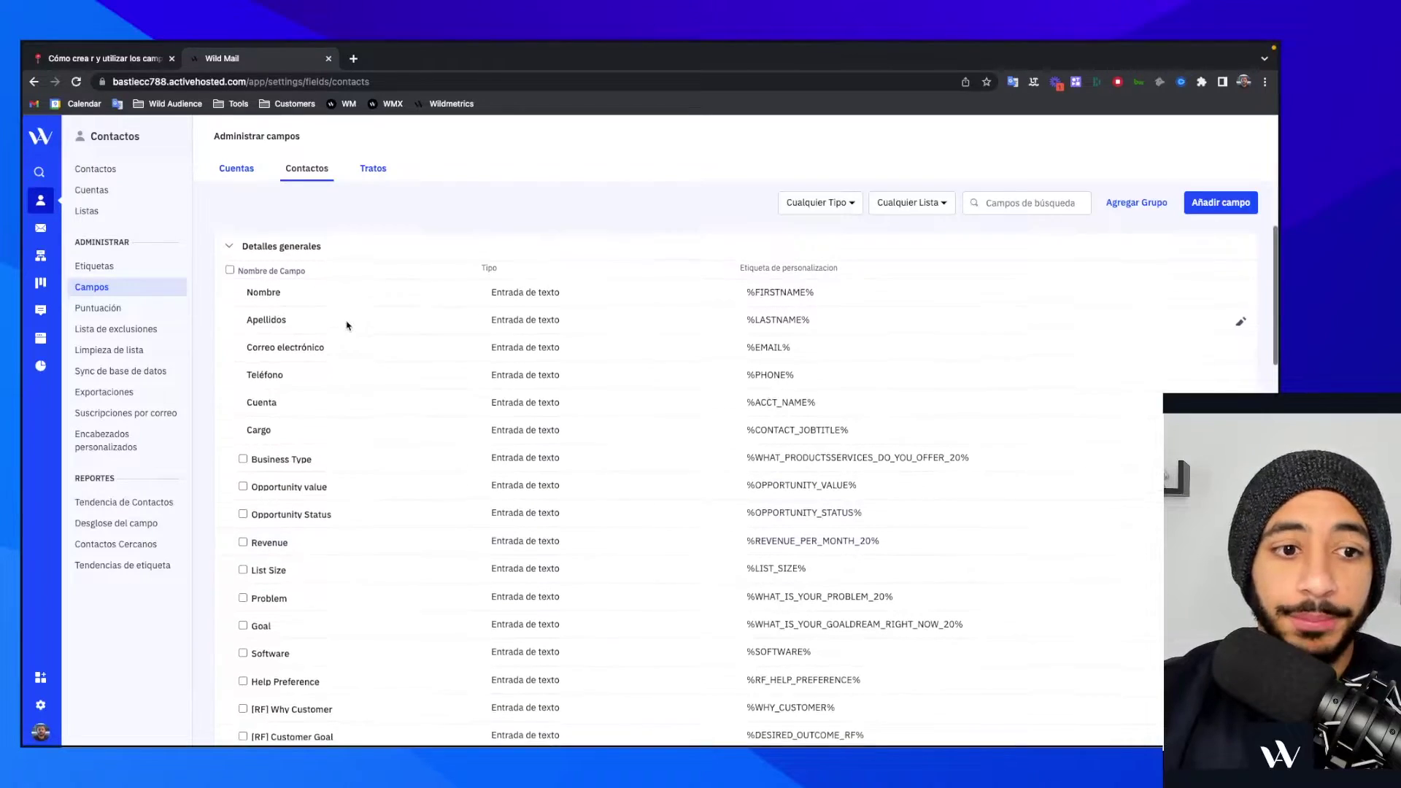
- Scroll through the existing contact fields, then show the Tratos deal fields list
scroll(344, 323, down, 1)
scroll(344, 437, down, 14)
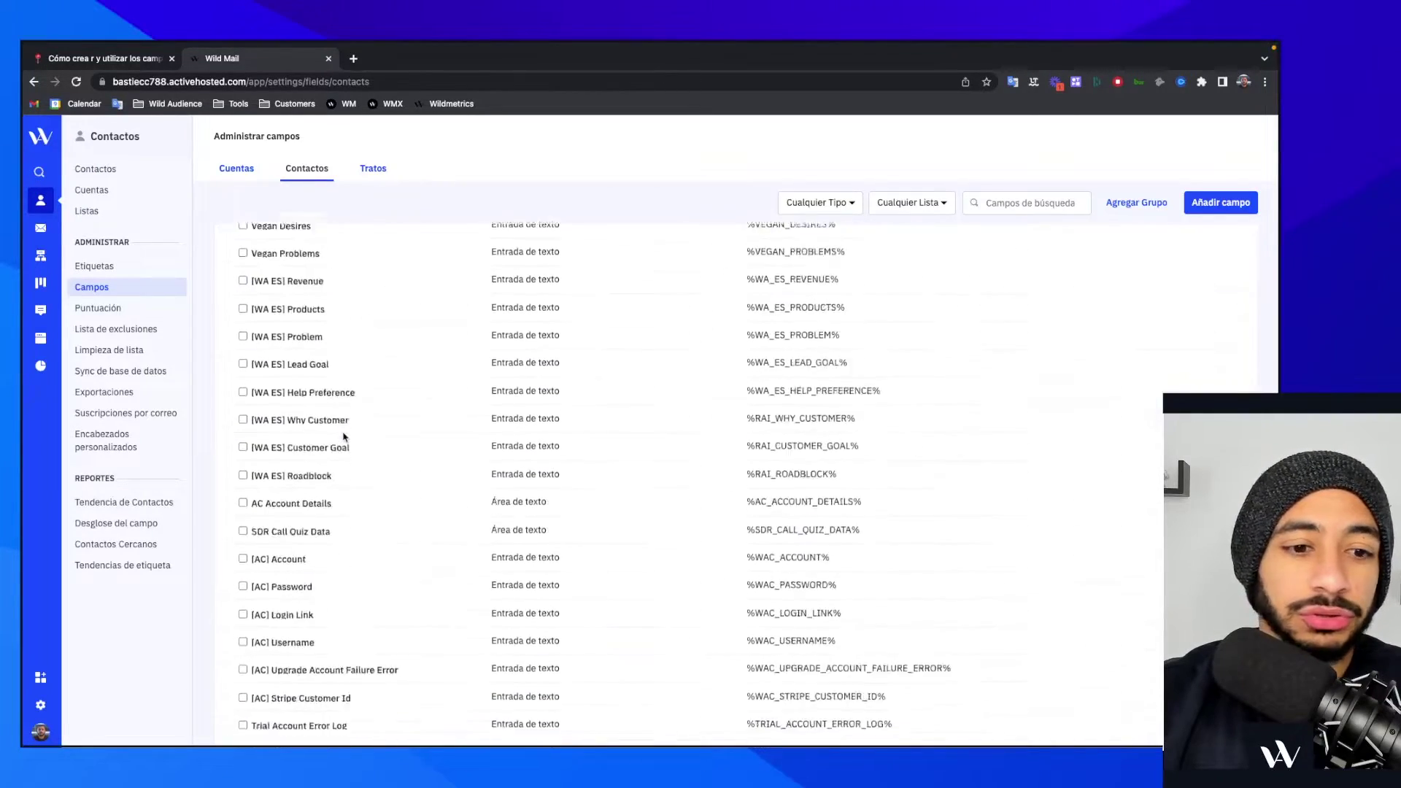
scroll(345, 437, up, 5)
scroll(345, 436, up, 10)
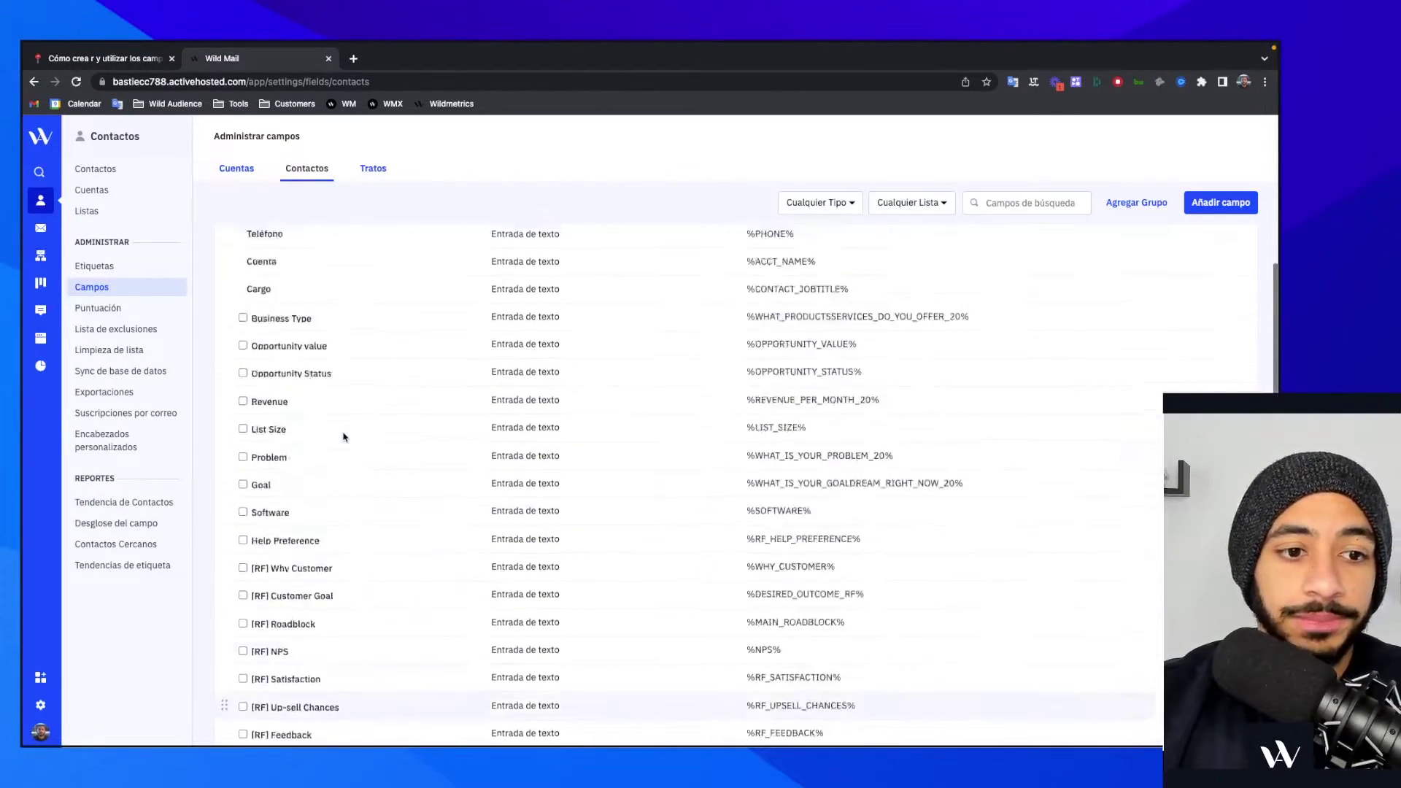
click(368, 170)
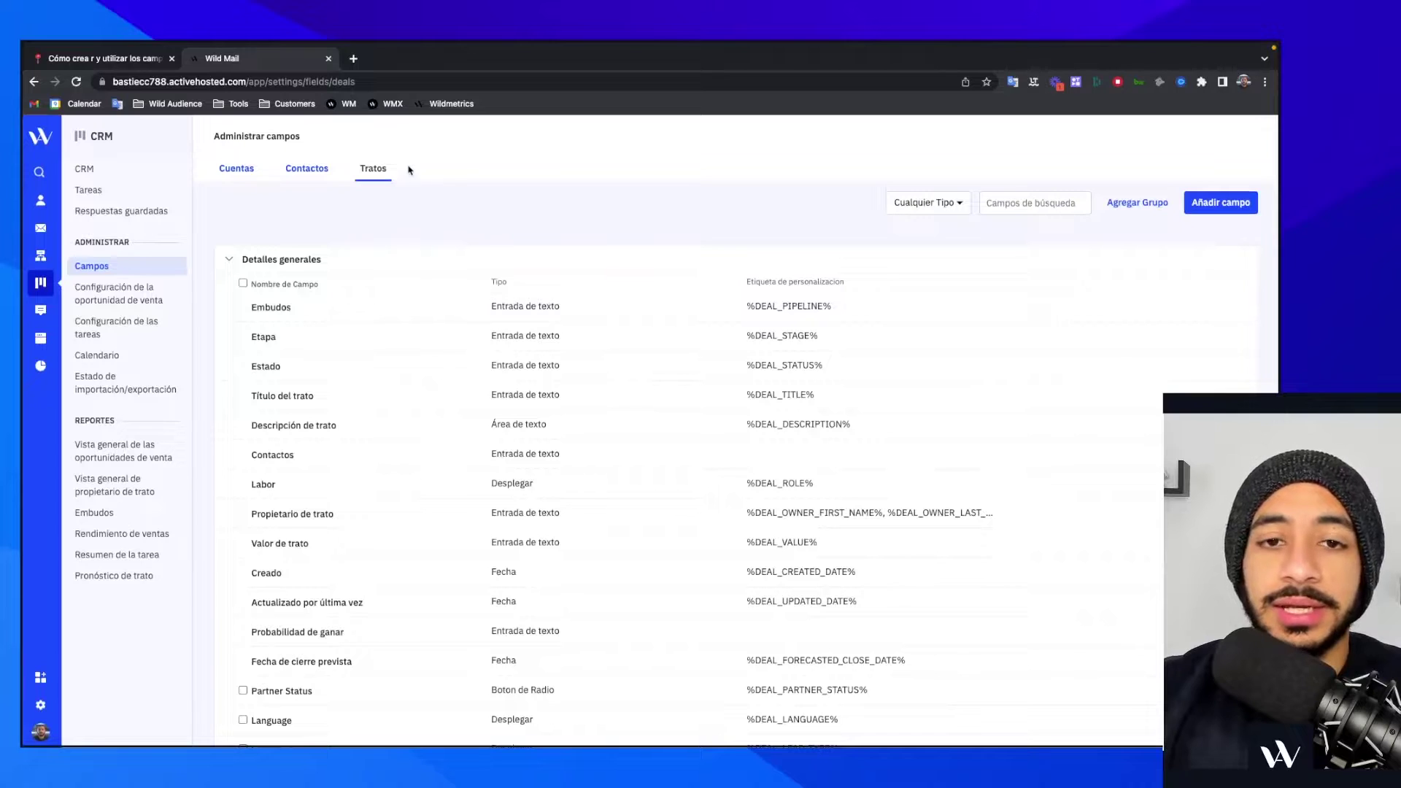
- Return to the Contactos fields list, glance at the Notion notes, and come back
click(332, 168)
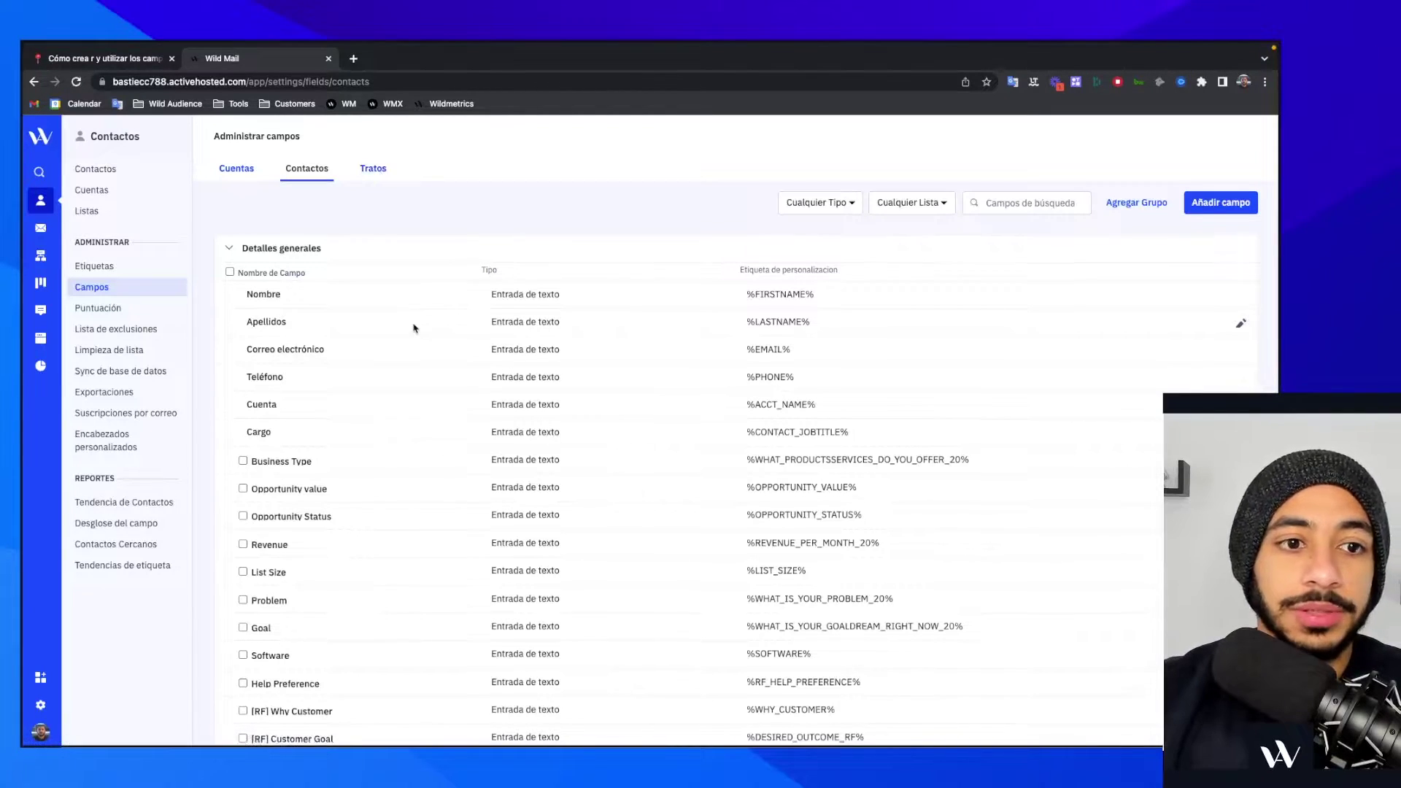
scroll(414, 329, down, 1)
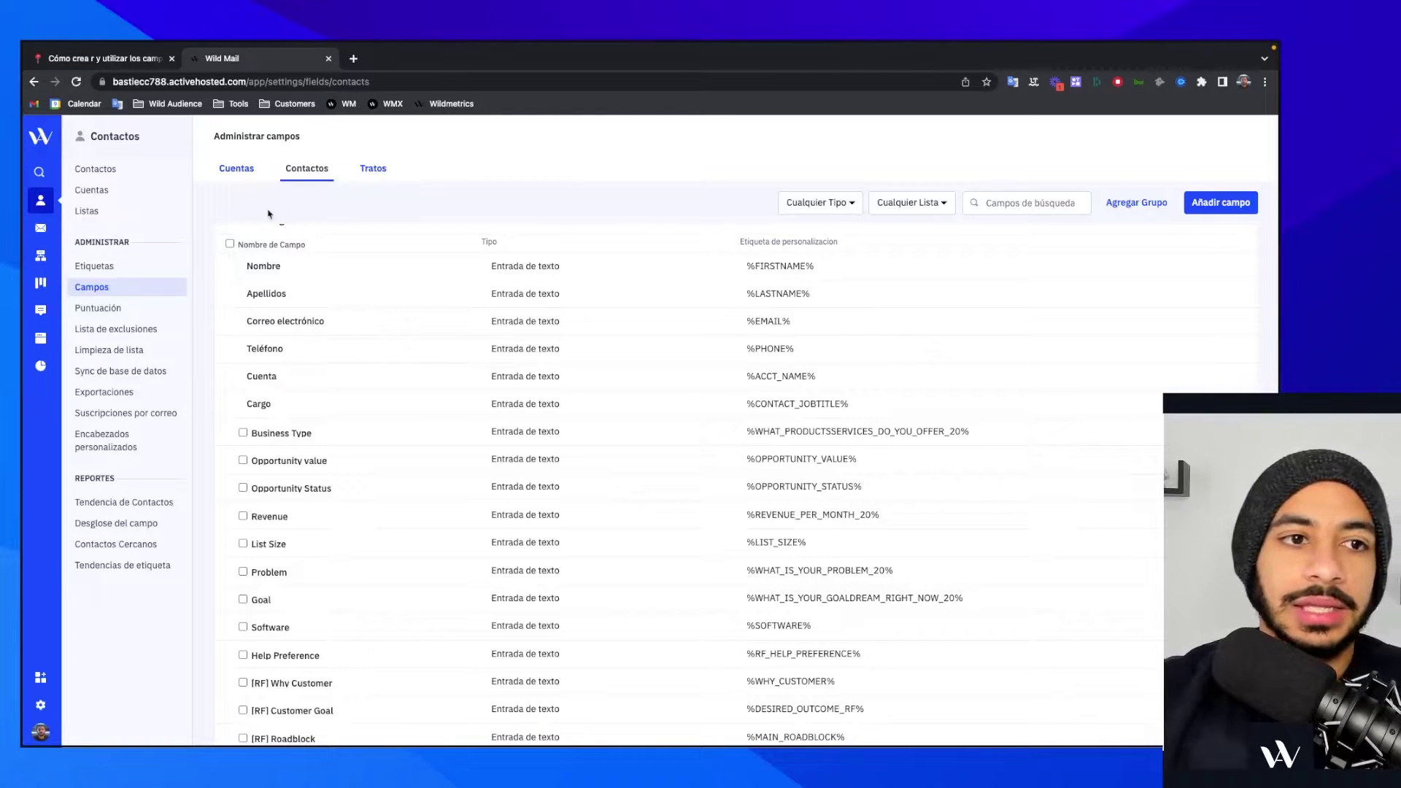
click(148, 64)
scroll(704, 441, down, 3)
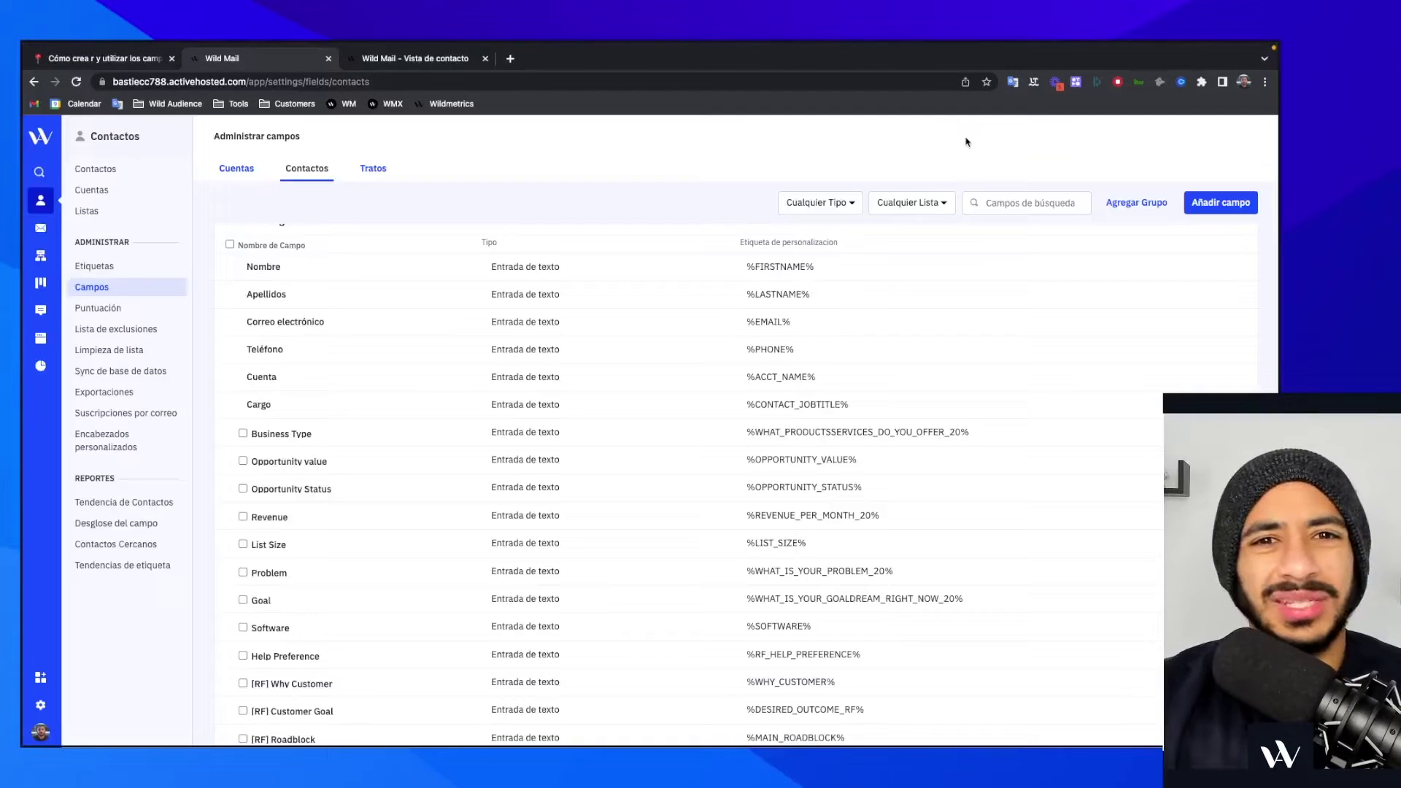
scroll(387, 278, up, 1)
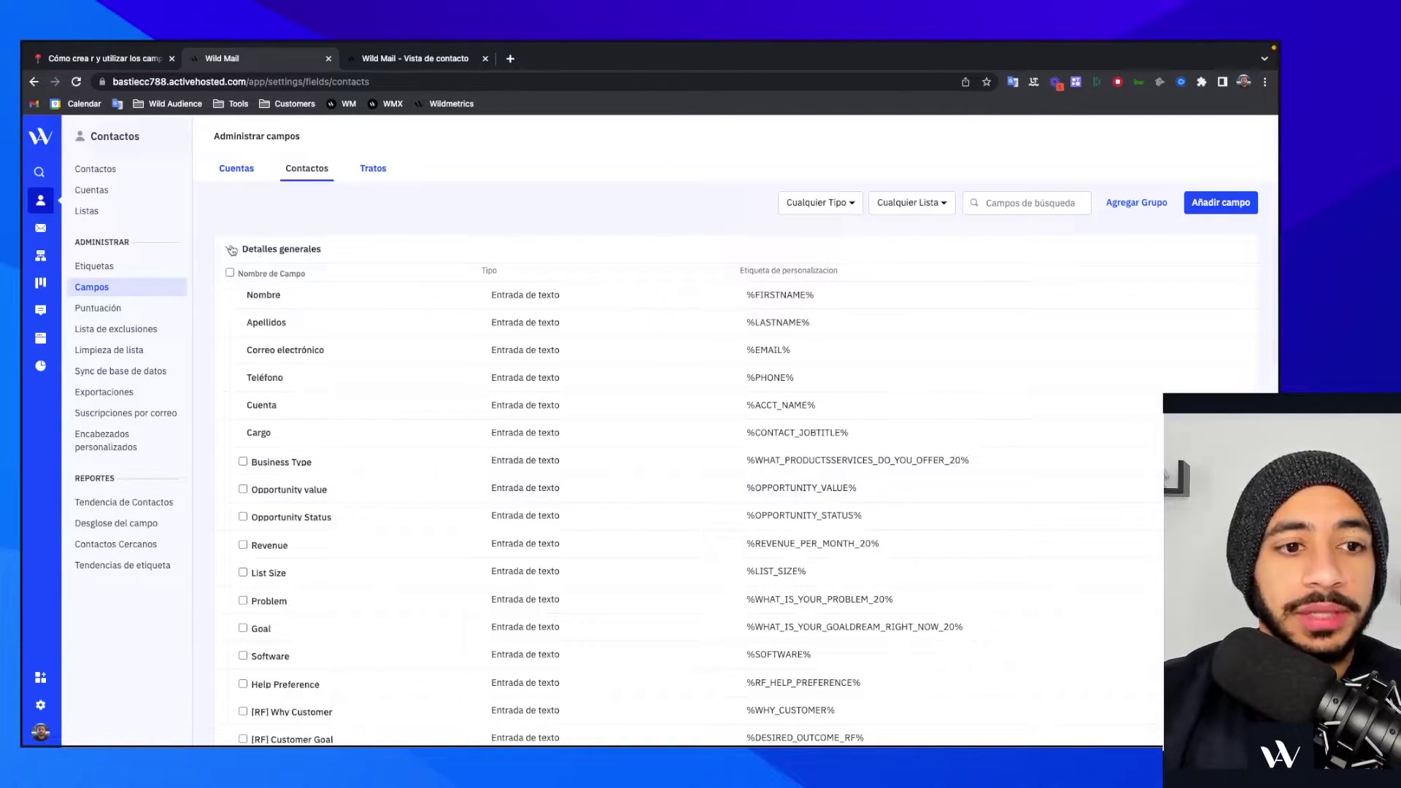
- Collapse Detalles generales, inspect the empty UTM and five-field Stripe groups, then open the contact record
click(231, 249)
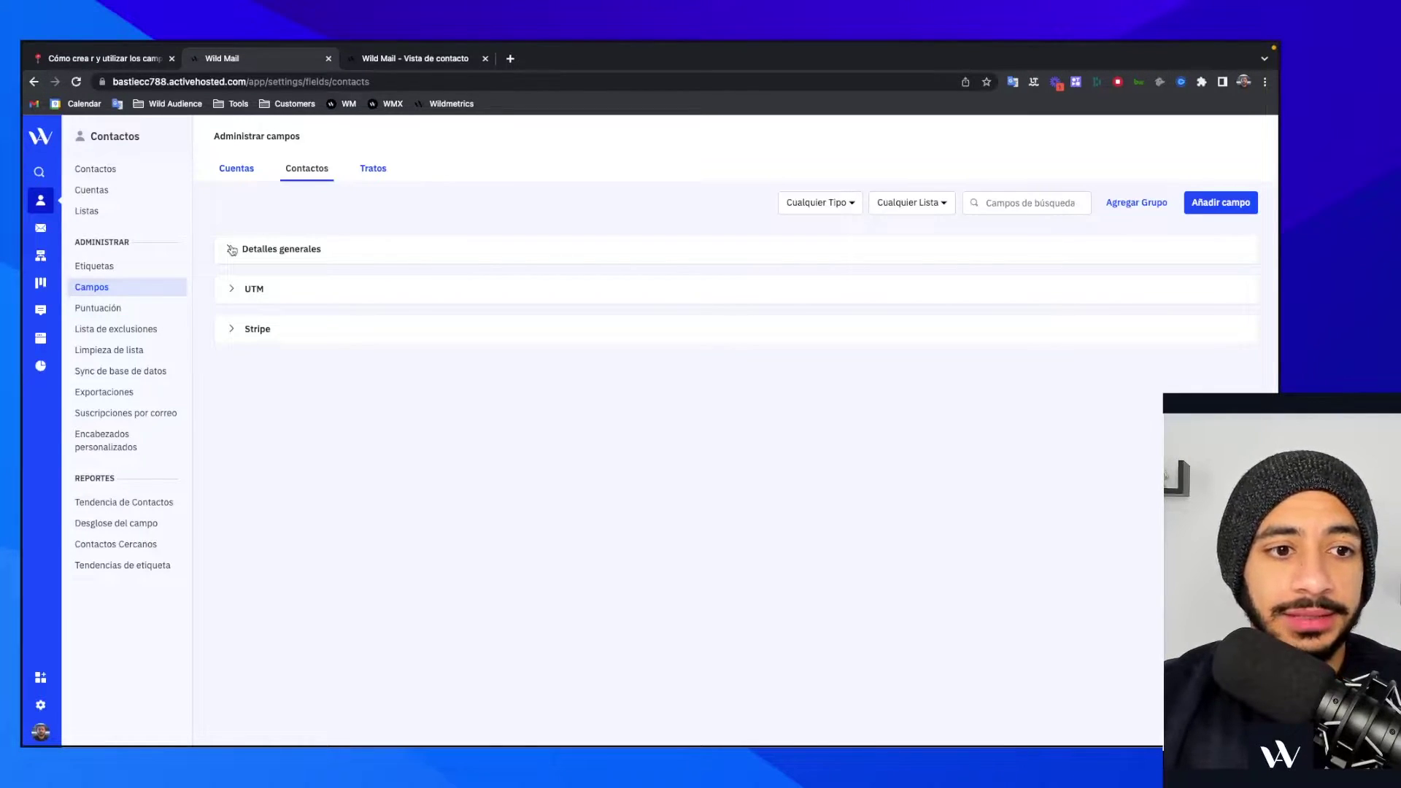
click(232, 251)
scroll(353, 397, down, 8)
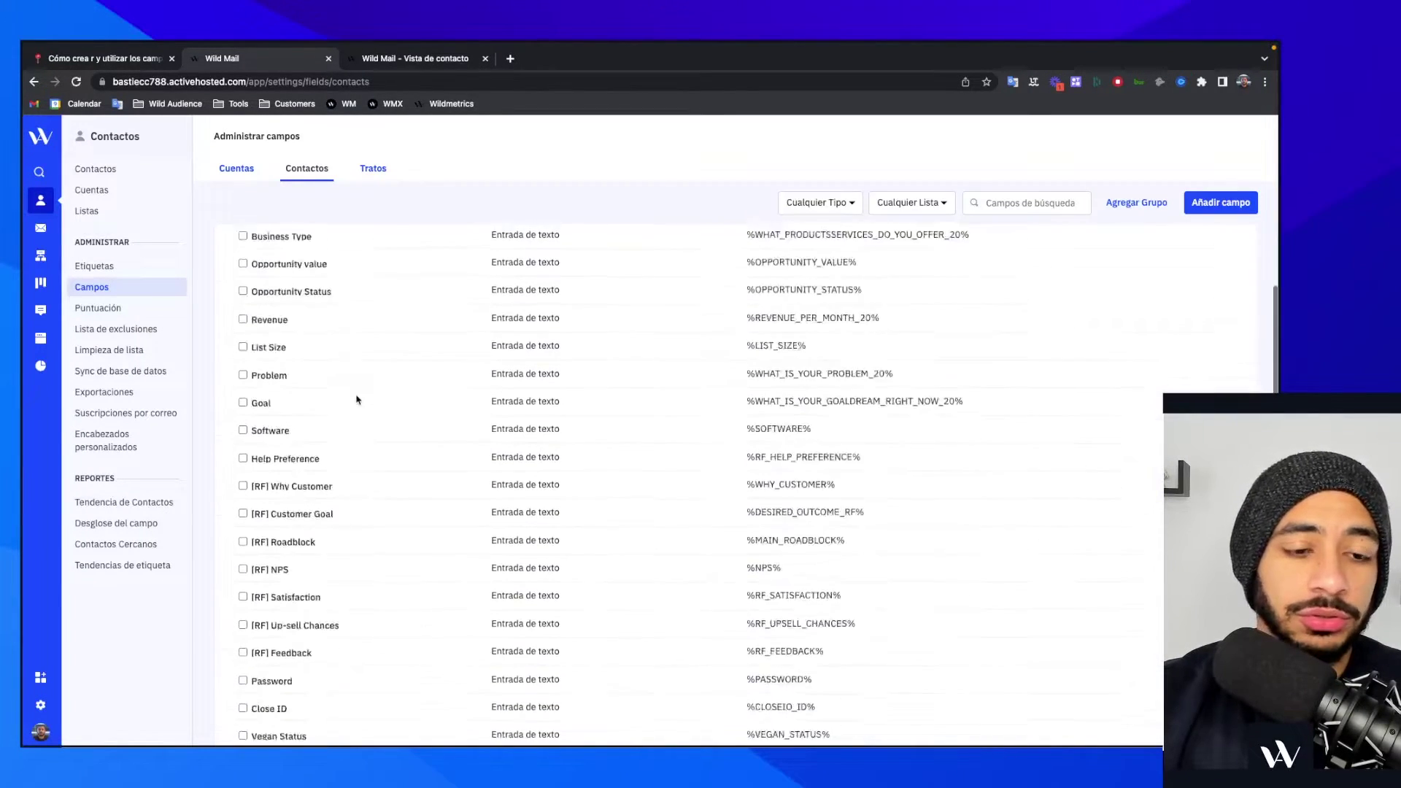
scroll(353, 397, up, 8)
click(230, 251)
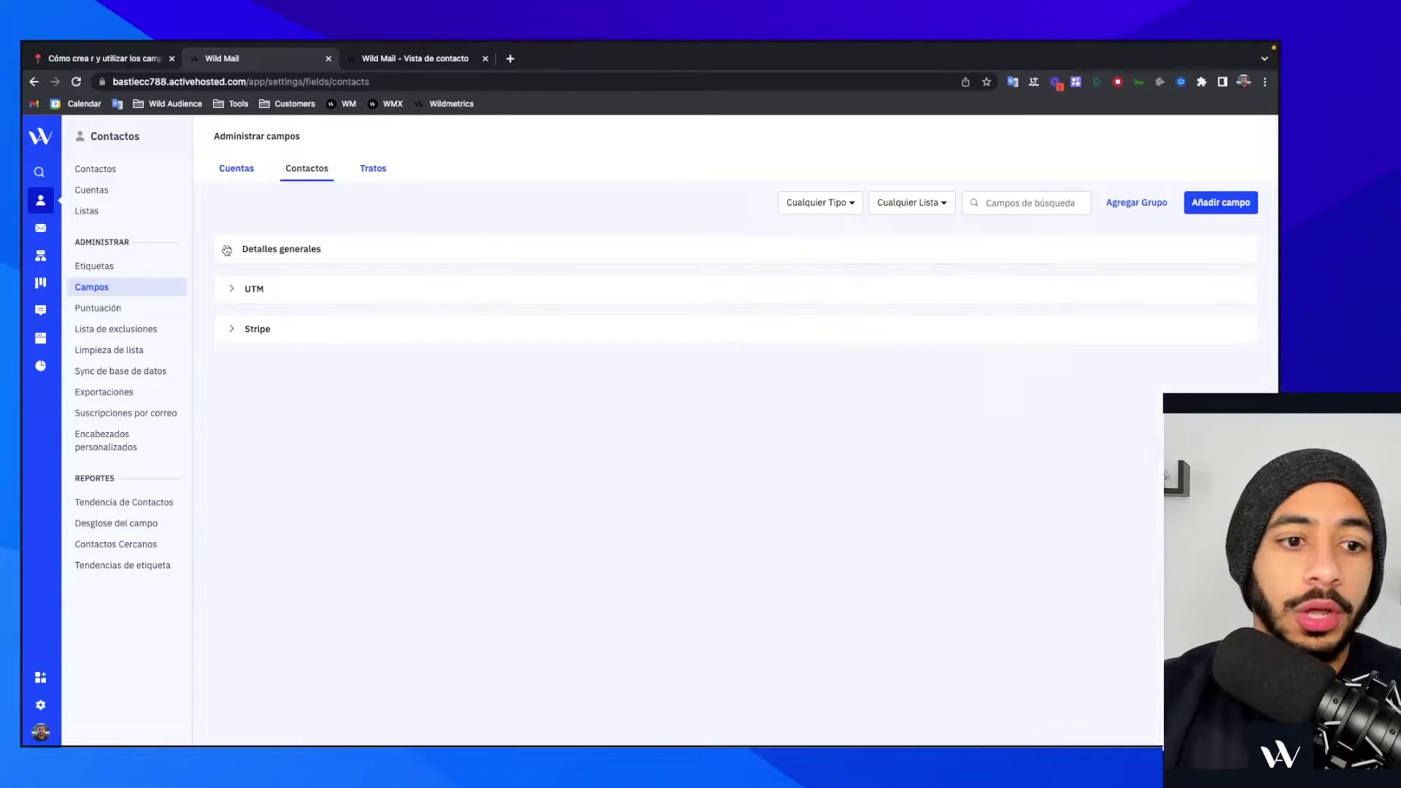
click(233, 291)
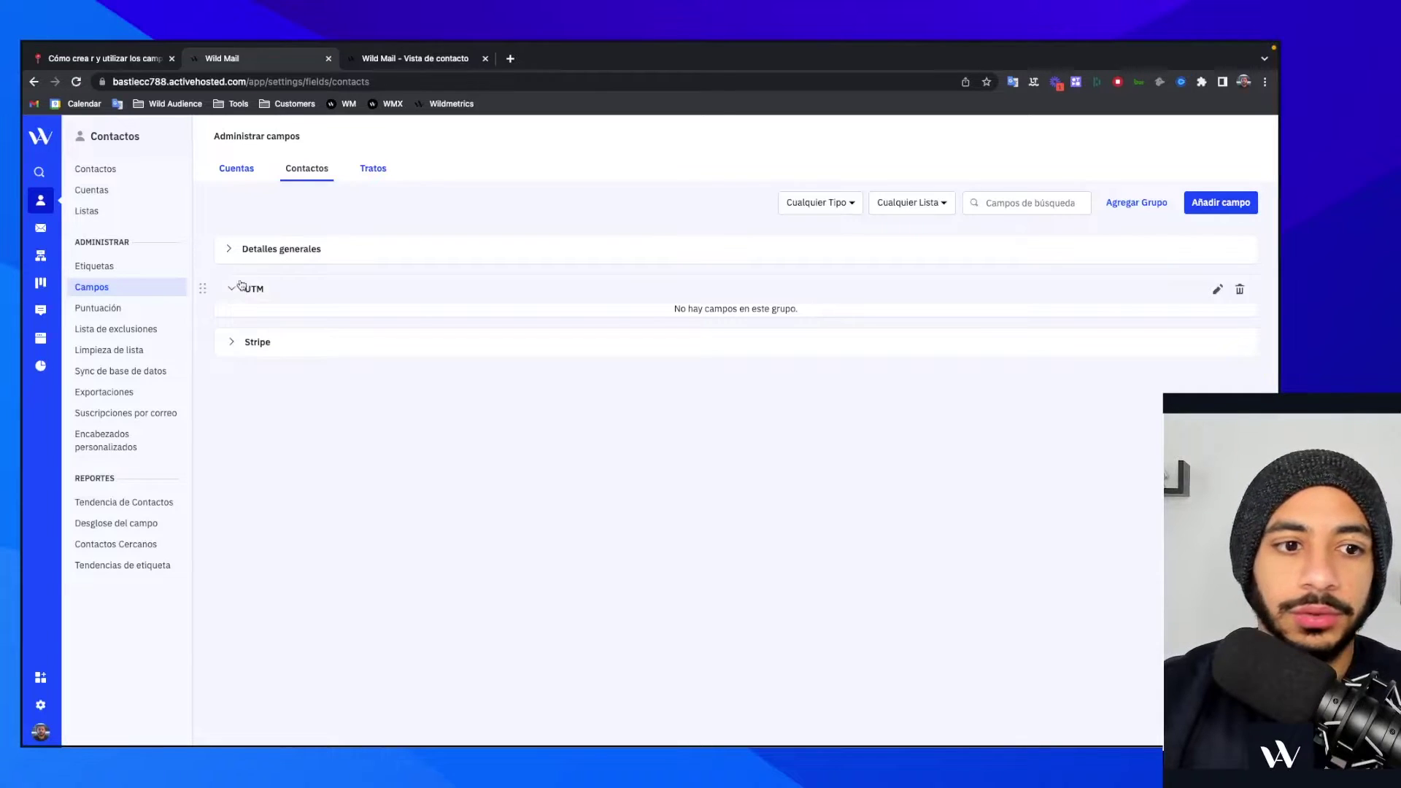
click(231, 343)
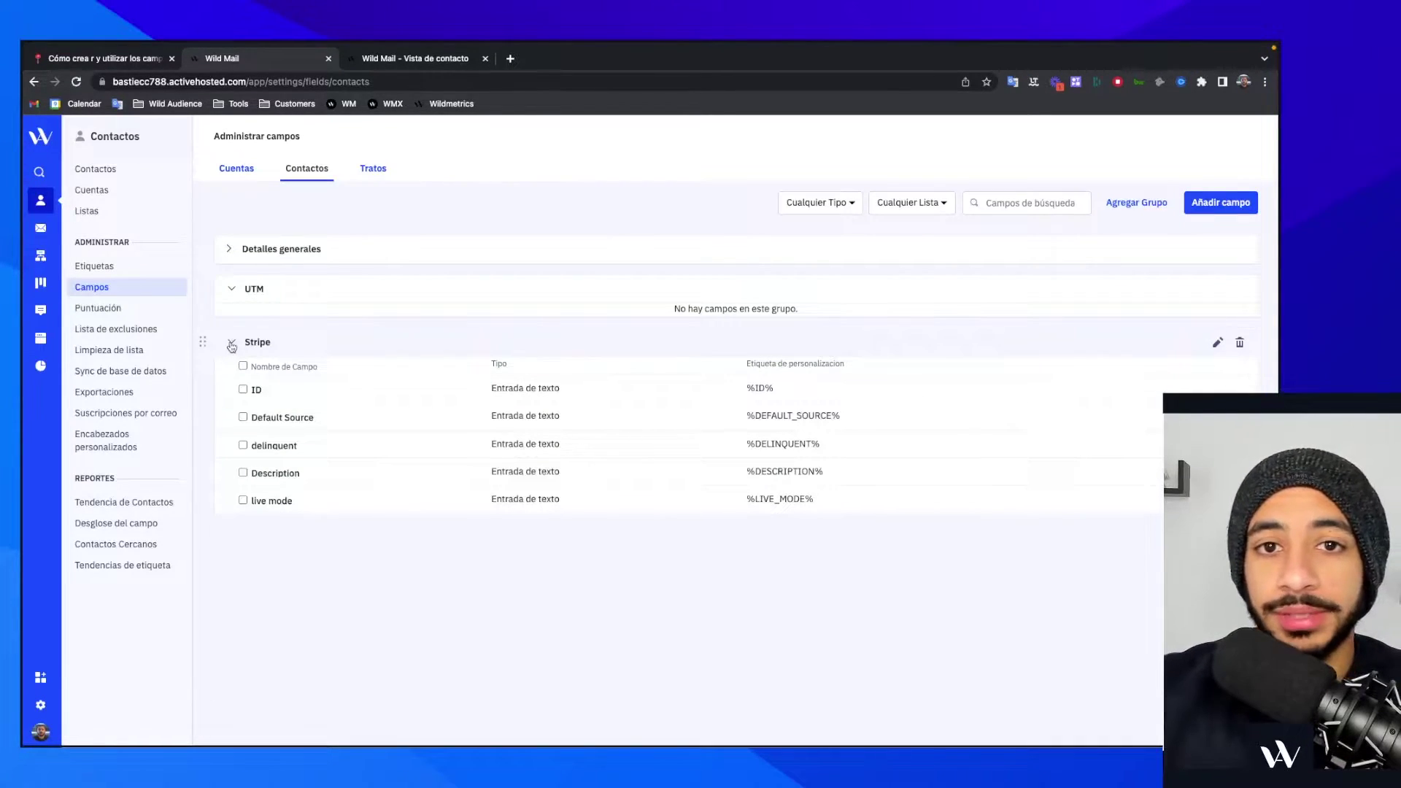
click(232, 343)
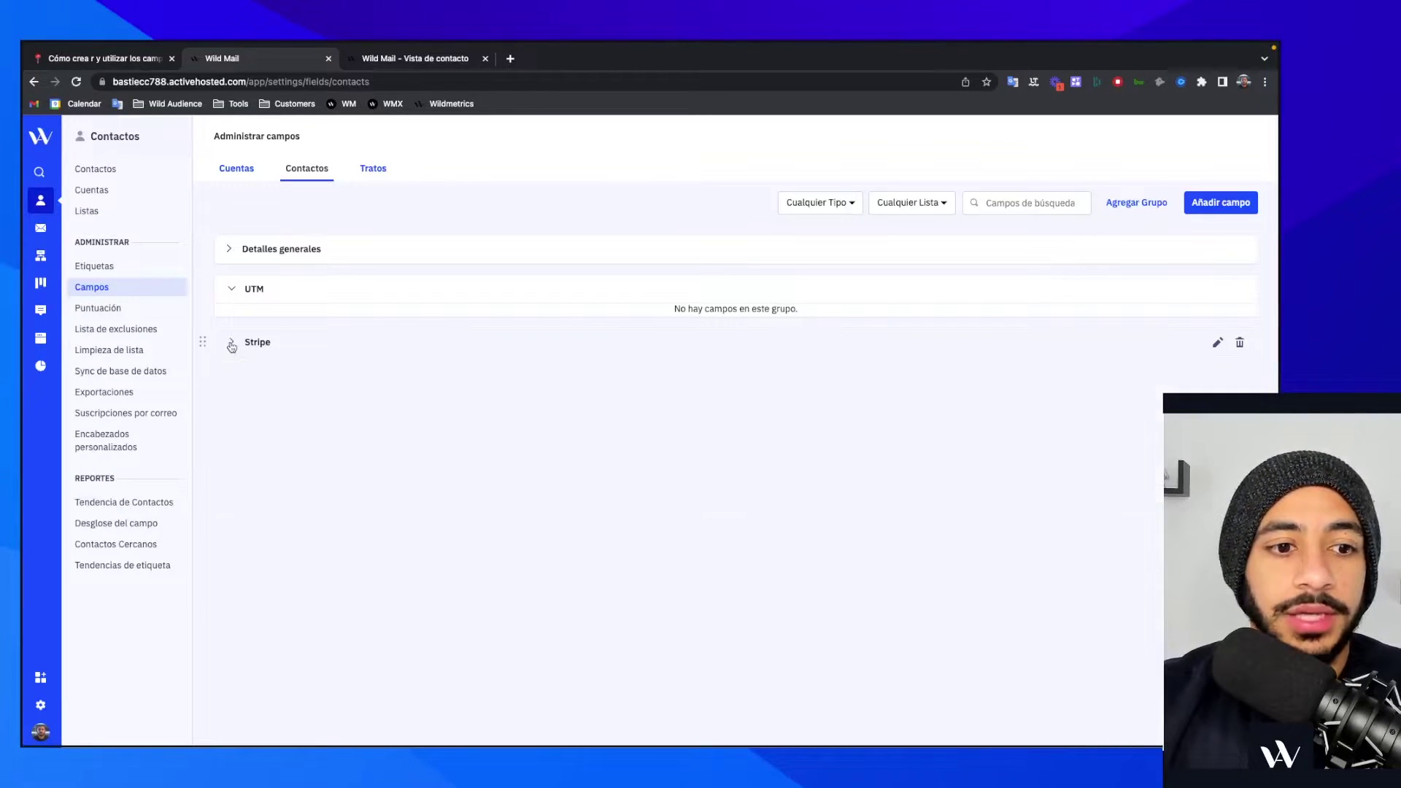
click(413, 64)
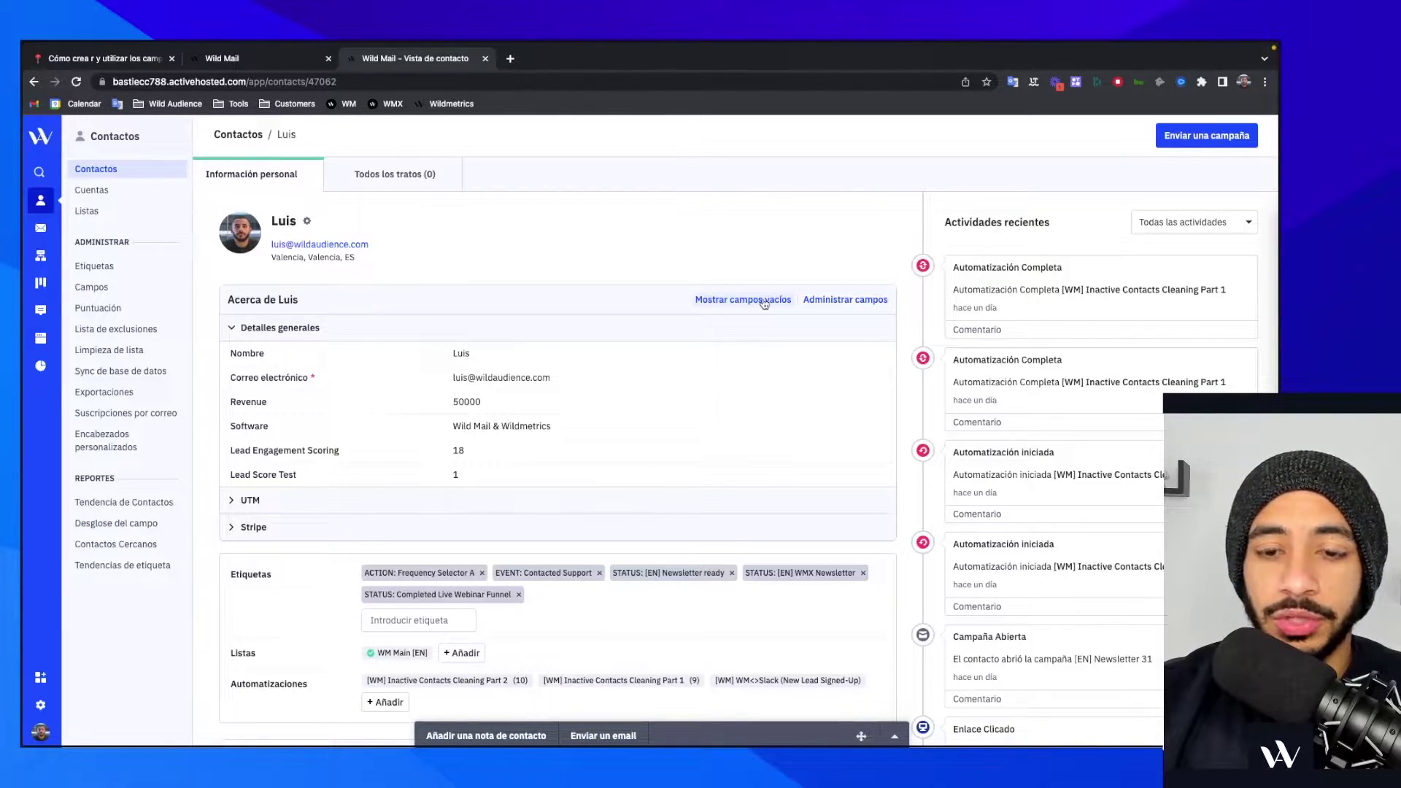
- Turn on 'Mostrar campos vacíos' to scroll through the contact's empty fields, then turn it off
click(764, 301)
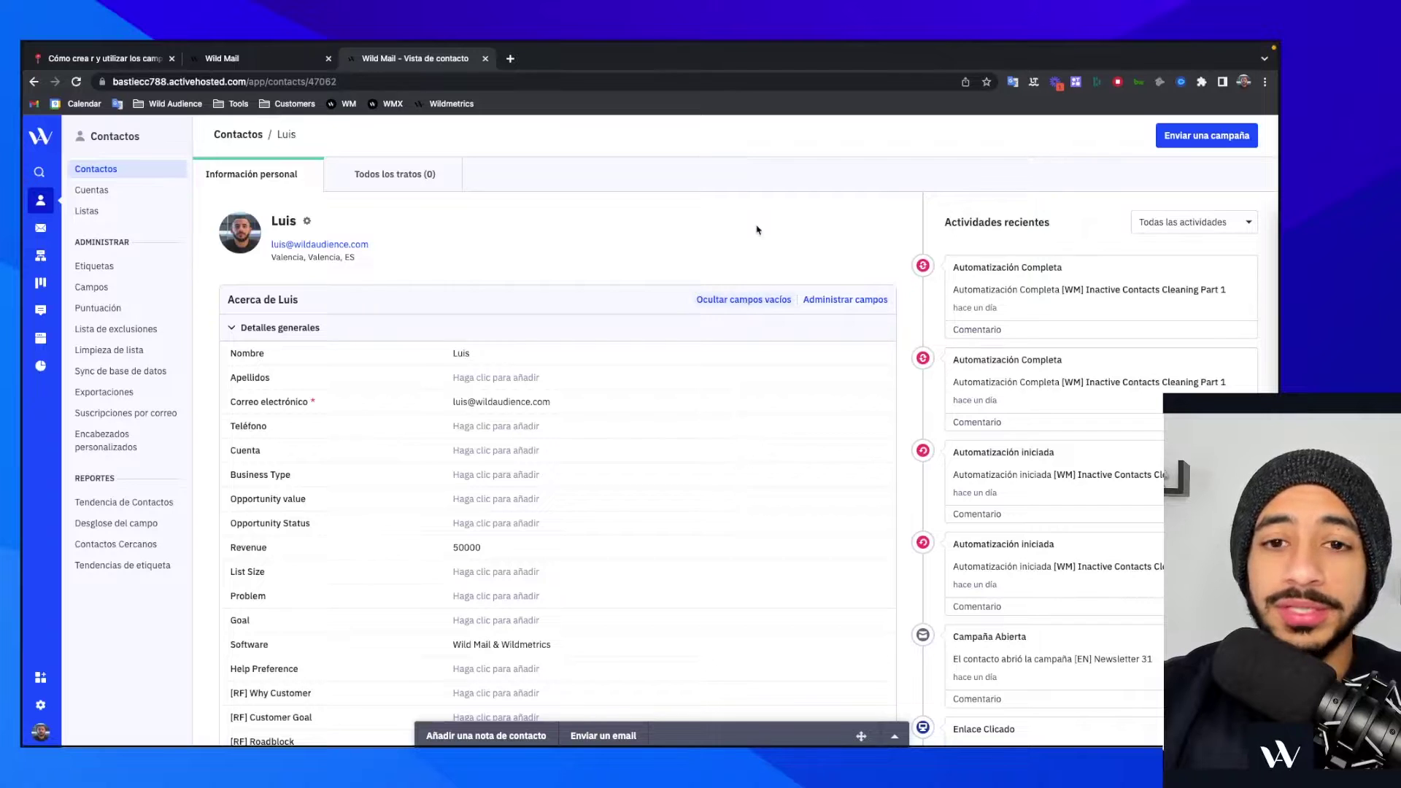
scroll(617, 503, down, 5)
scroll(616, 507, down, 8)
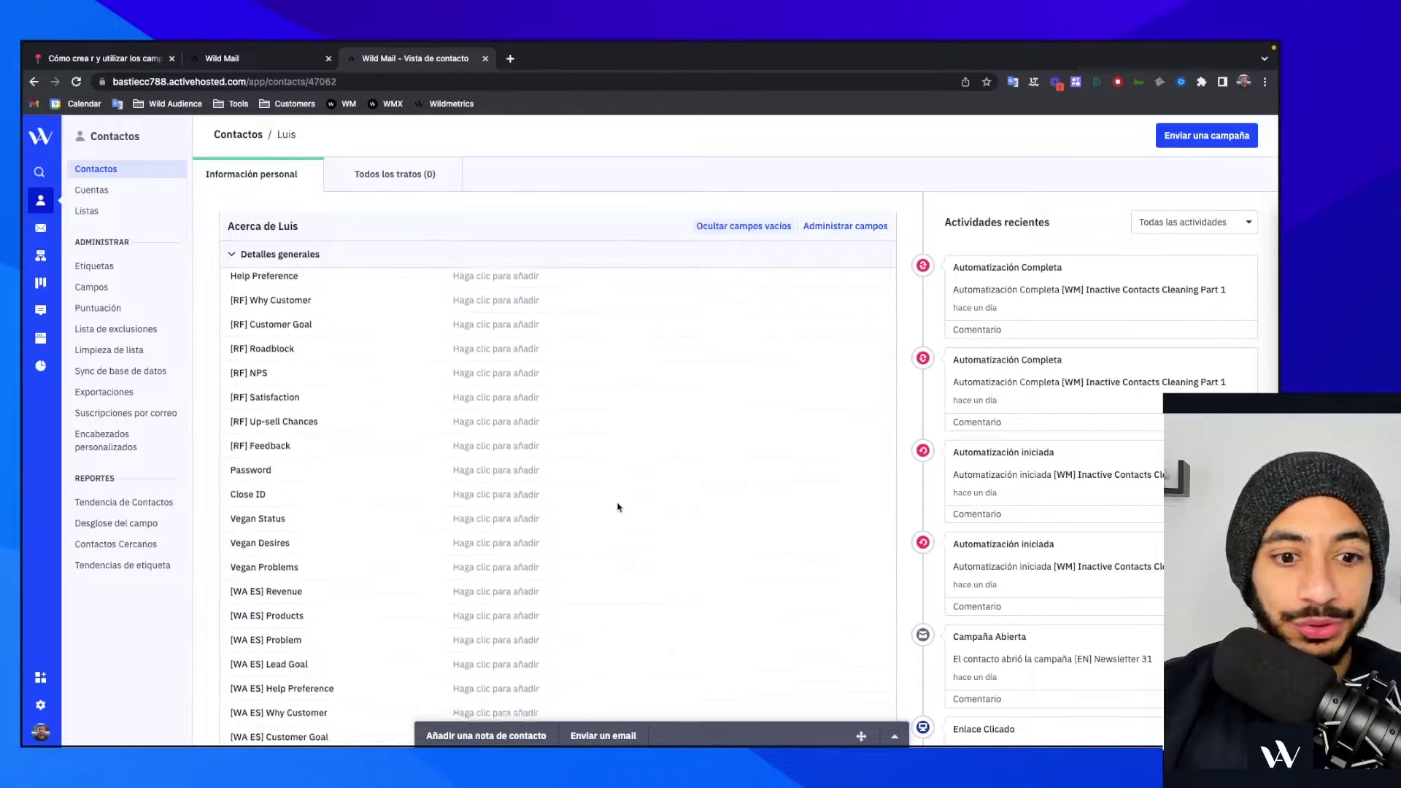
scroll(617, 507, up, 8)
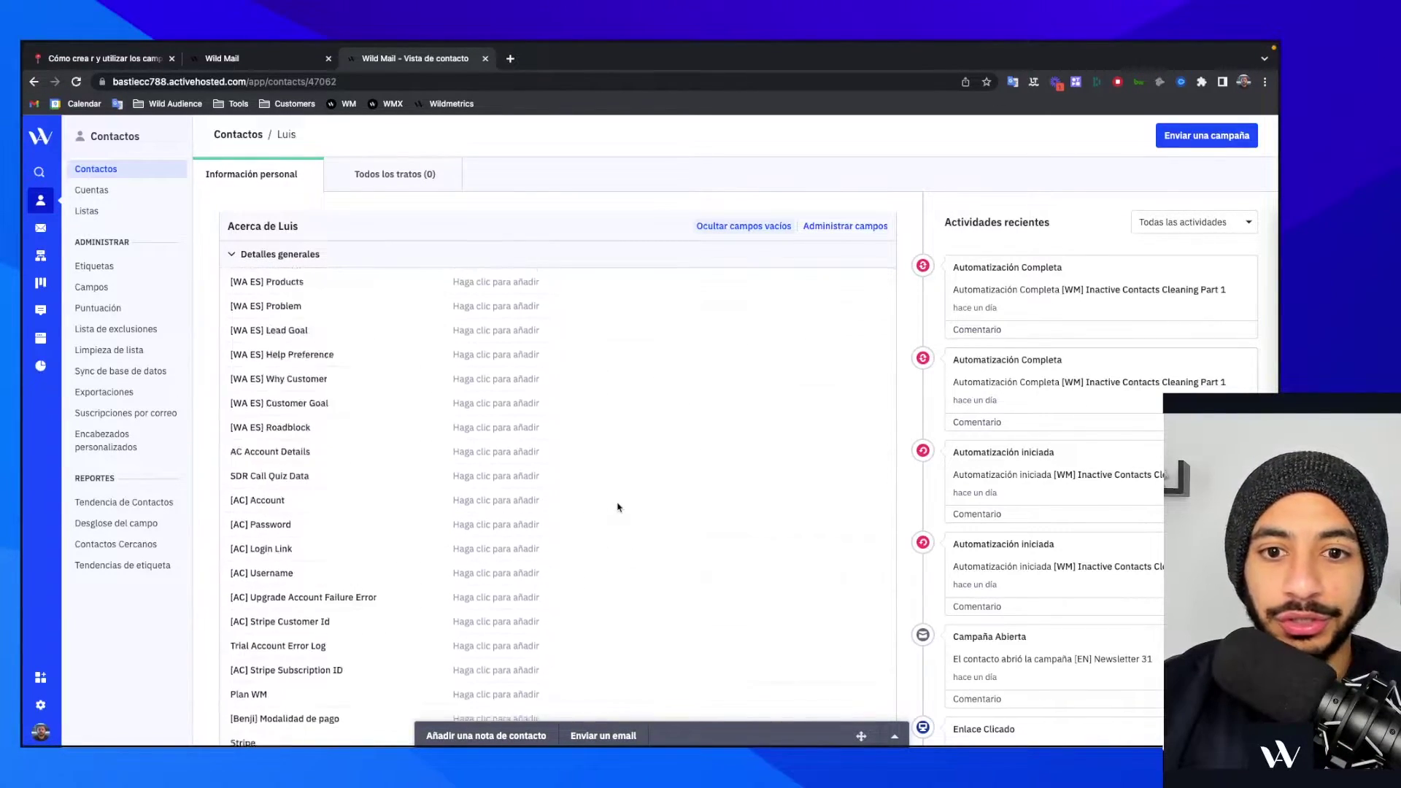
scroll(617, 508, up, 5)
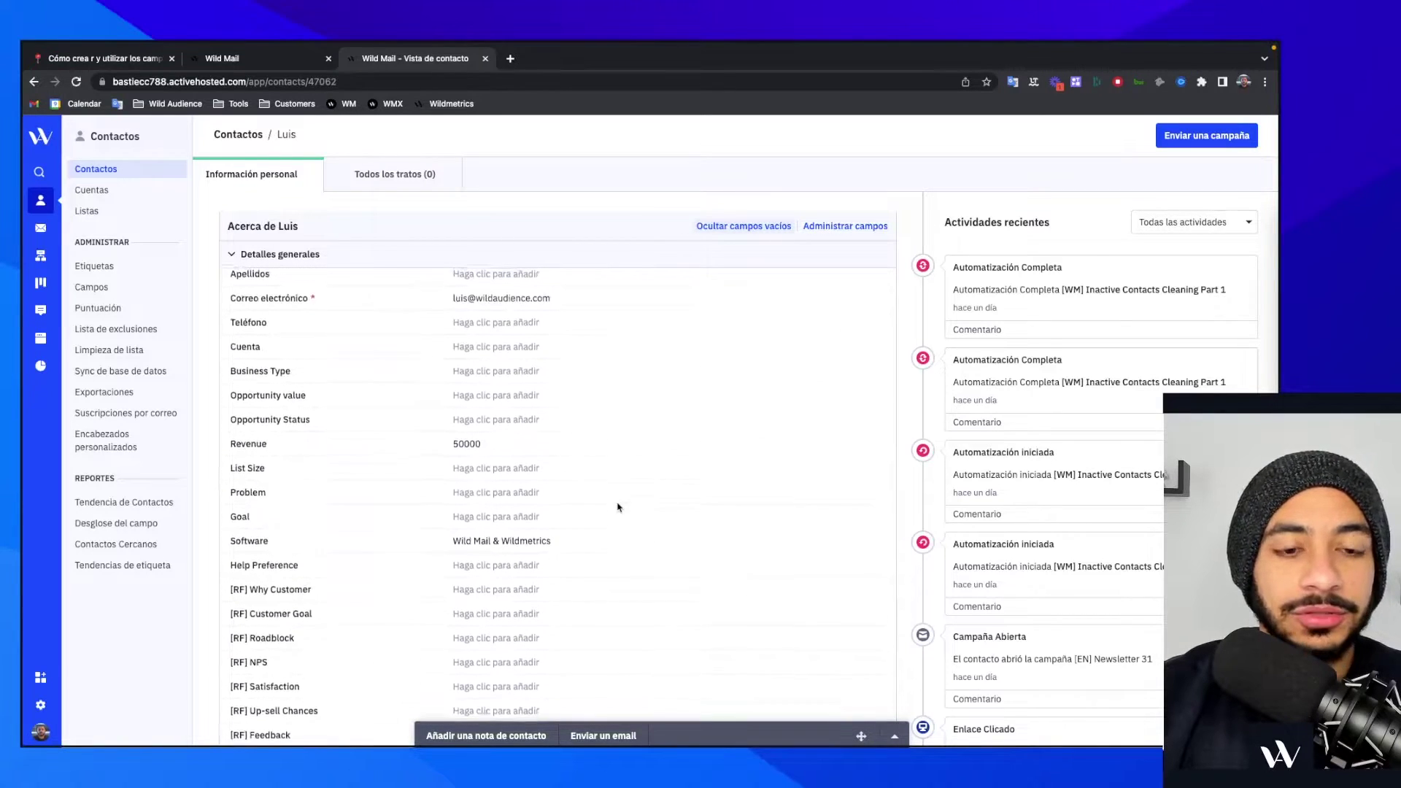
scroll(617, 507, down, 6)
scroll(617, 507, down, 10)
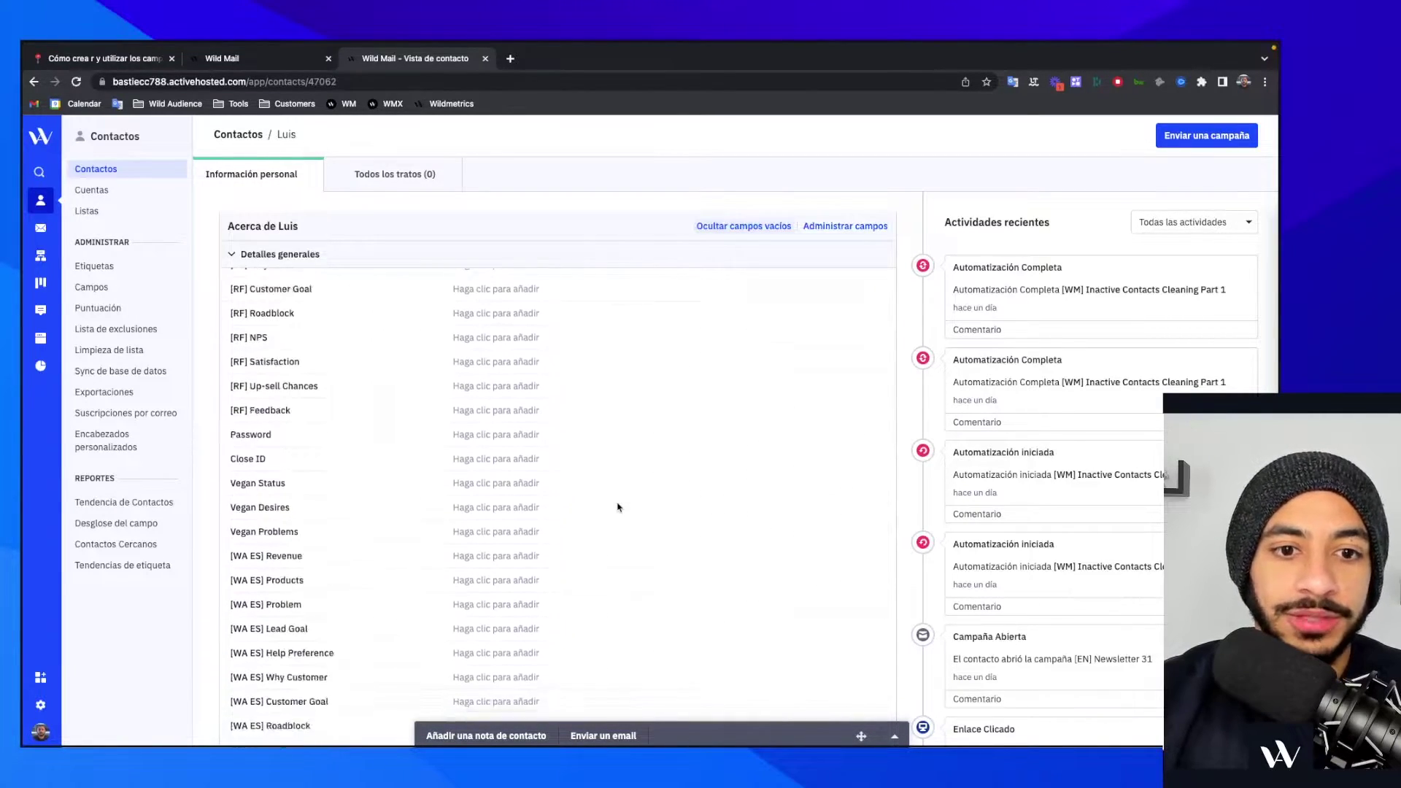
scroll(617, 507, down, 8)
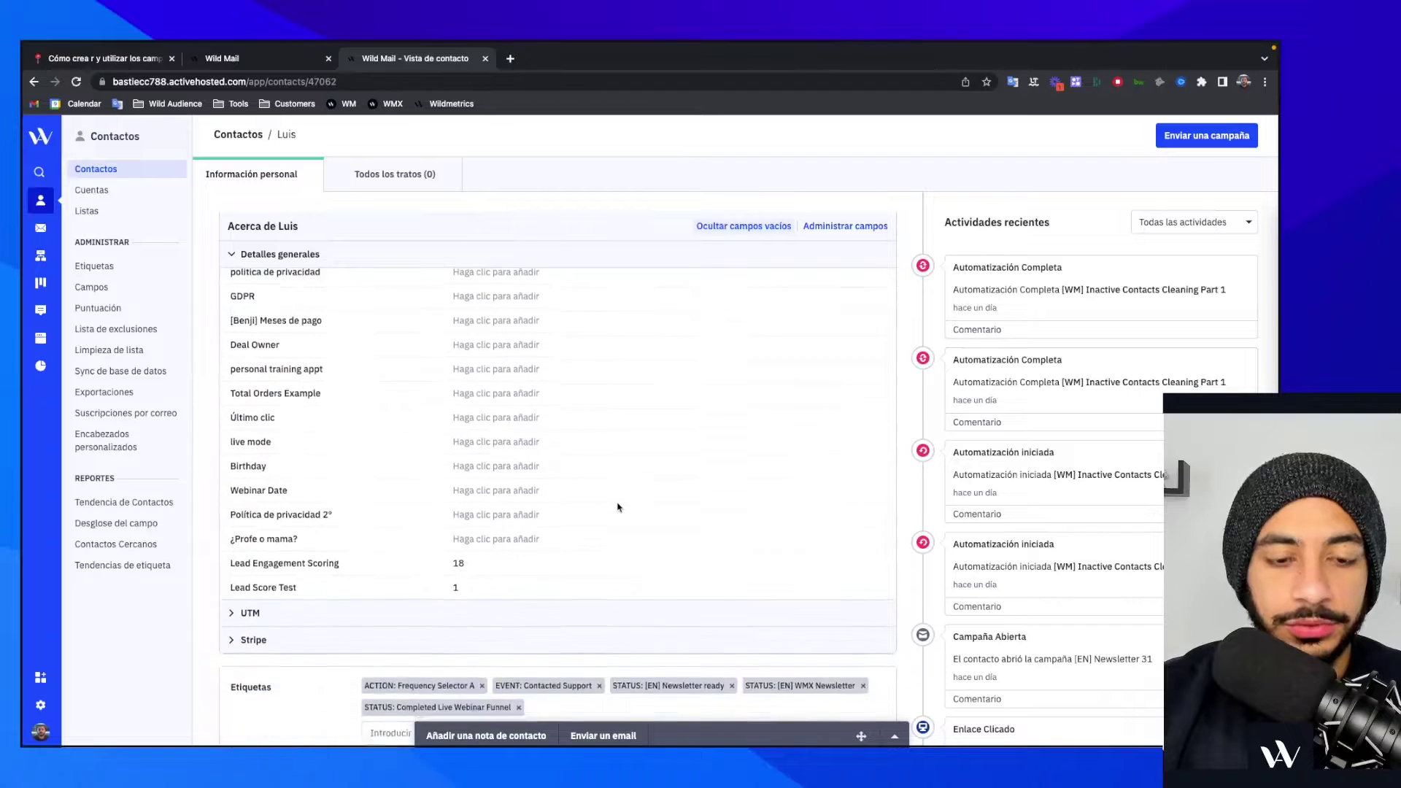
scroll(617, 507, up, 6)
scroll(617, 507, up, 10)
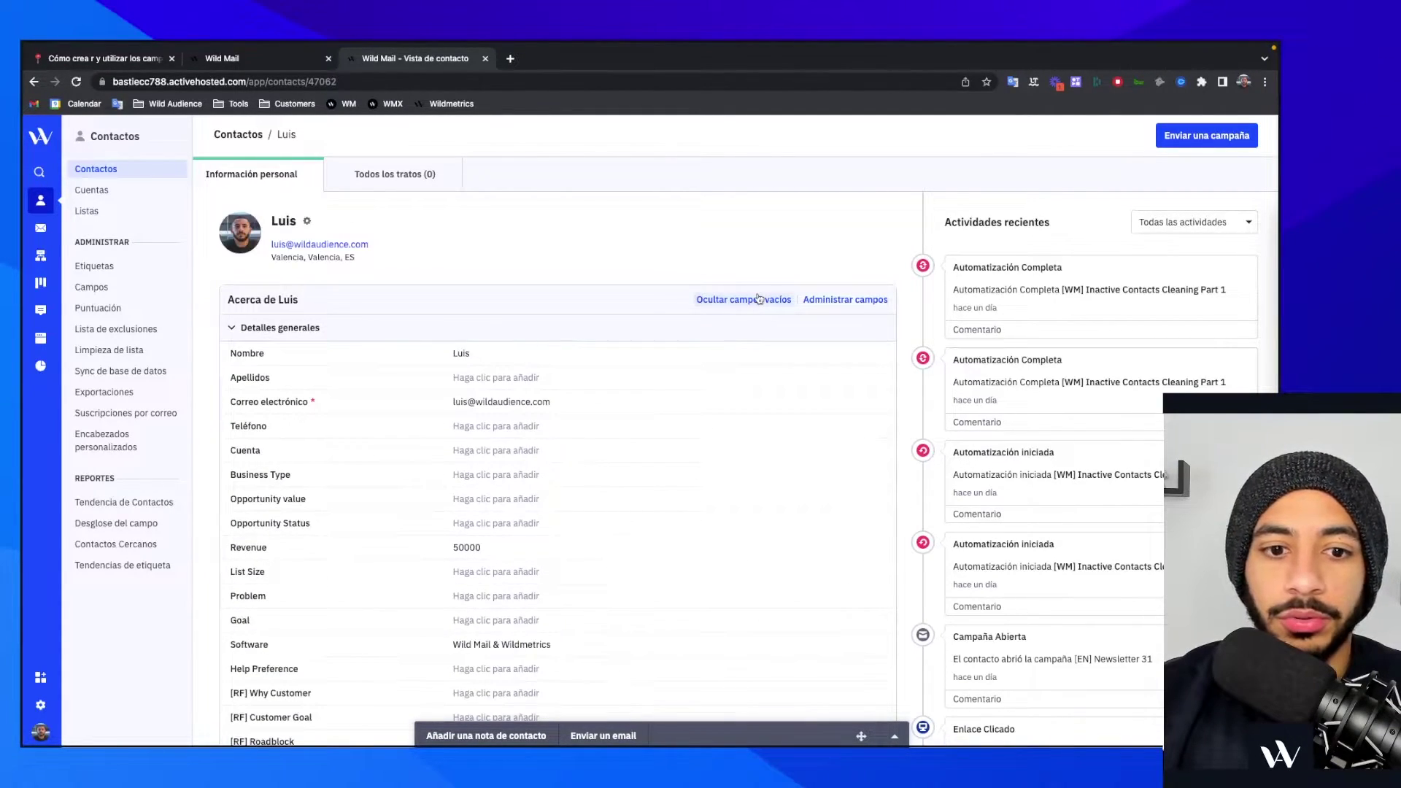
click(756, 299)
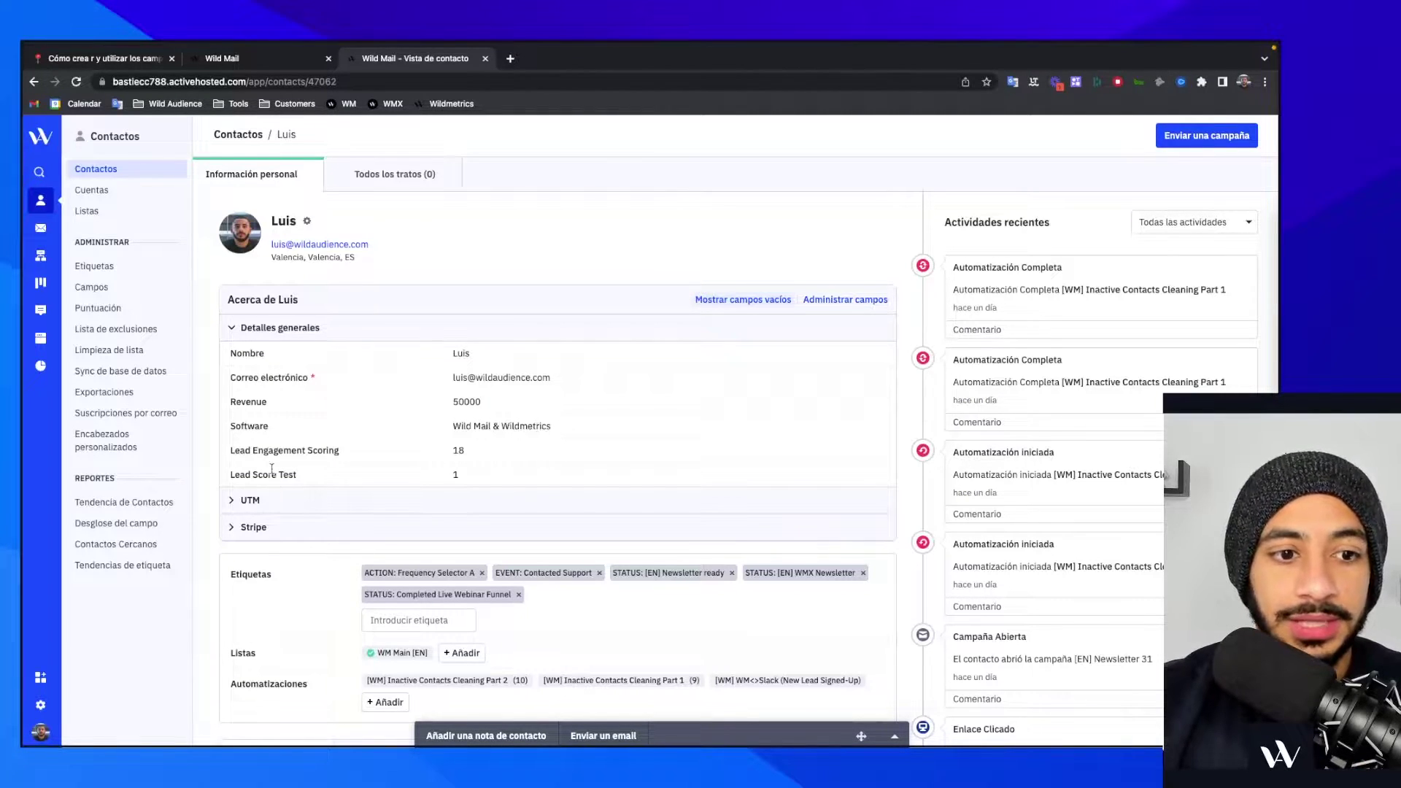
- Expand the UTM and Stripe sections and reveal empty fields like Stripe ID and Default Source
click(232, 329)
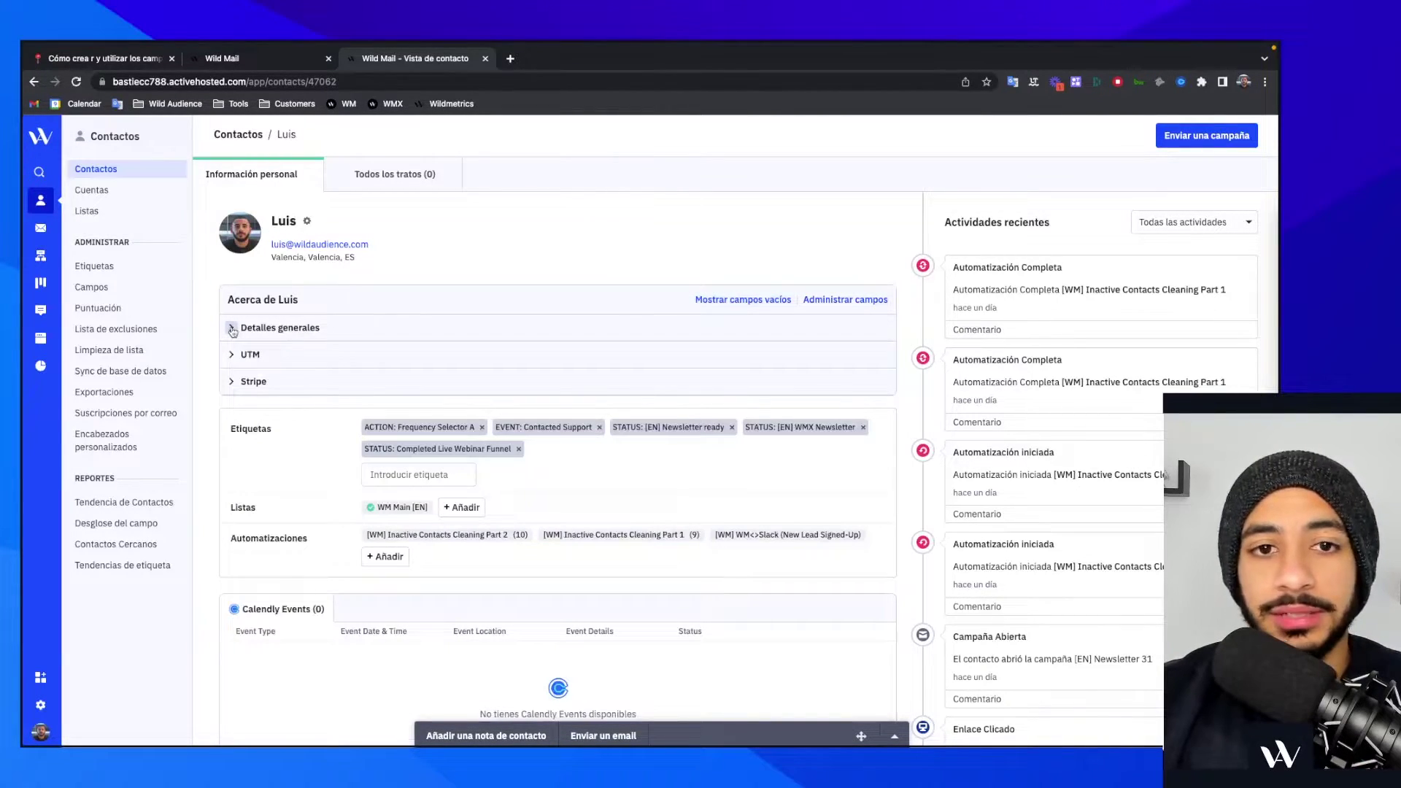
click(232, 328)
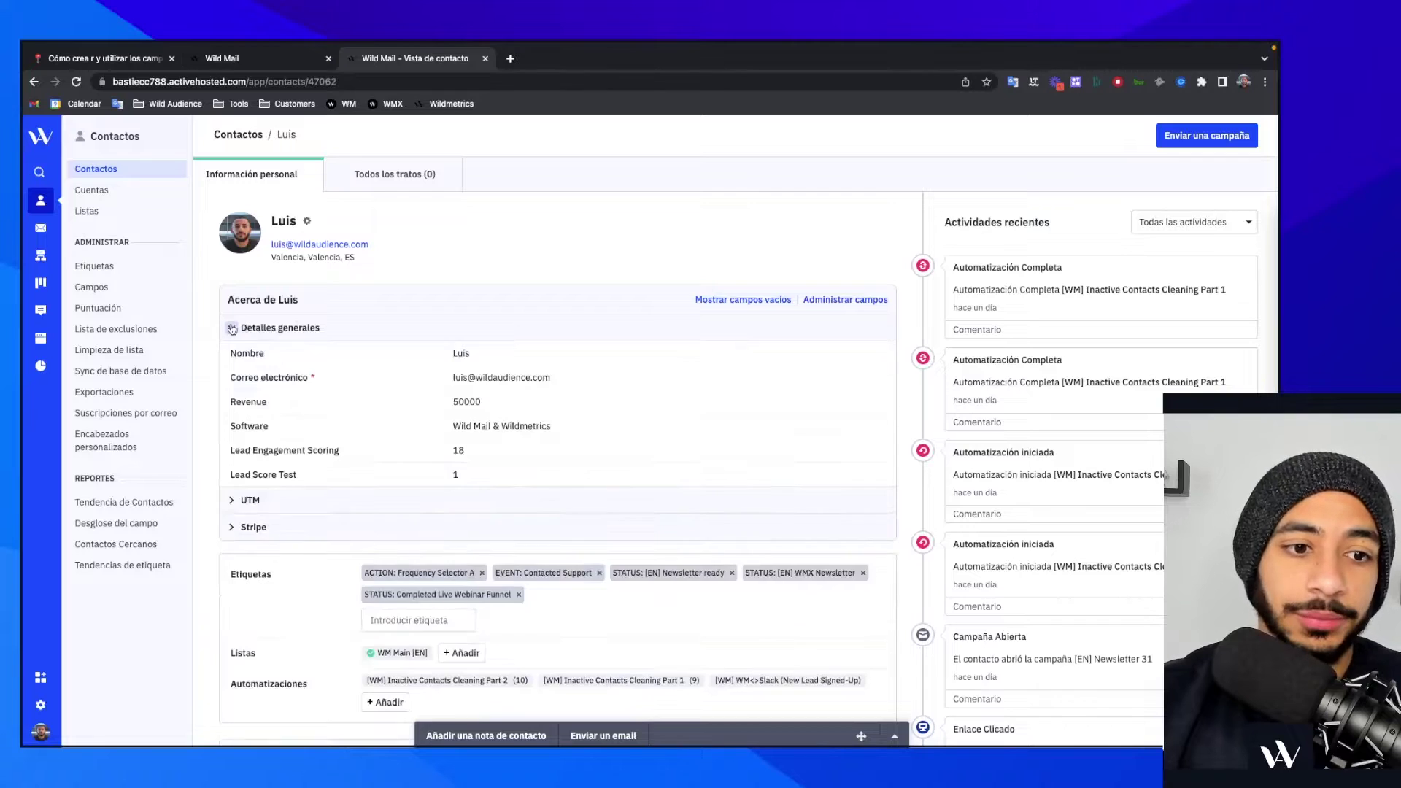
click(232, 501)
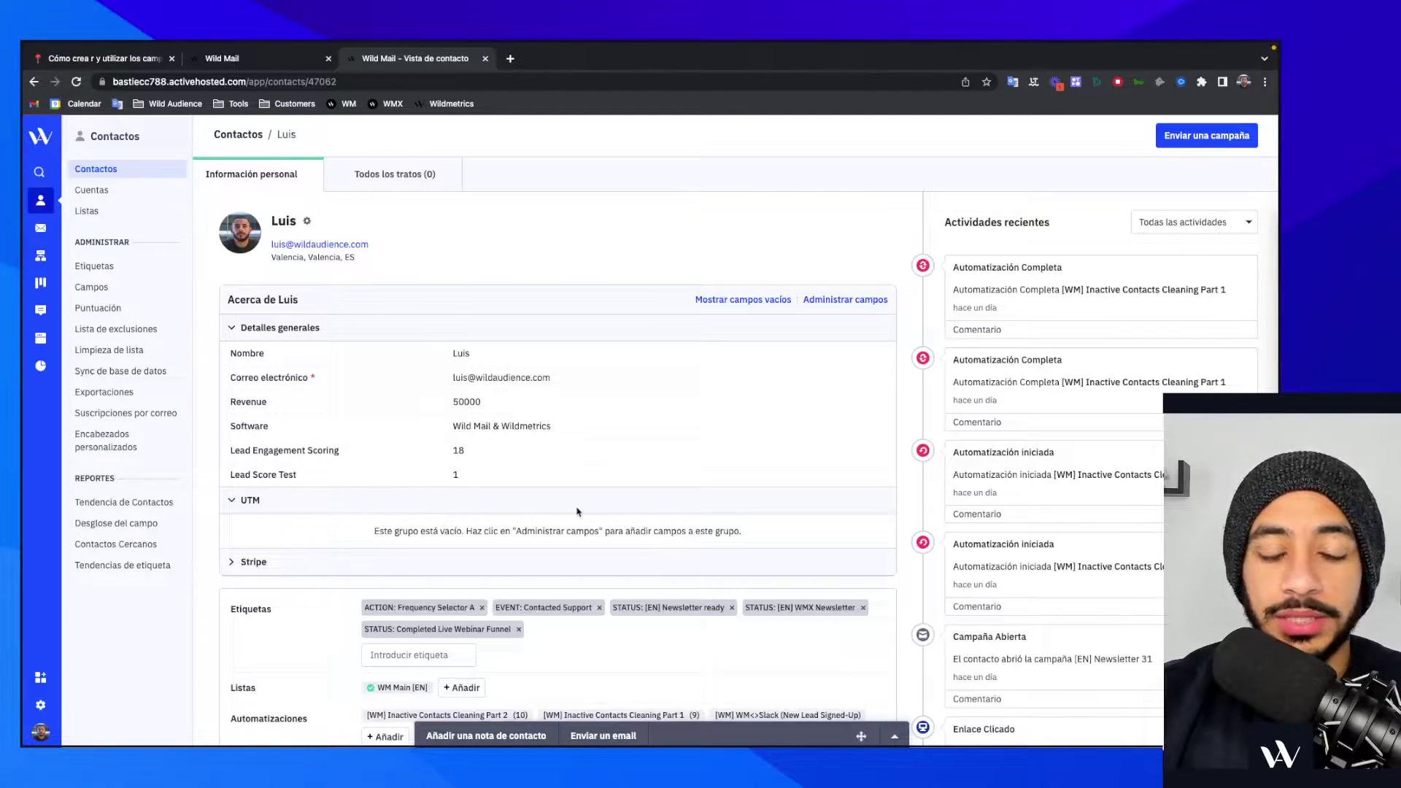
click(232, 562)
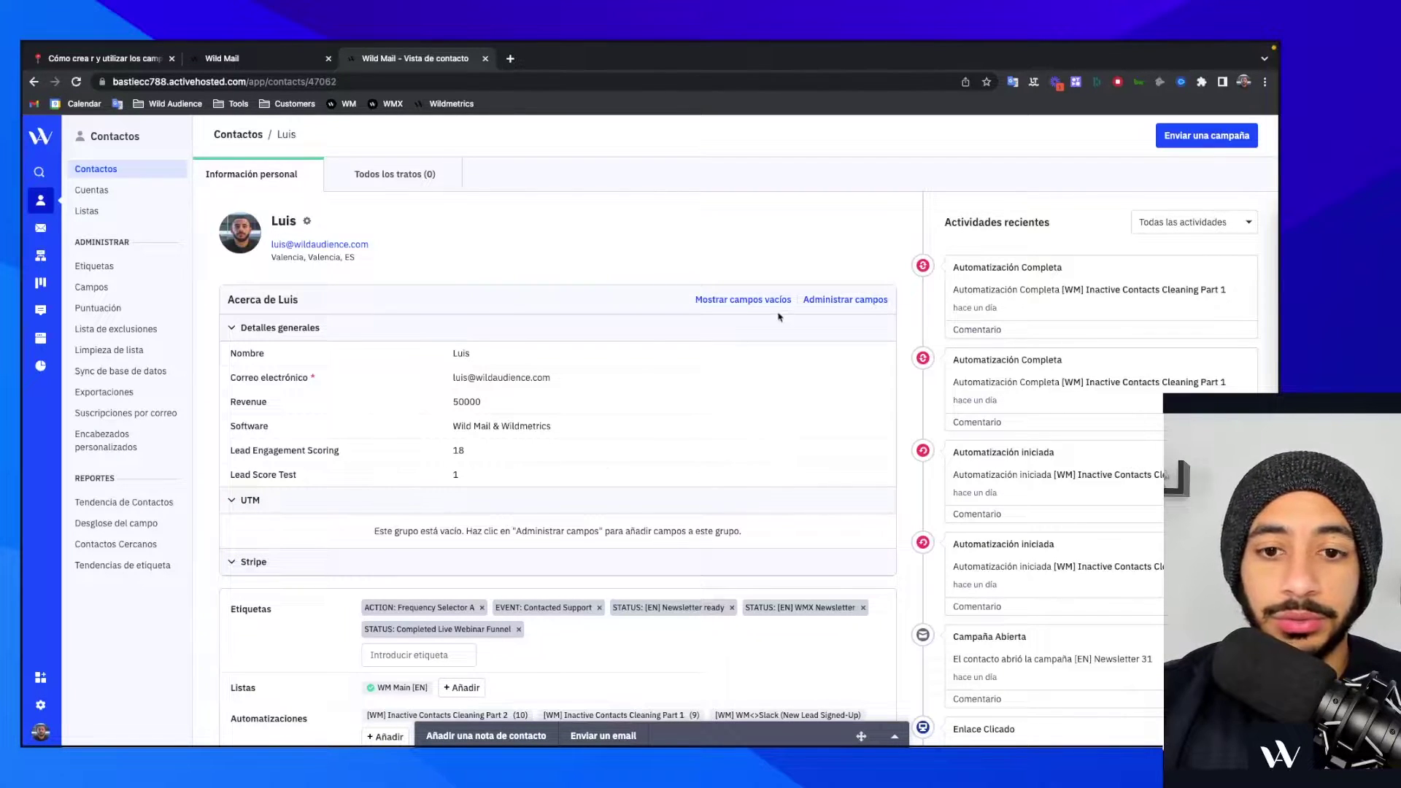
click(743, 299)
scroll(751, 385, down, 5)
scroll(753, 385, down, 10)
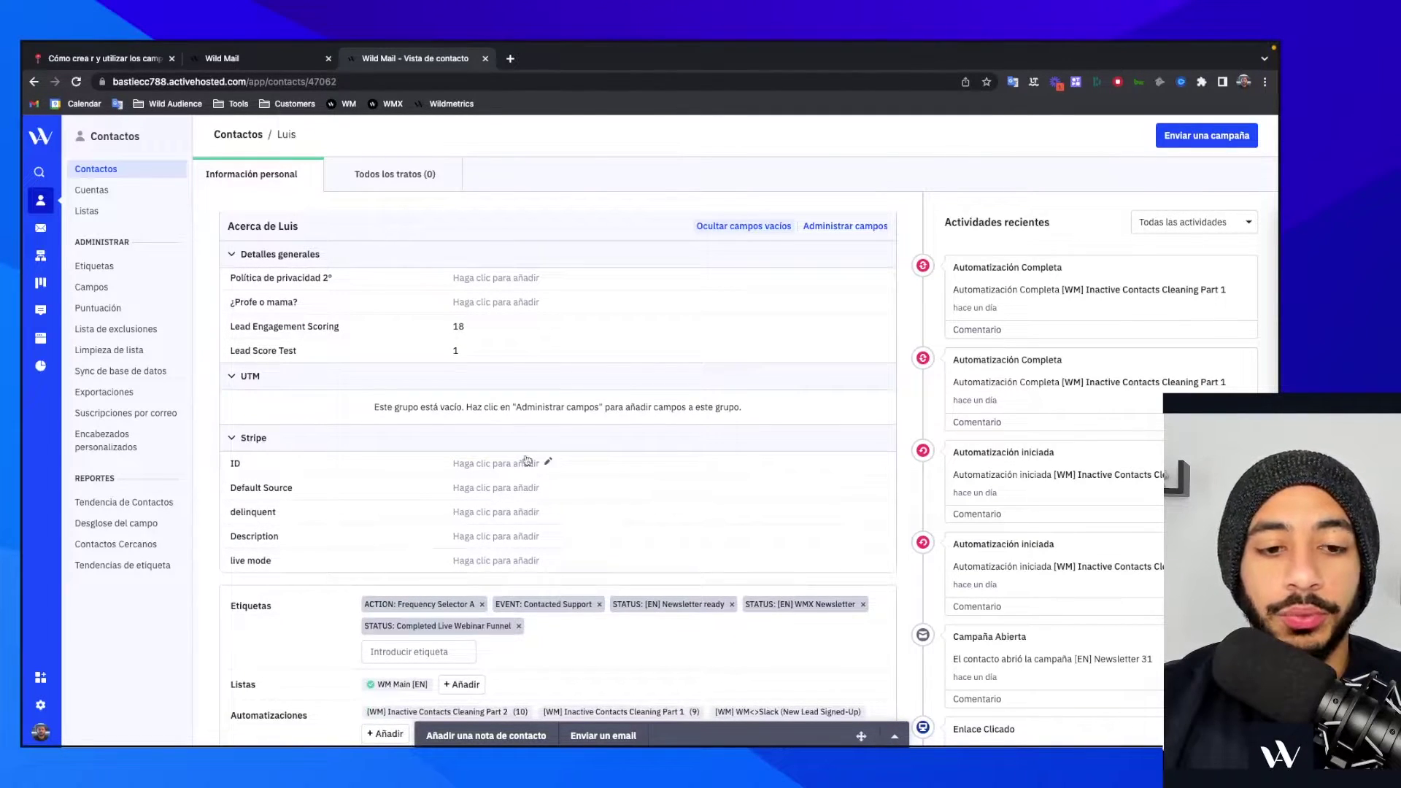
- Enter the test value 'kejfekfjekff' as the contact's Default Source and save the changes
click(507, 486)
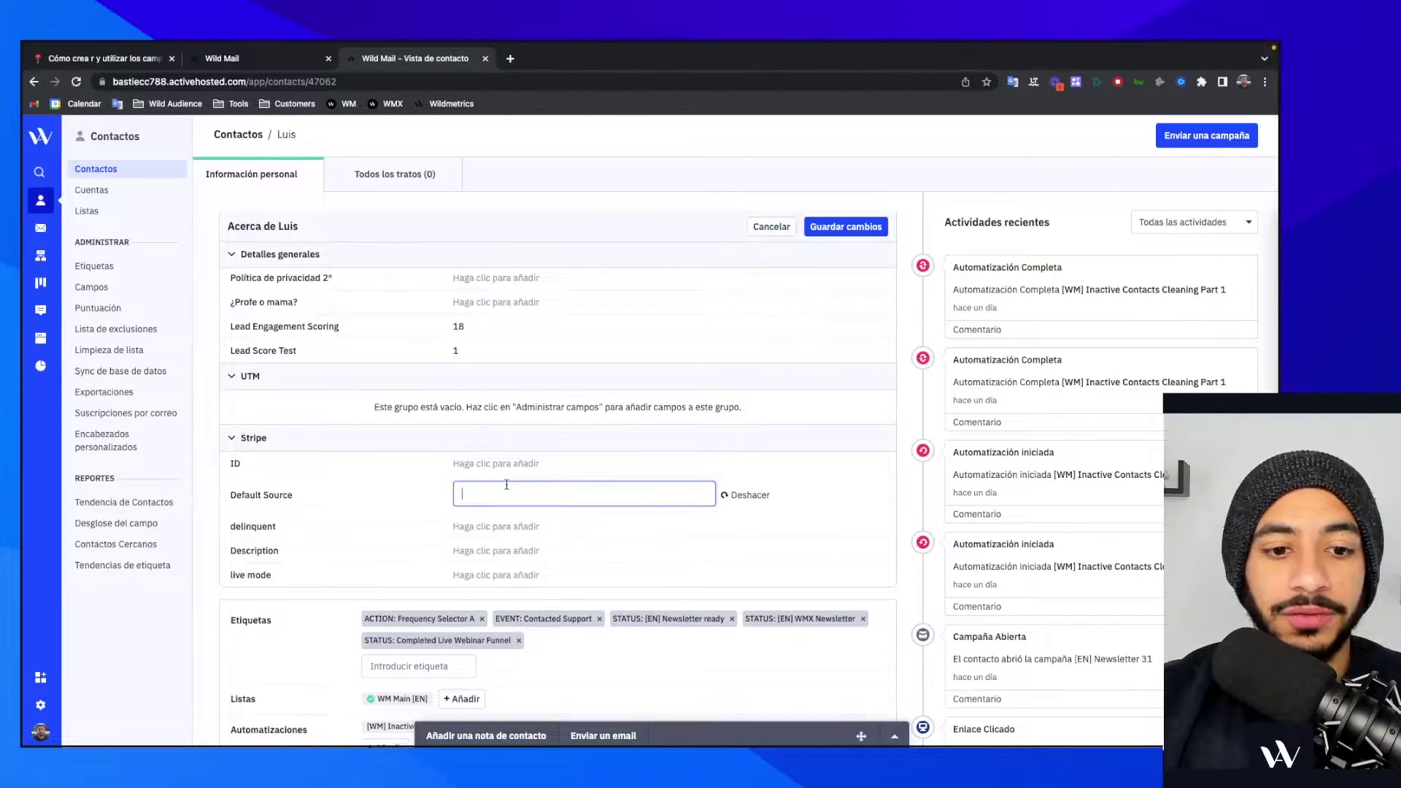
text(kejfekfjekff)
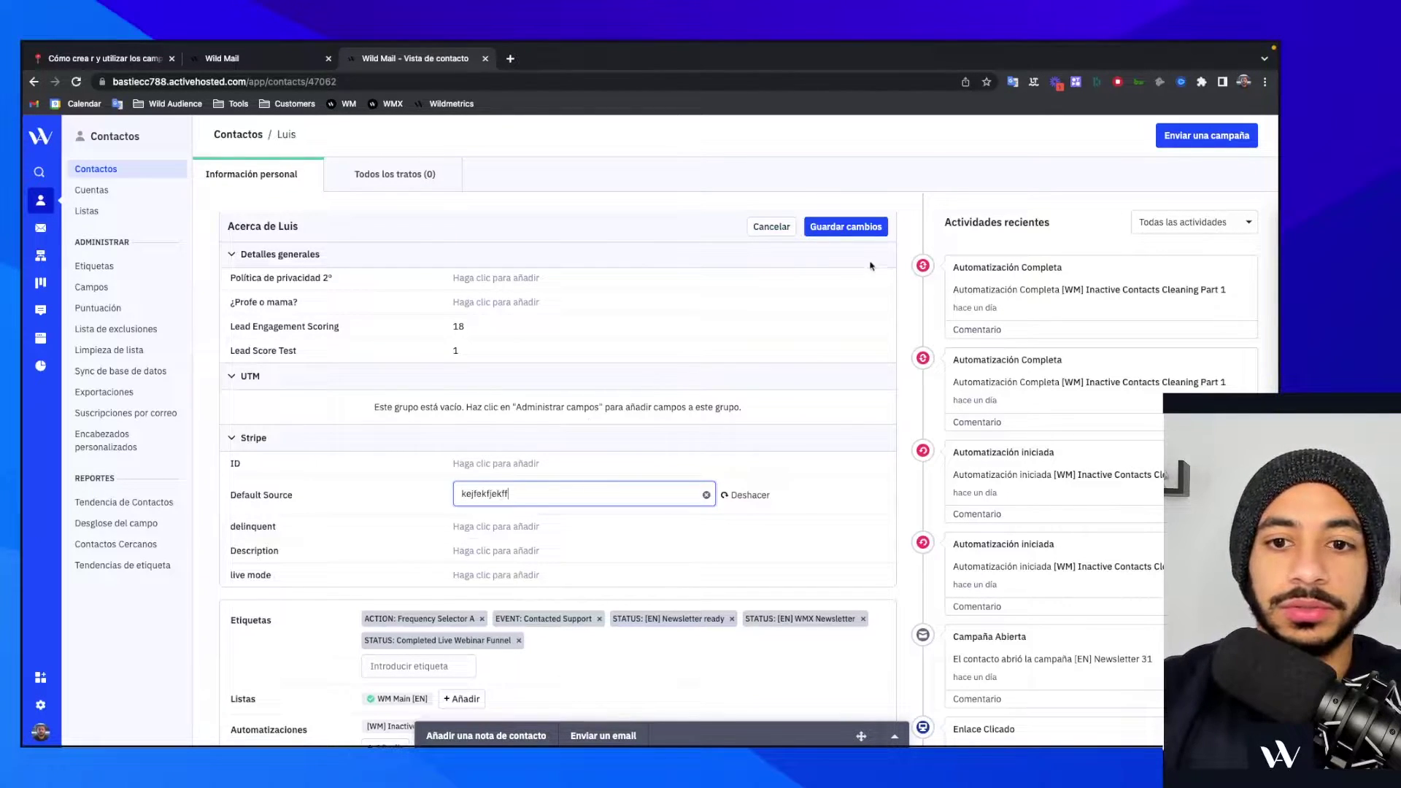
click(845, 227)
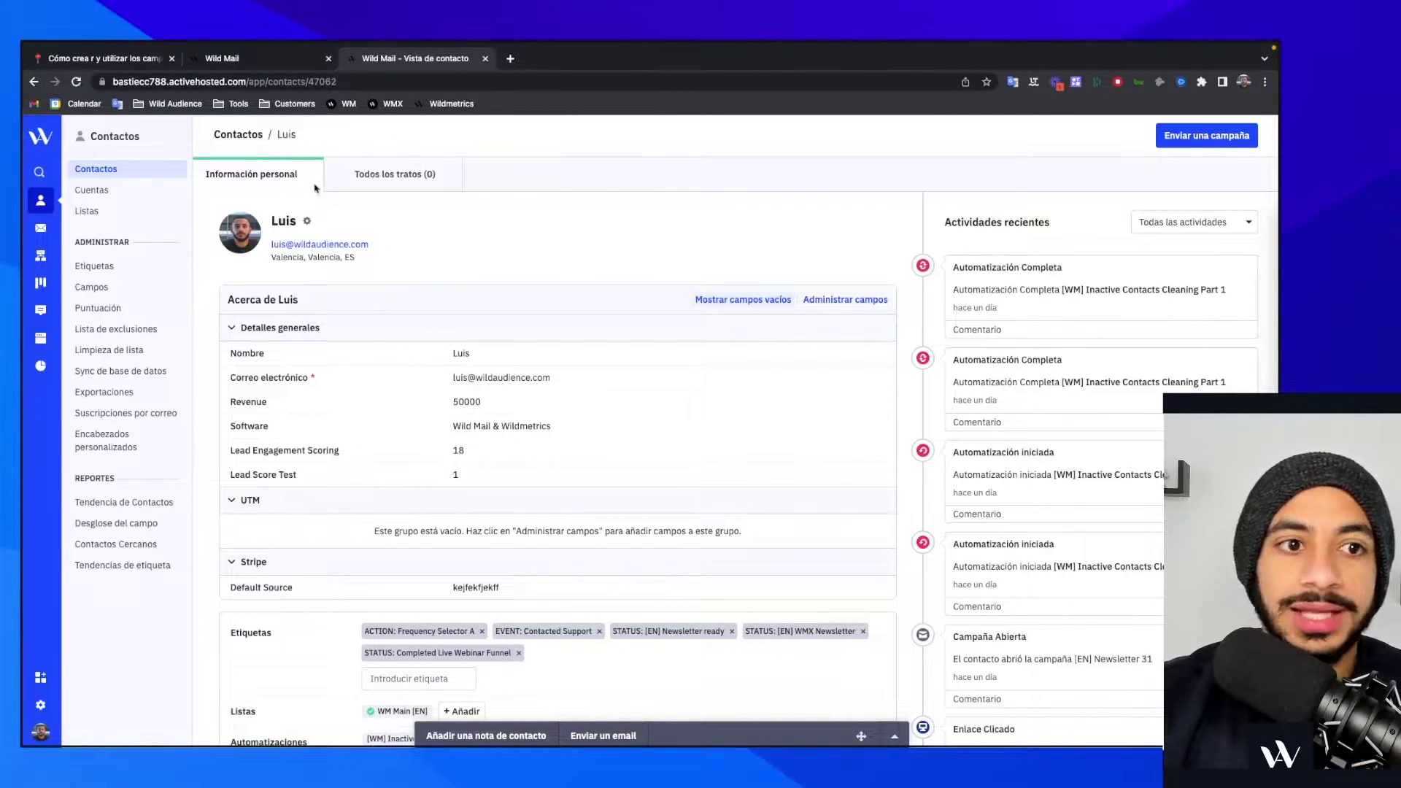
click(282, 58)
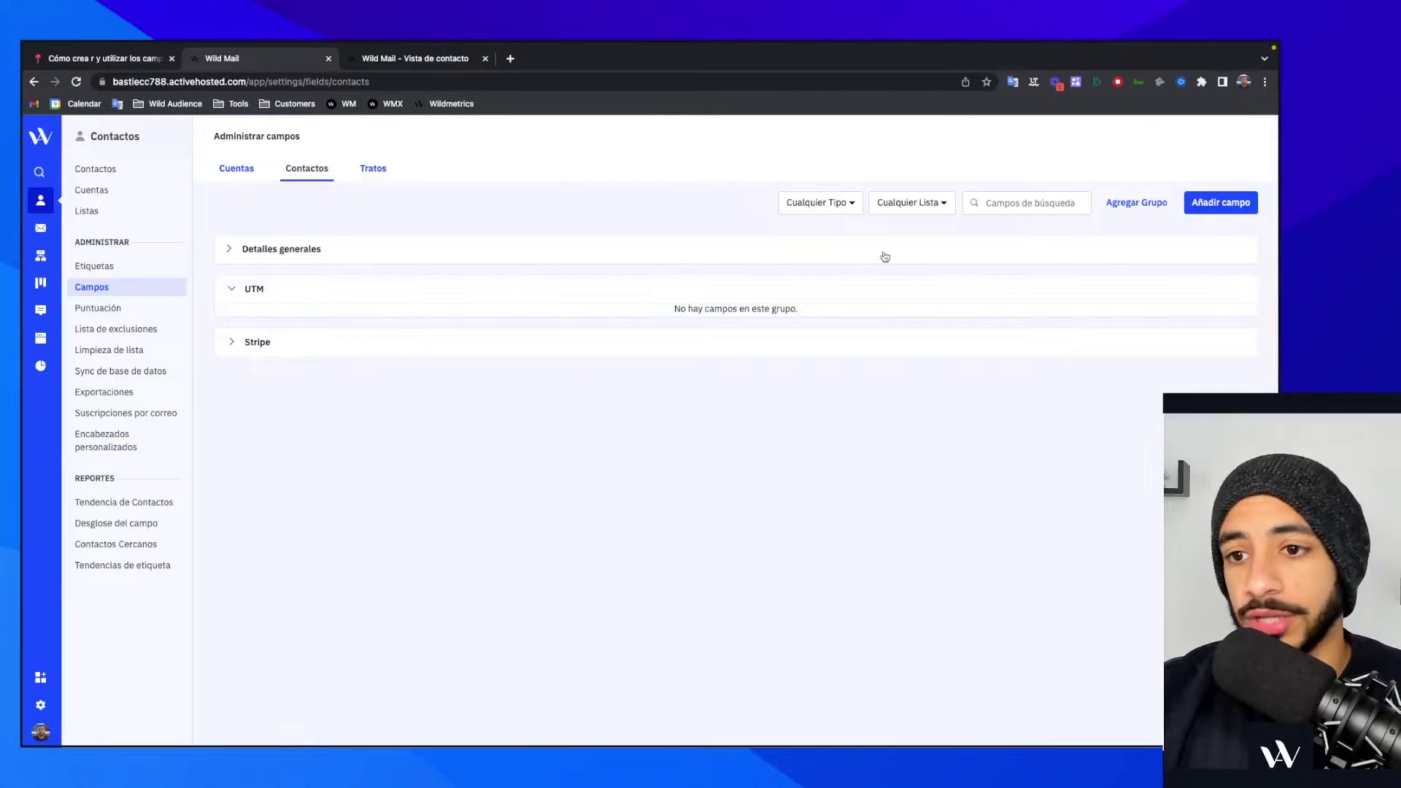
- Create a new contact field group named 'Test'
click(1138, 205)
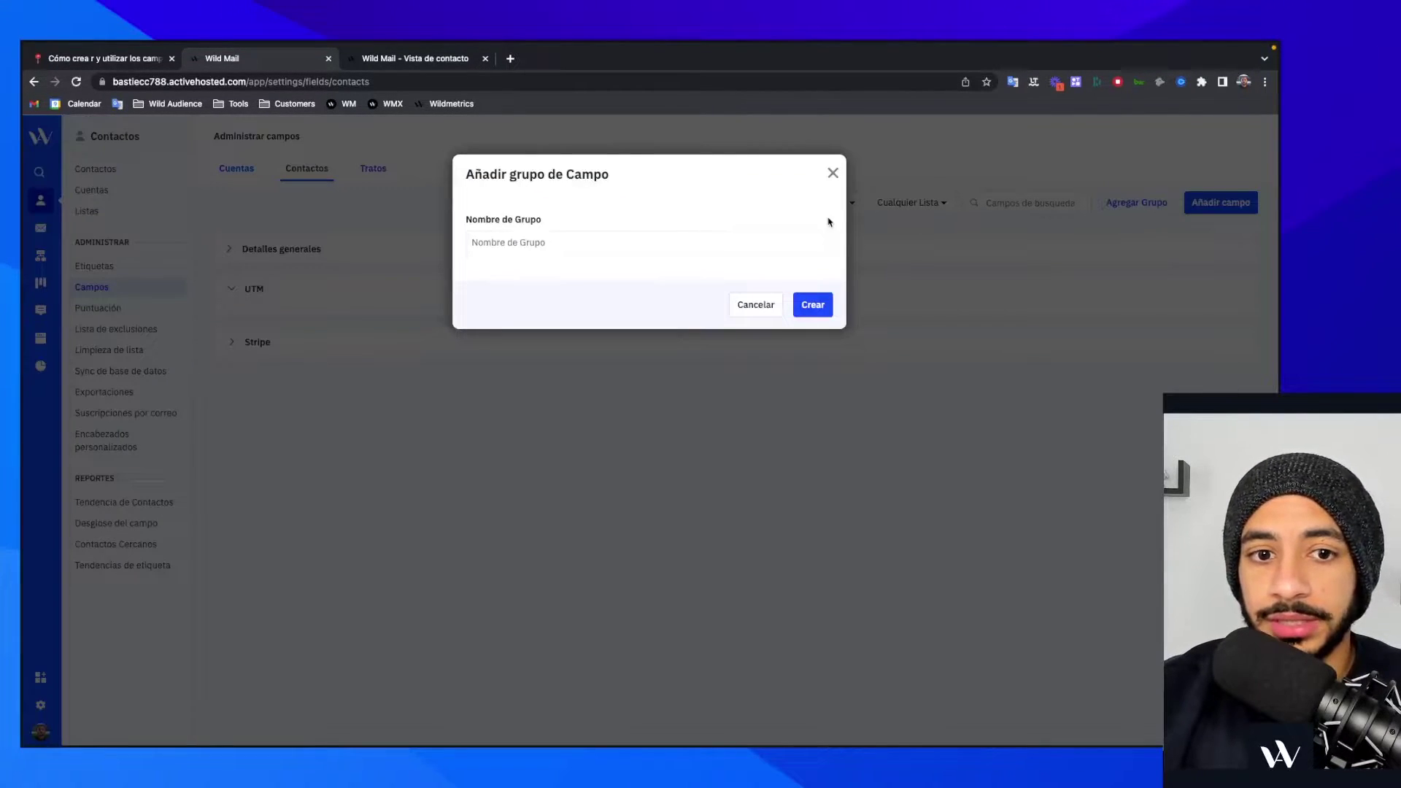
text(Test)
click(815, 304)
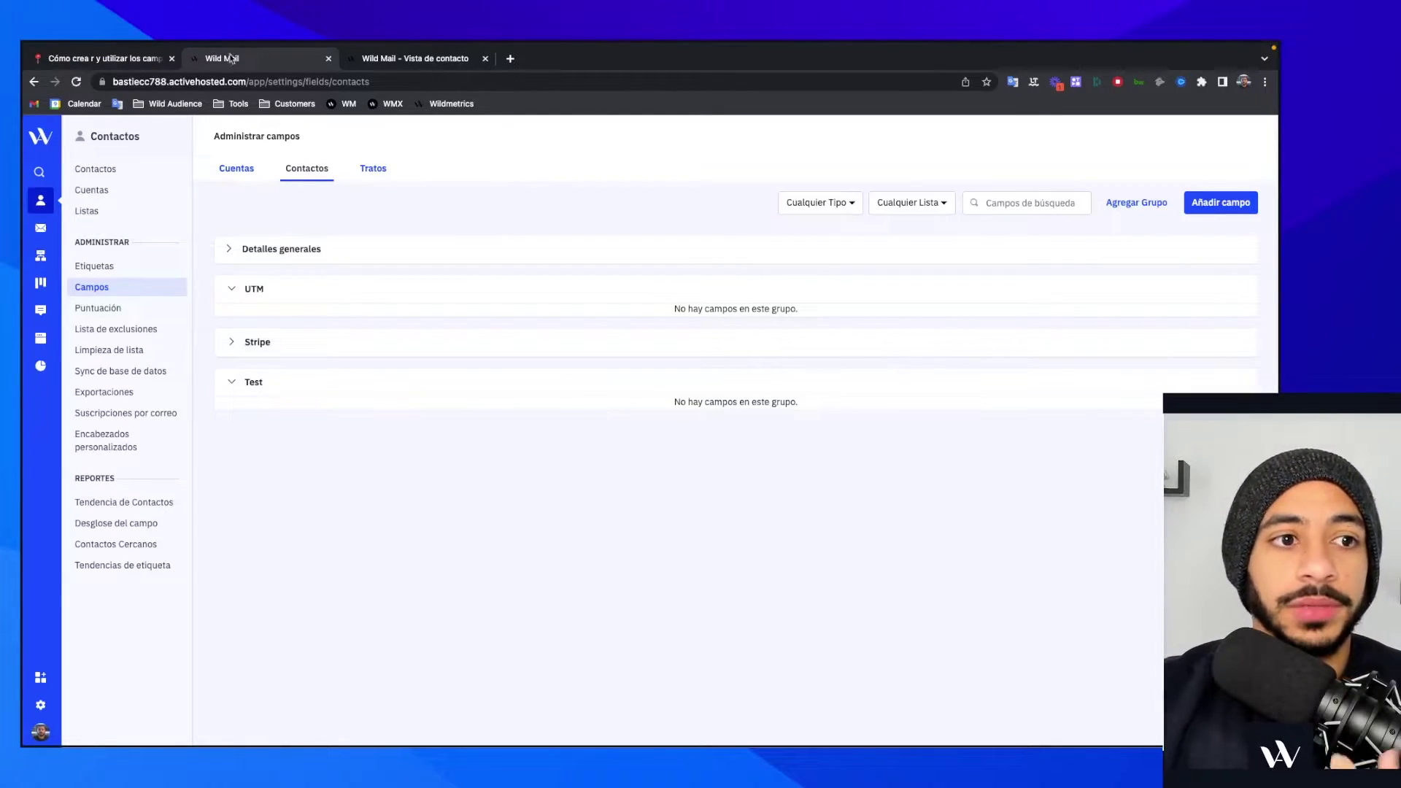
click(95, 60)
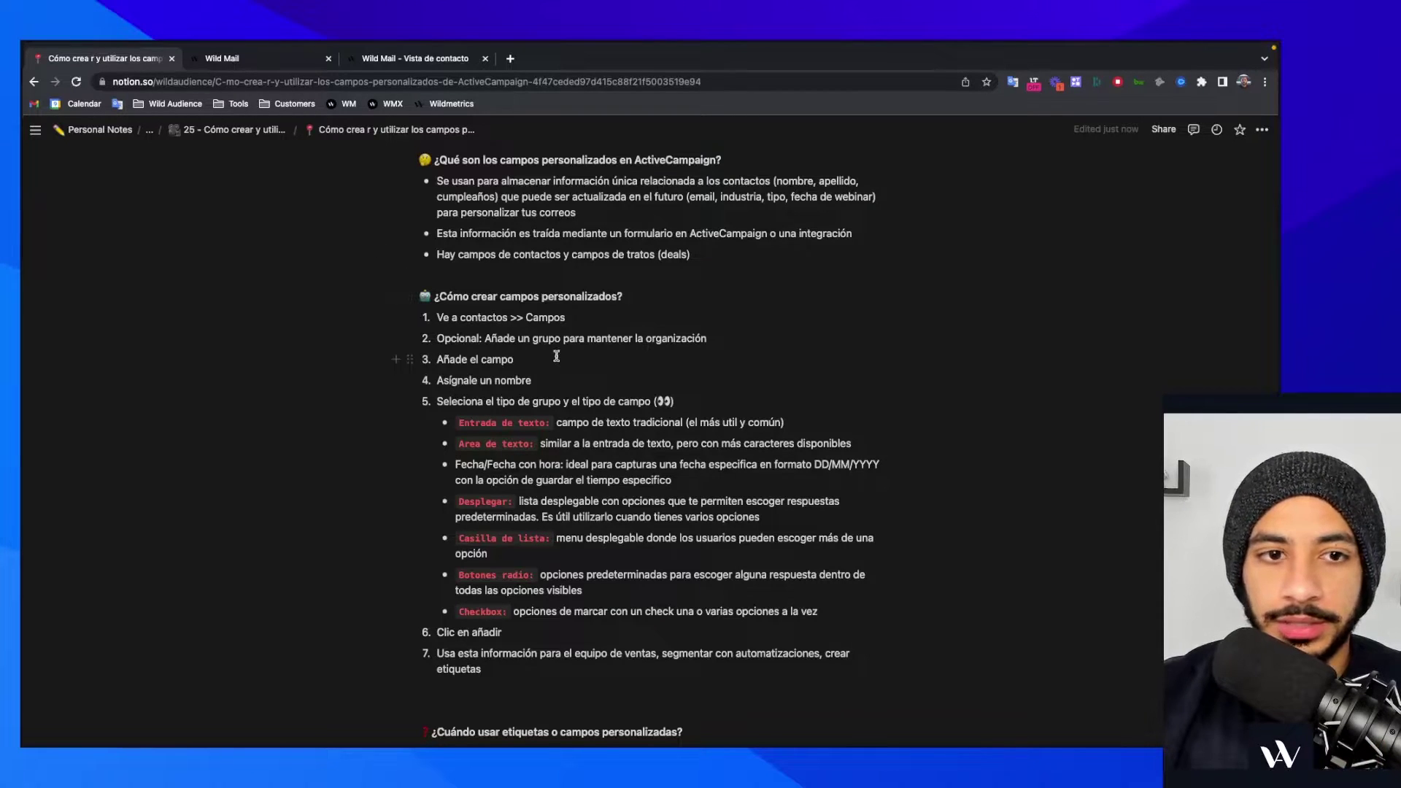
- Start a new text-input contact field named 'YT Turorial', checking the group and type options
click(295, 60)
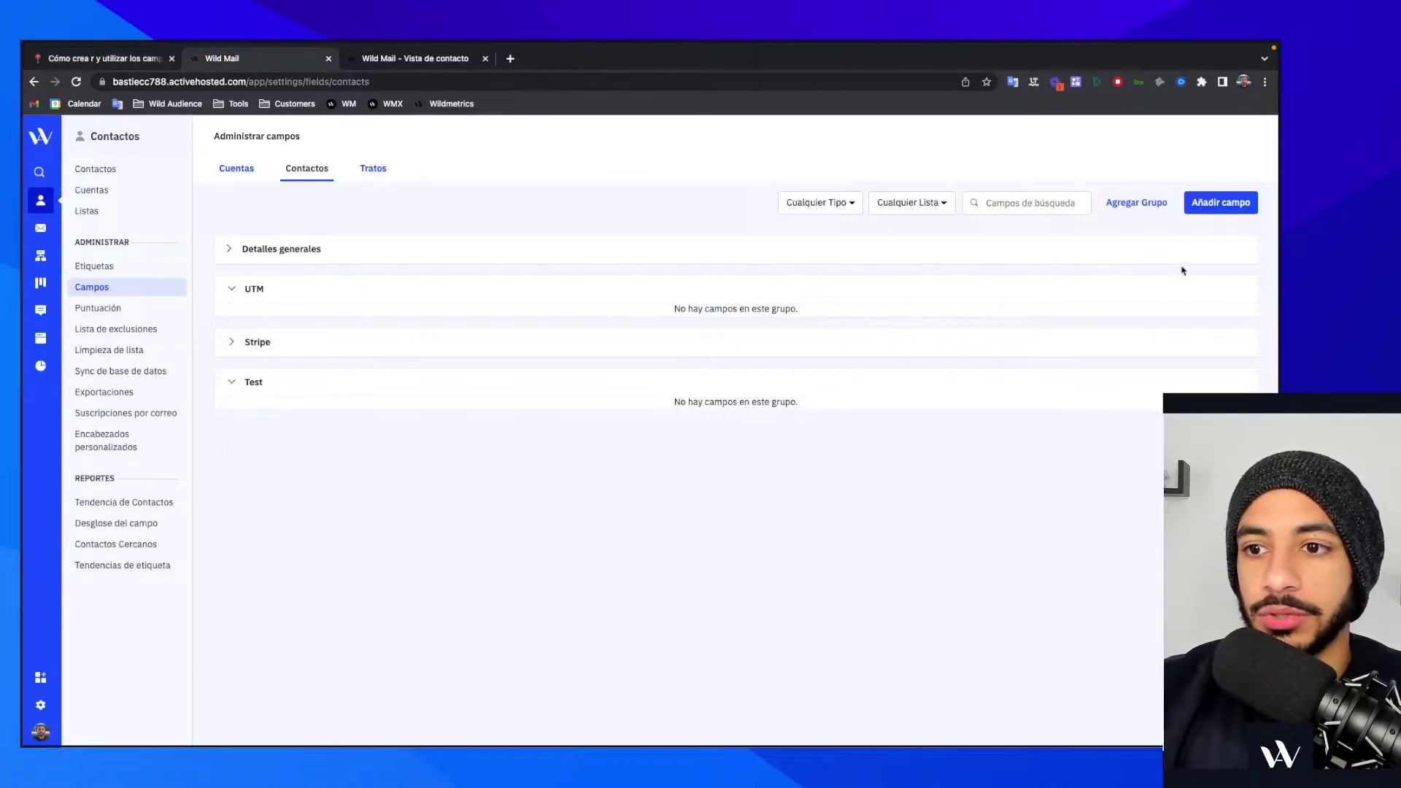
click(1224, 205)
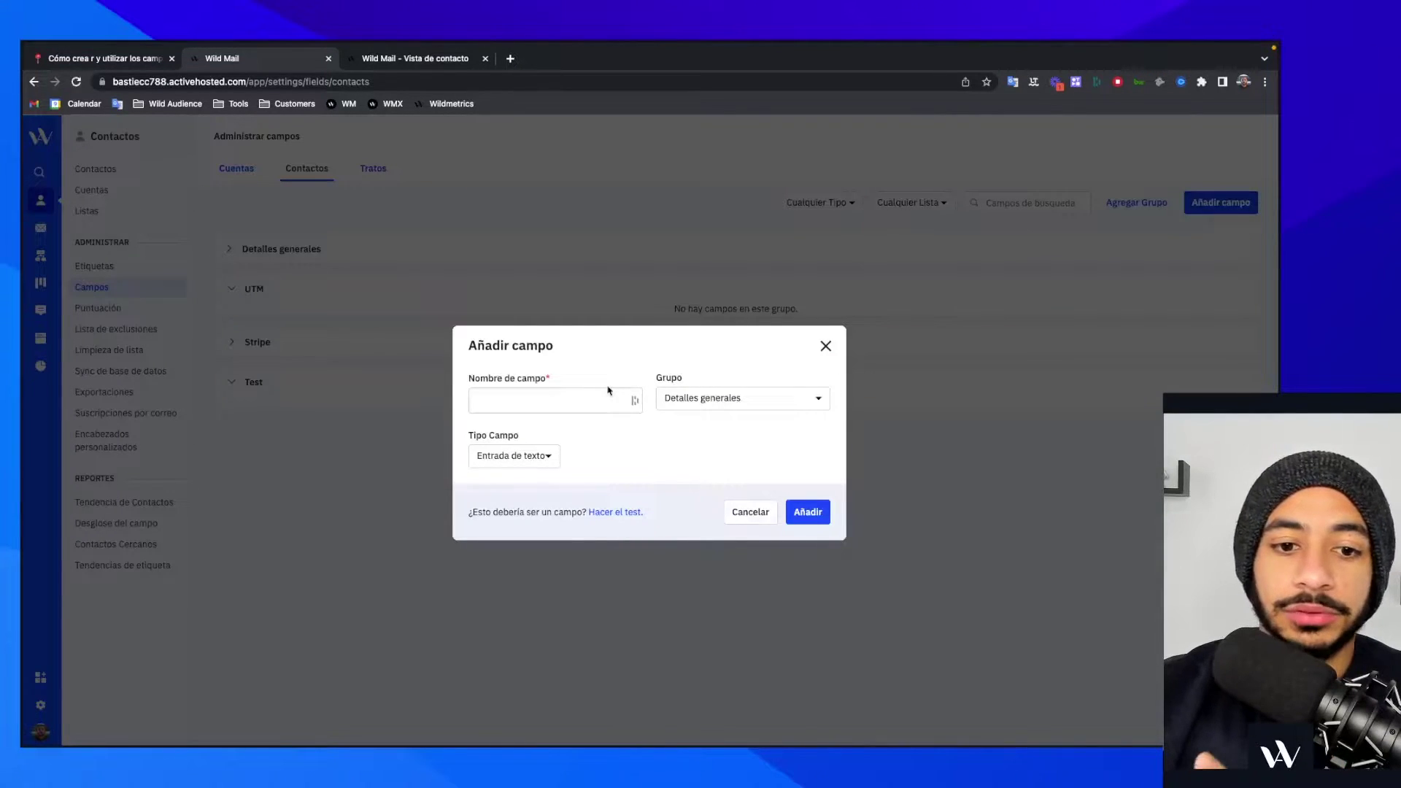
click(697, 398)
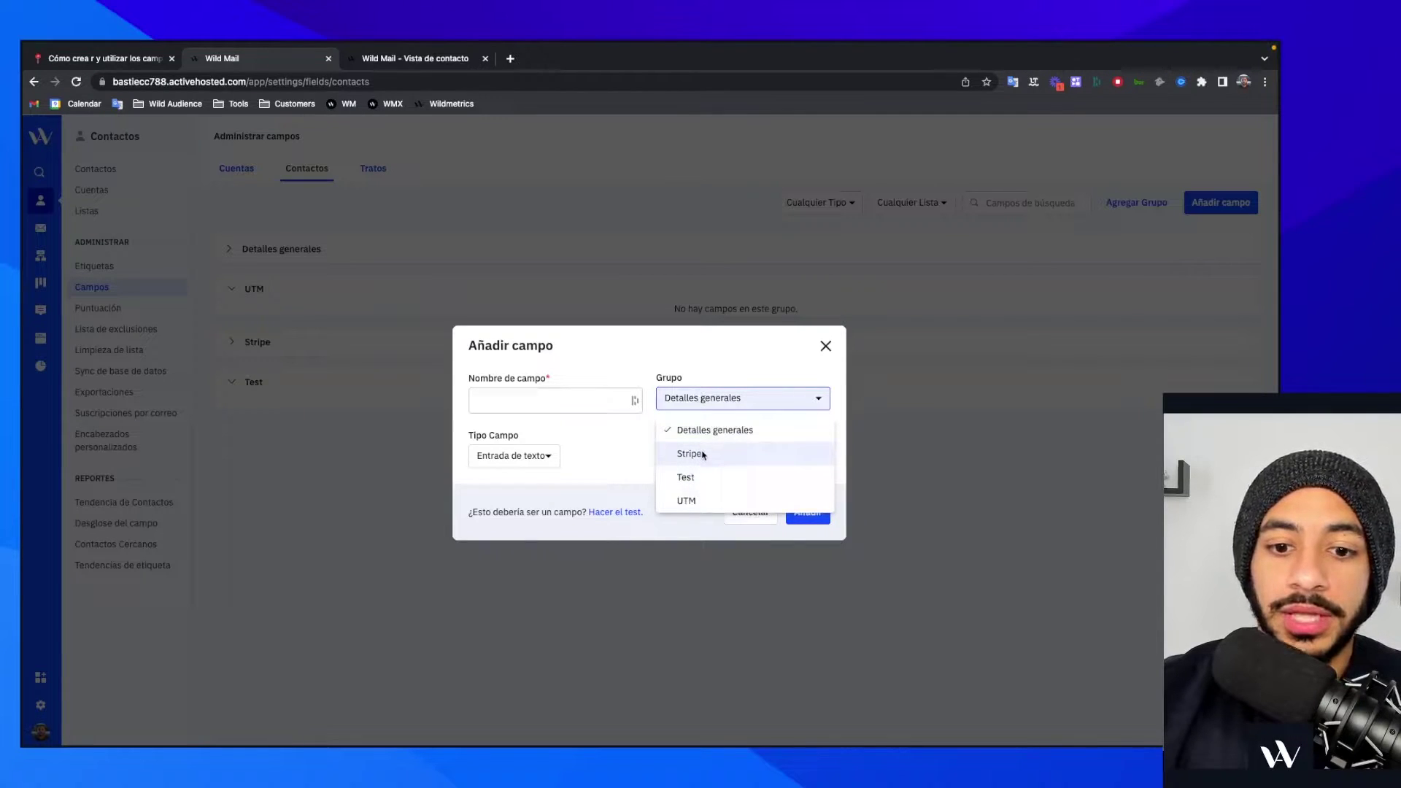
click(548, 458)
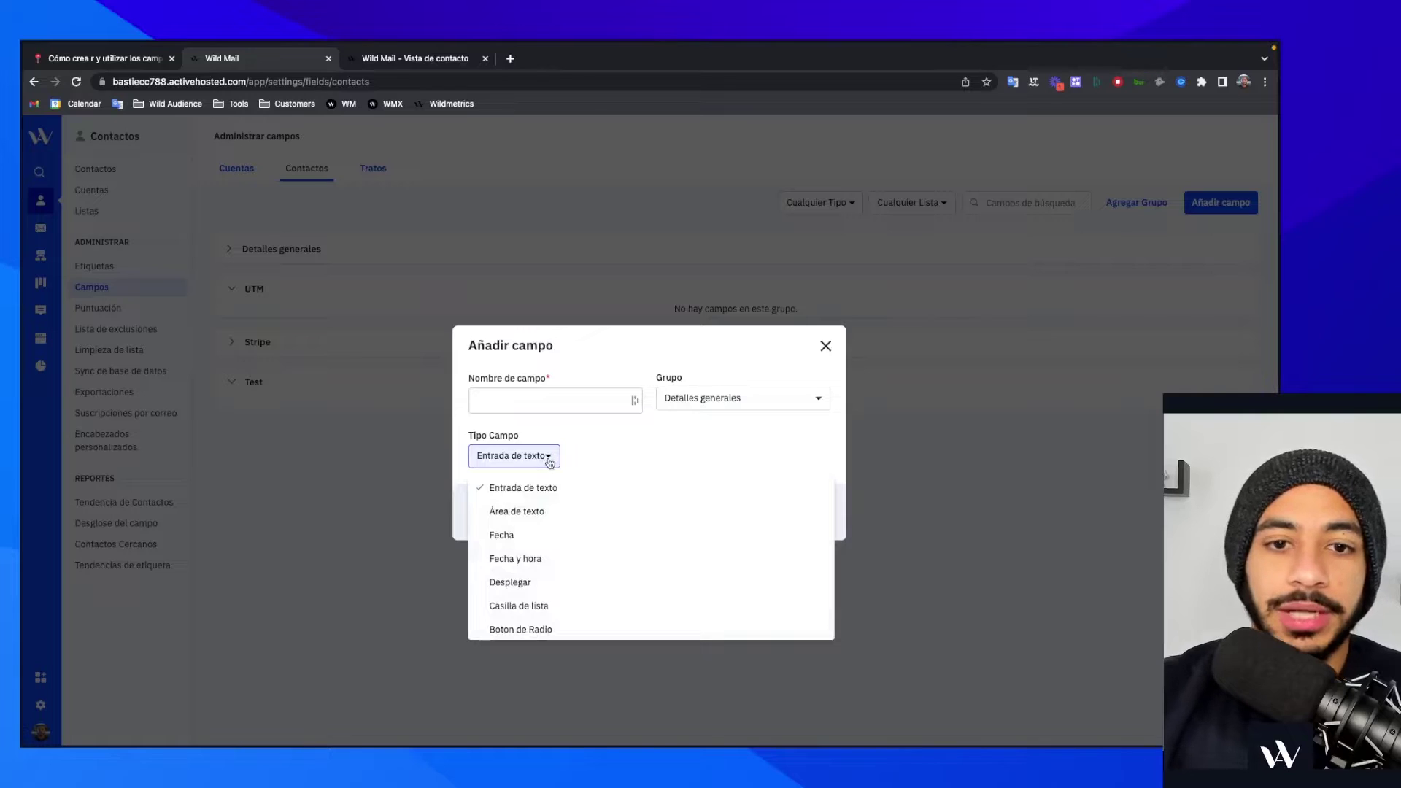
click(564, 400)
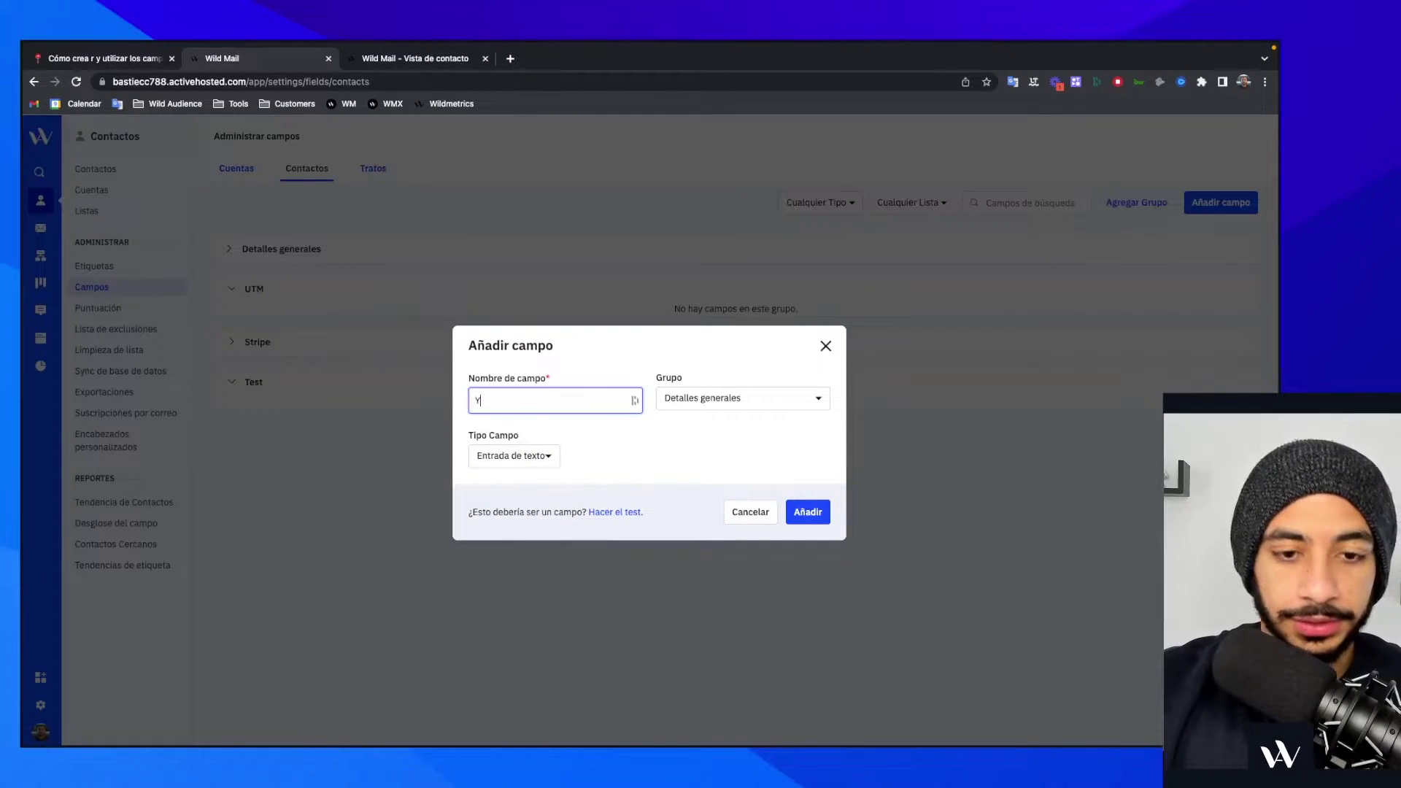
text(YT Turorial)
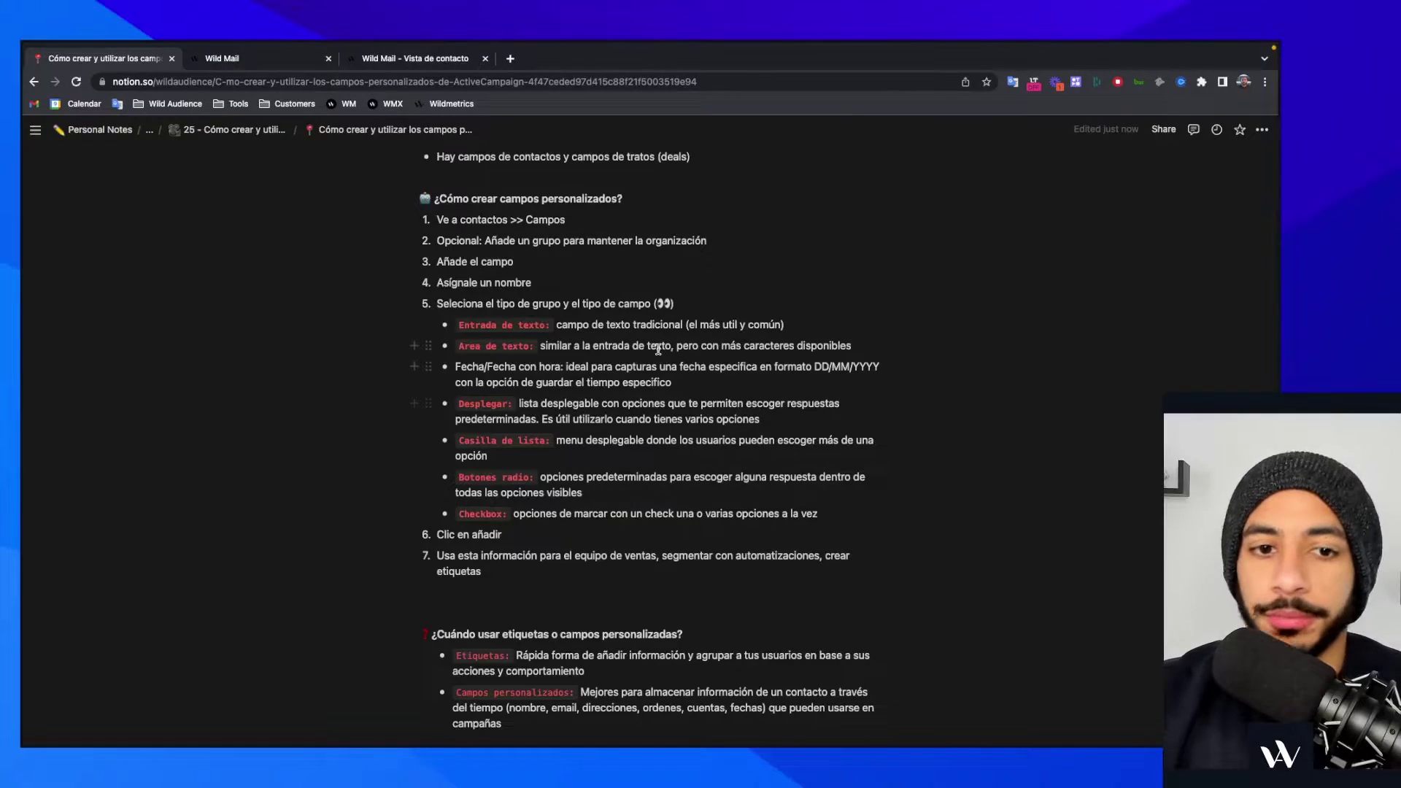
scroll(575, 282, down, 1)
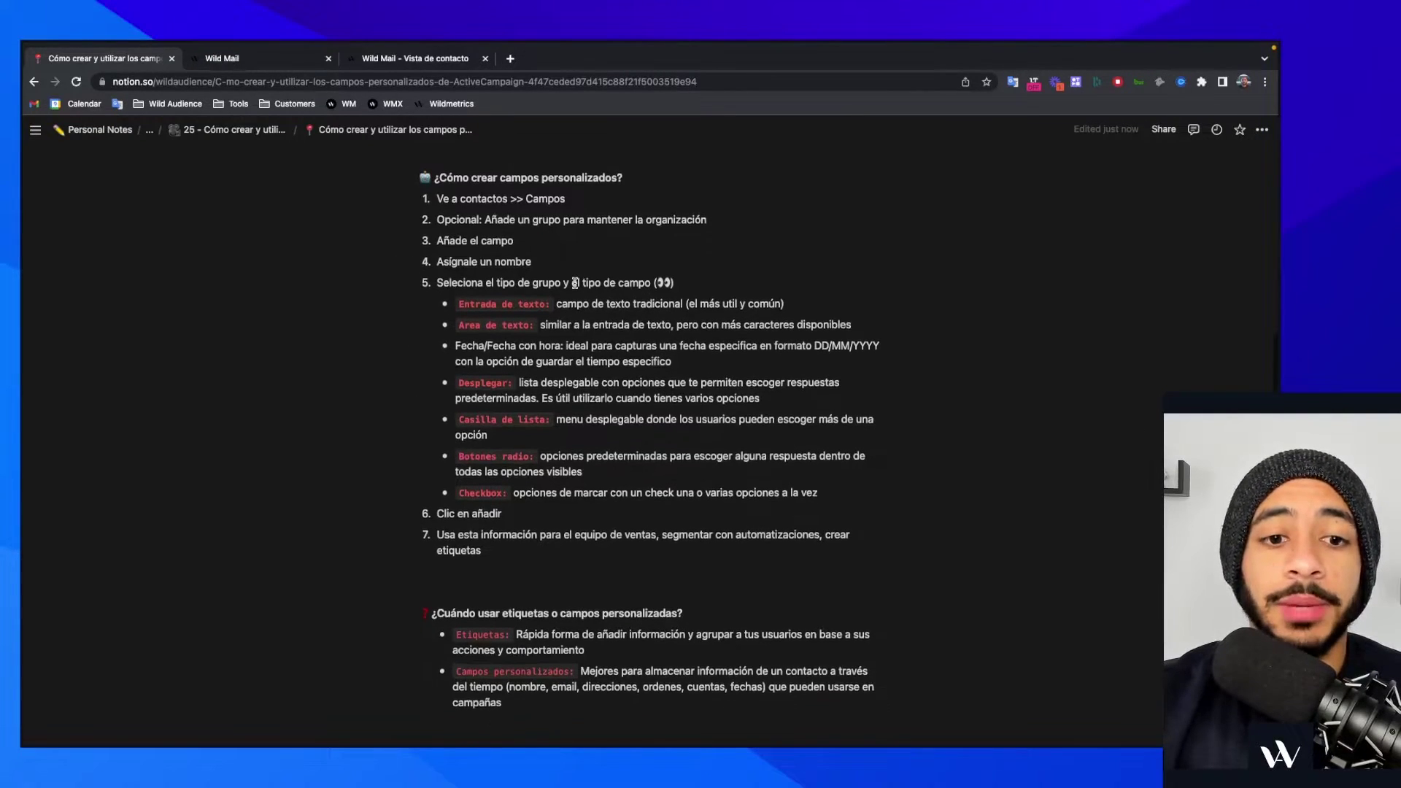
scroll(575, 282, down, 1)
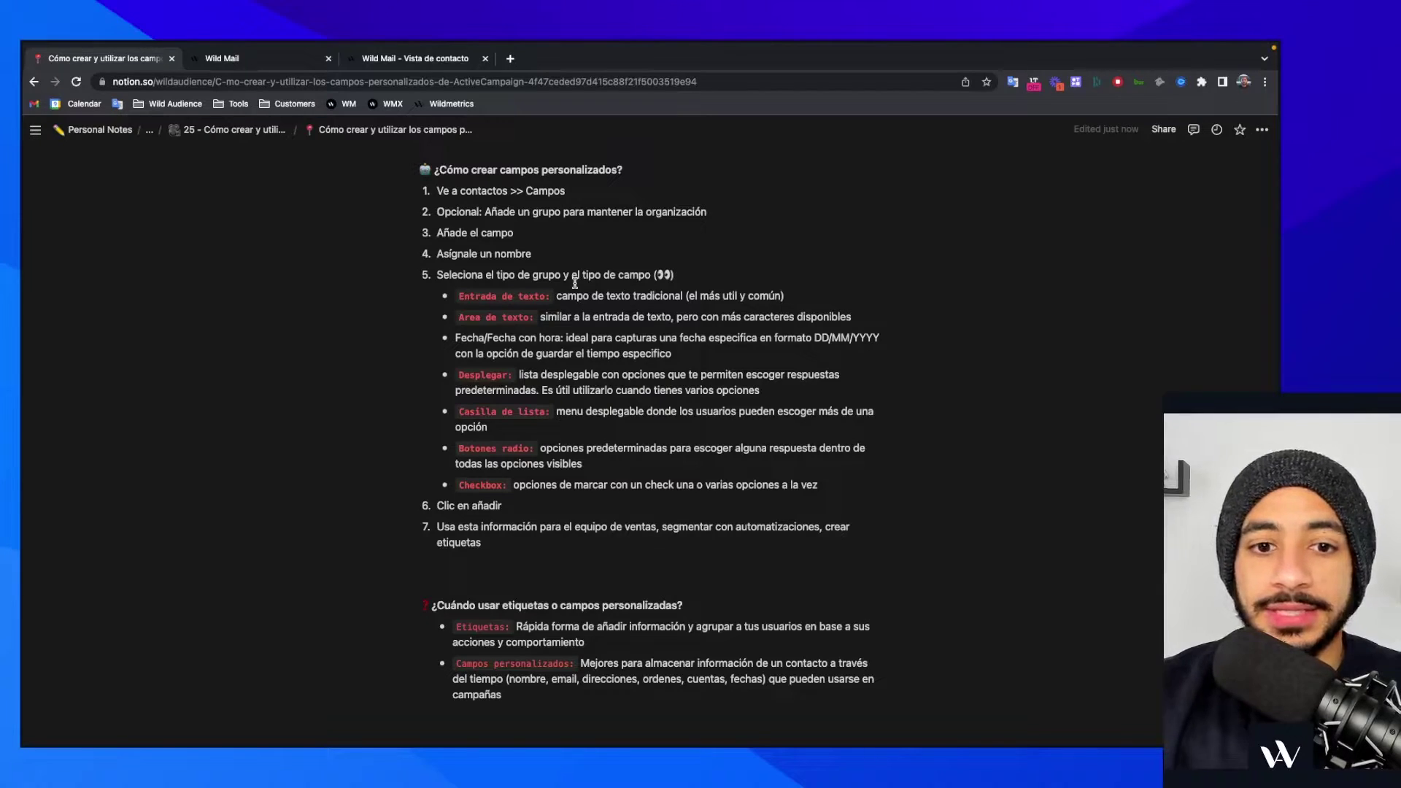
scroll(575, 283, up, 2)
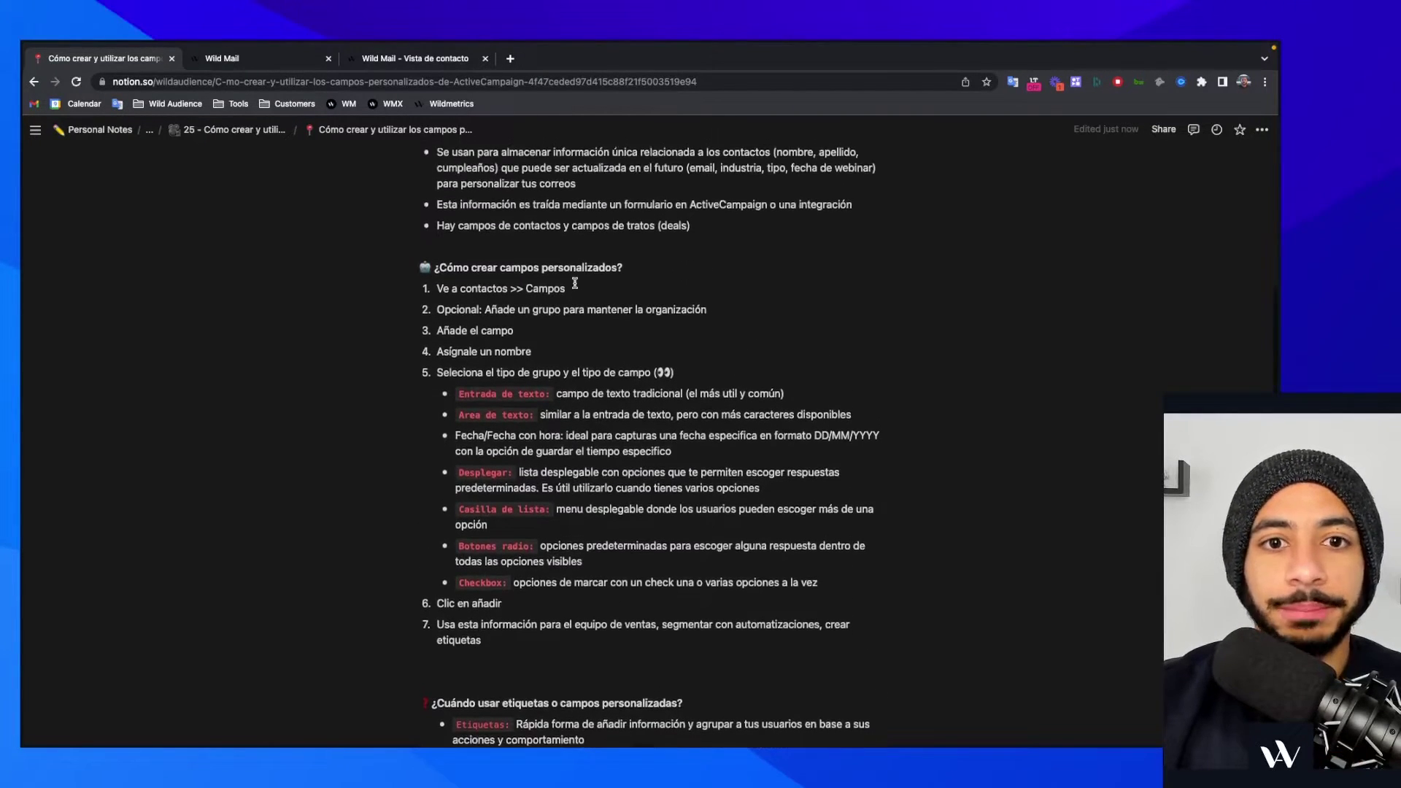
scroll(575, 284, down, 2)
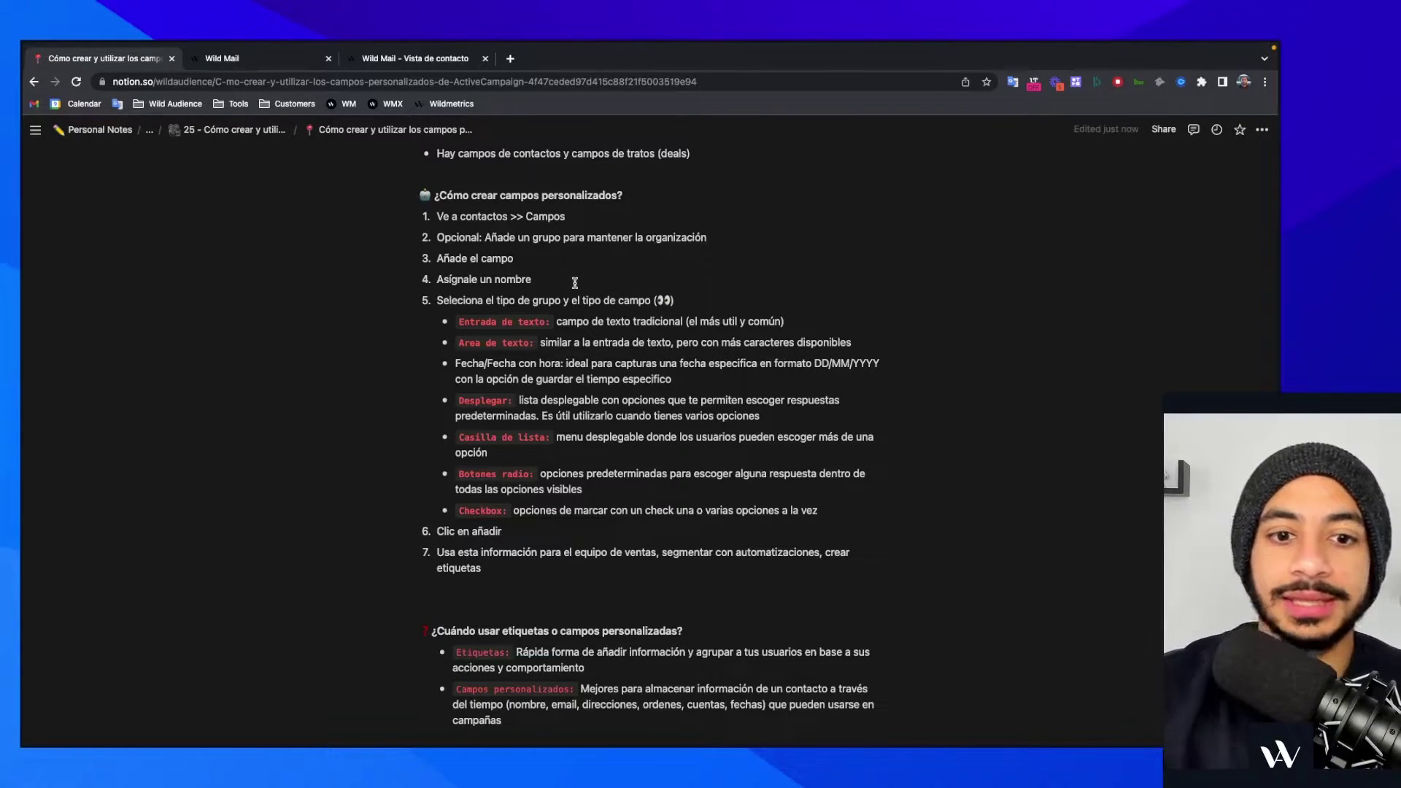
- Keep text input as the field type, then close the Añadir campo dialog without adding it
click(288, 57)
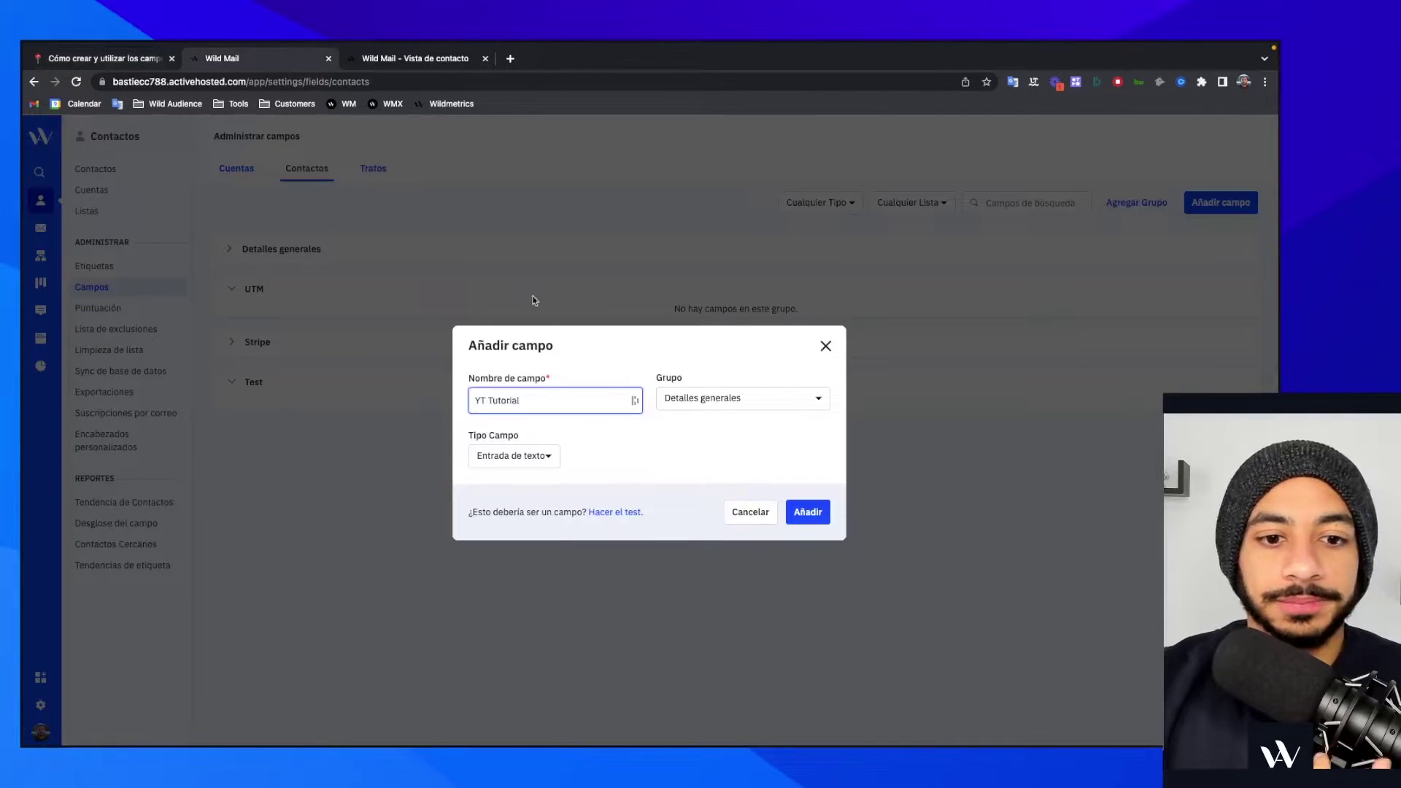
click(539, 467)
scroll(565, 511, down, 2)
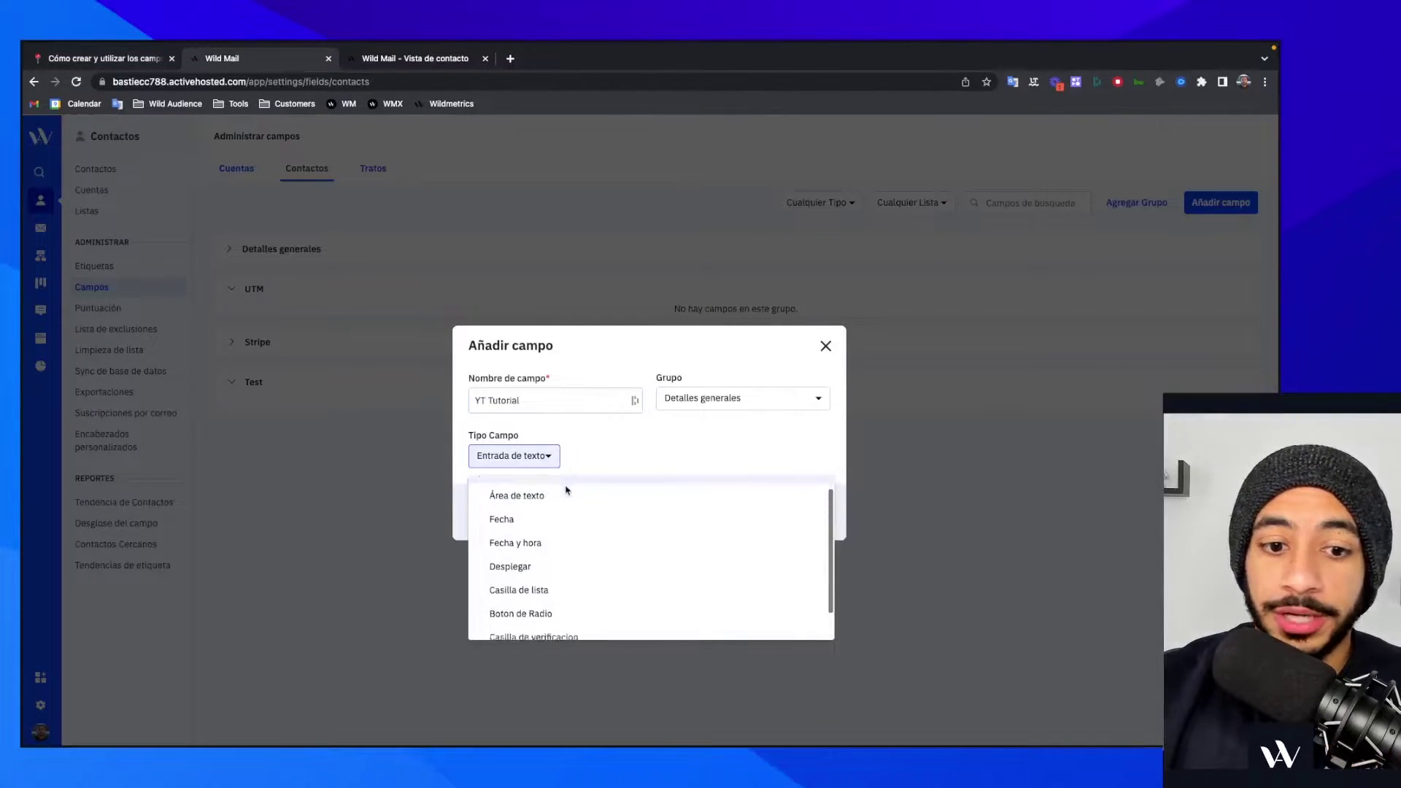
scroll(567, 490, up, 2)
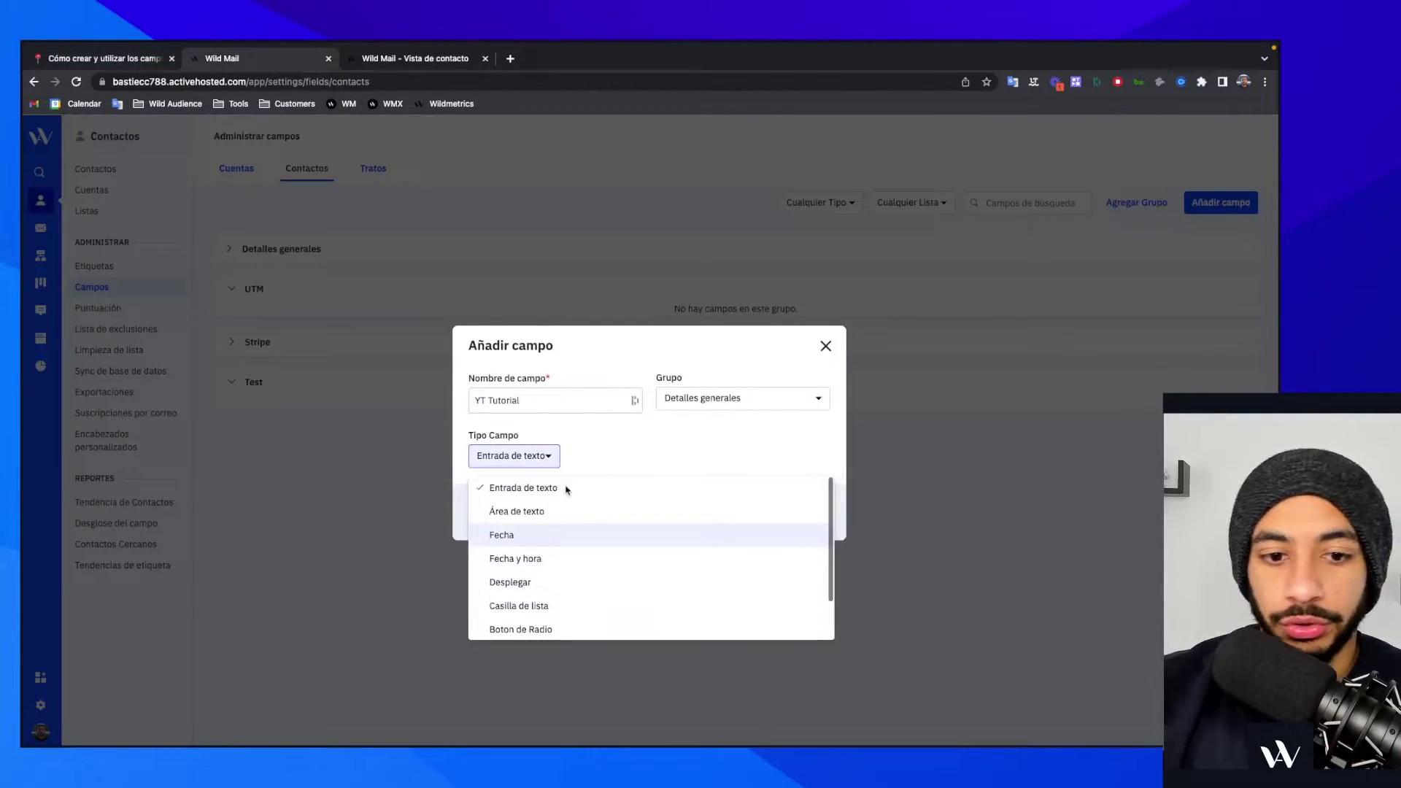
click(577, 442)
click(826, 347)
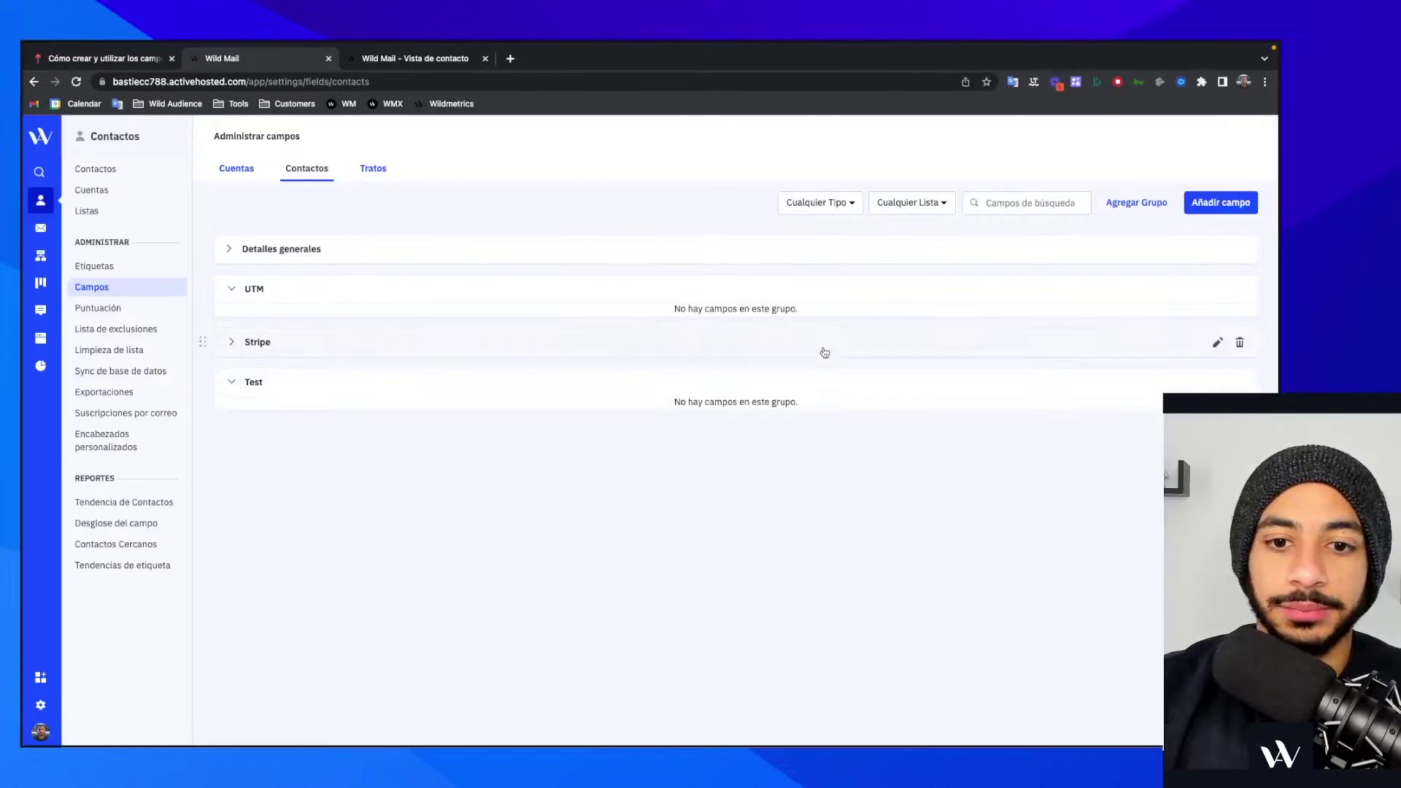
- Expand Detalles generales and scroll through its fields
click(228, 256)
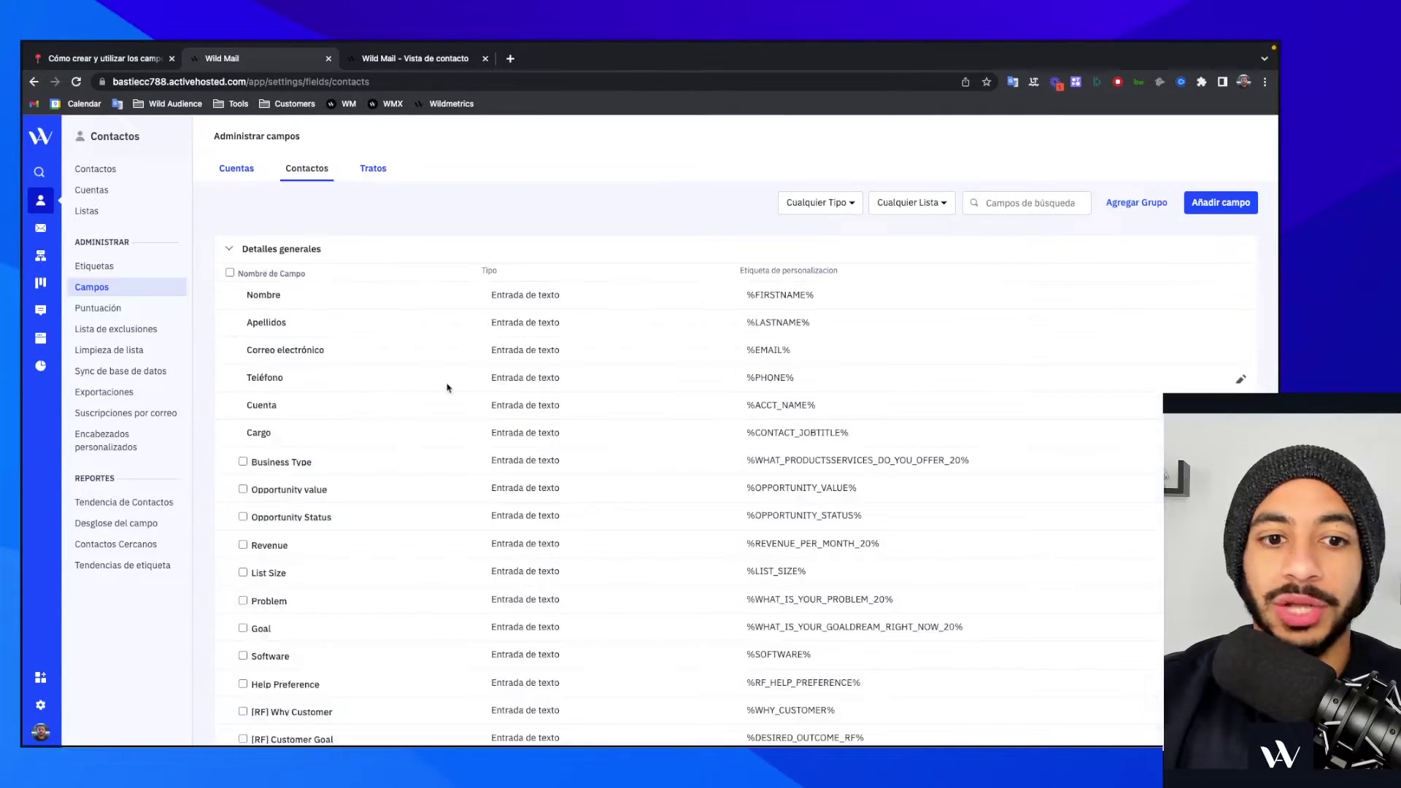
scroll(447, 381, down, 3)
scroll(447, 387, down, 3)
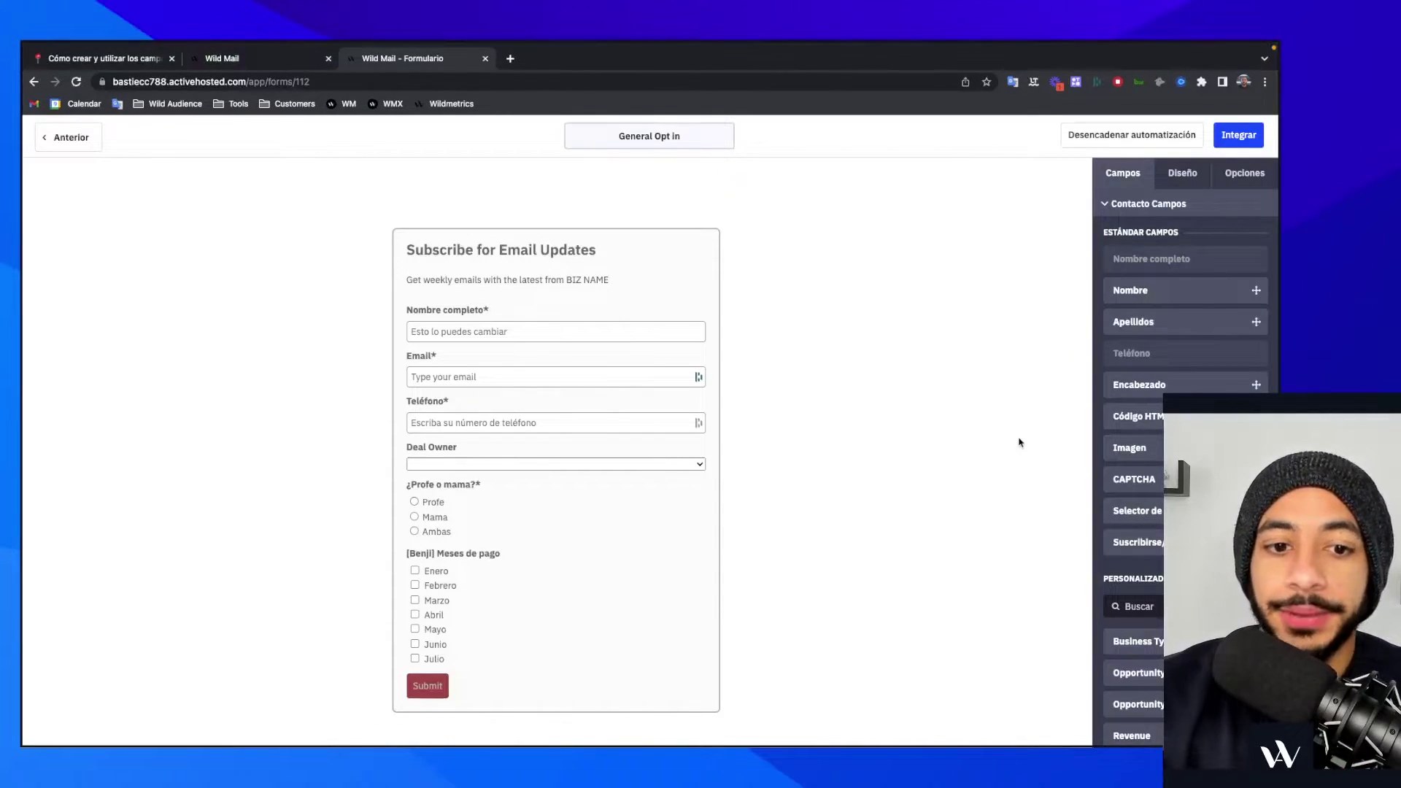
- Browse the custom fields in the Campos sidebar, then select Nombre completo and type test text
scroll(1131, 416, down, 15)
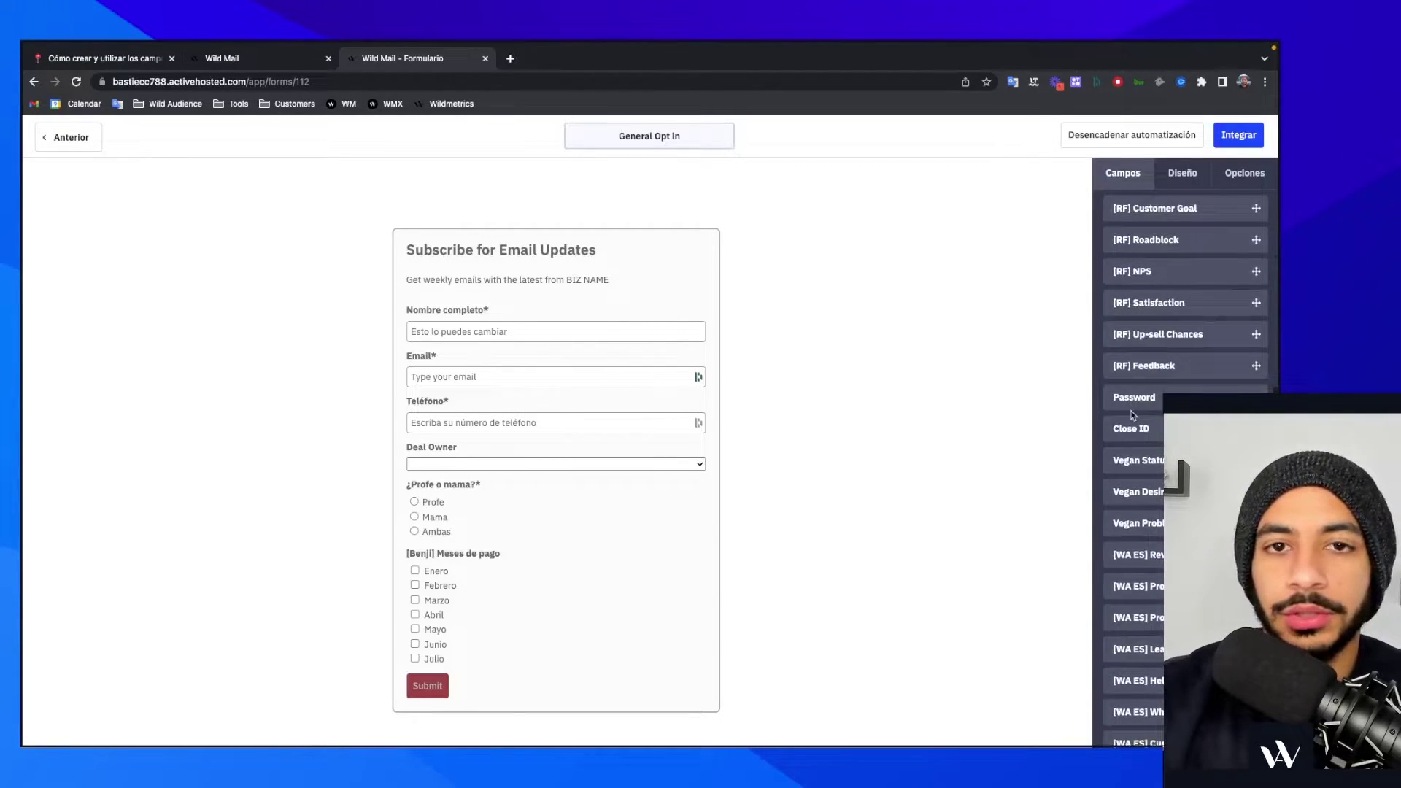
scroll(1132, 415, down, 5)
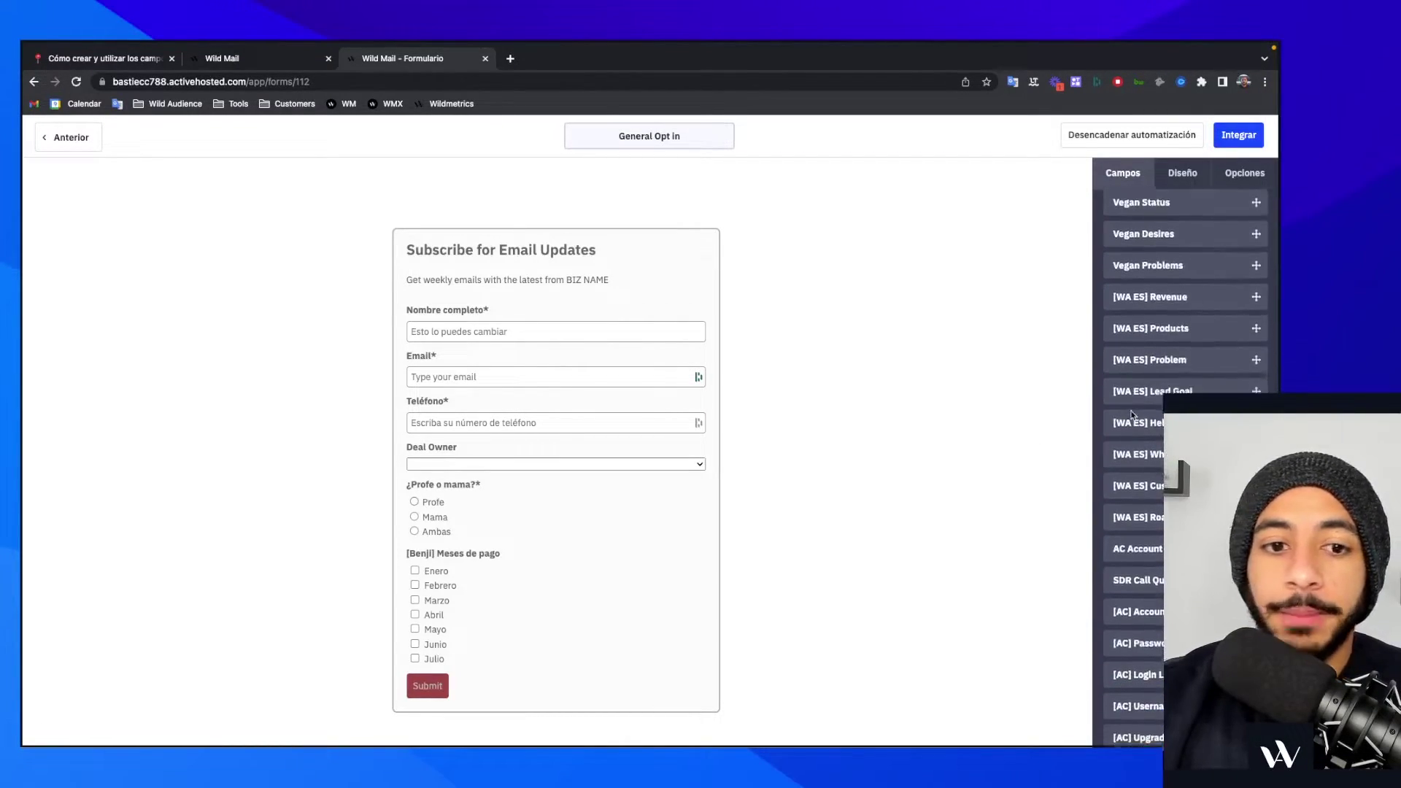
scroll(1132, 415, up, 5)
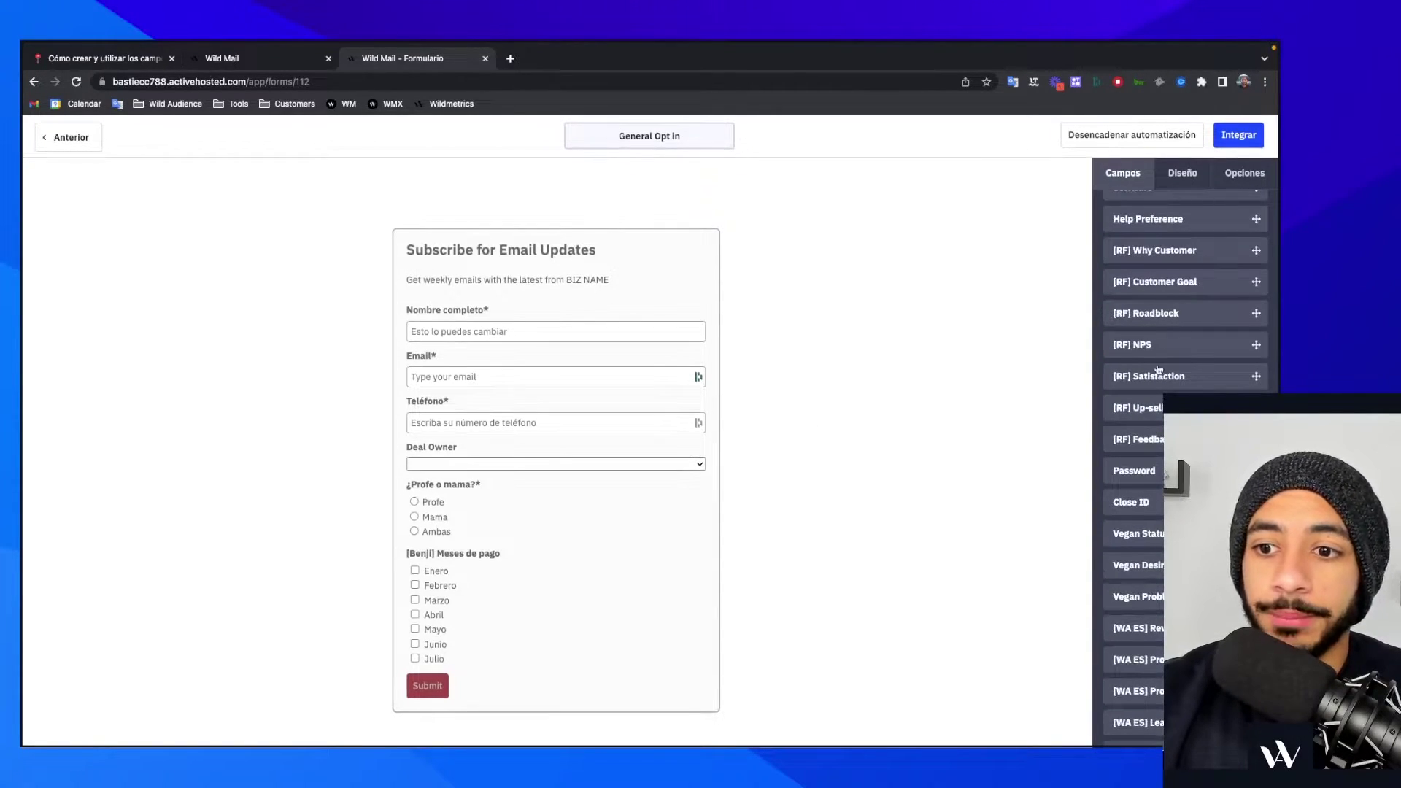
click(596, 332)
text(fffrrgrggrgrknefkefkenf)
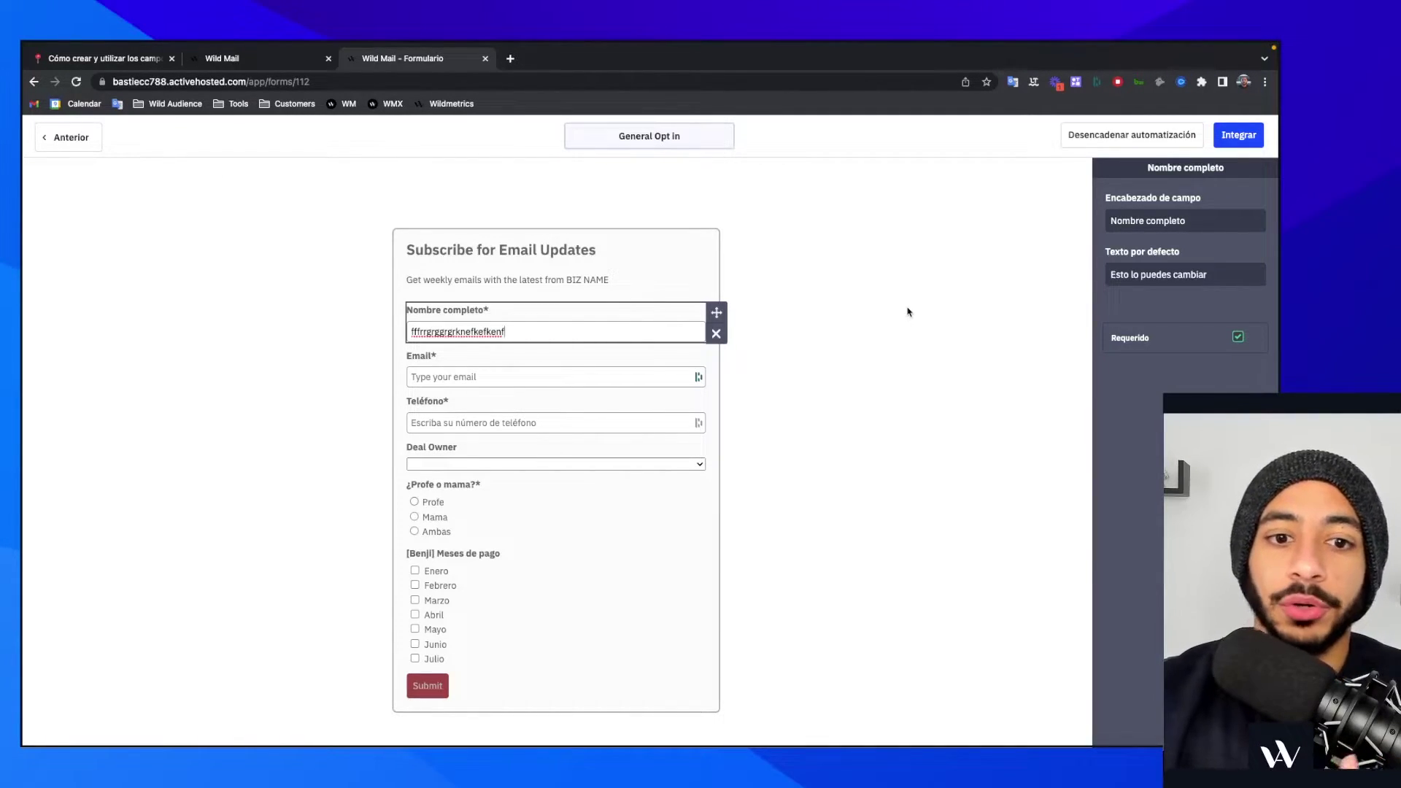
- Glance over the ActiveCampaign contact fields list, such as Goal, Software and Password, then return to Notion
click(270, 65)
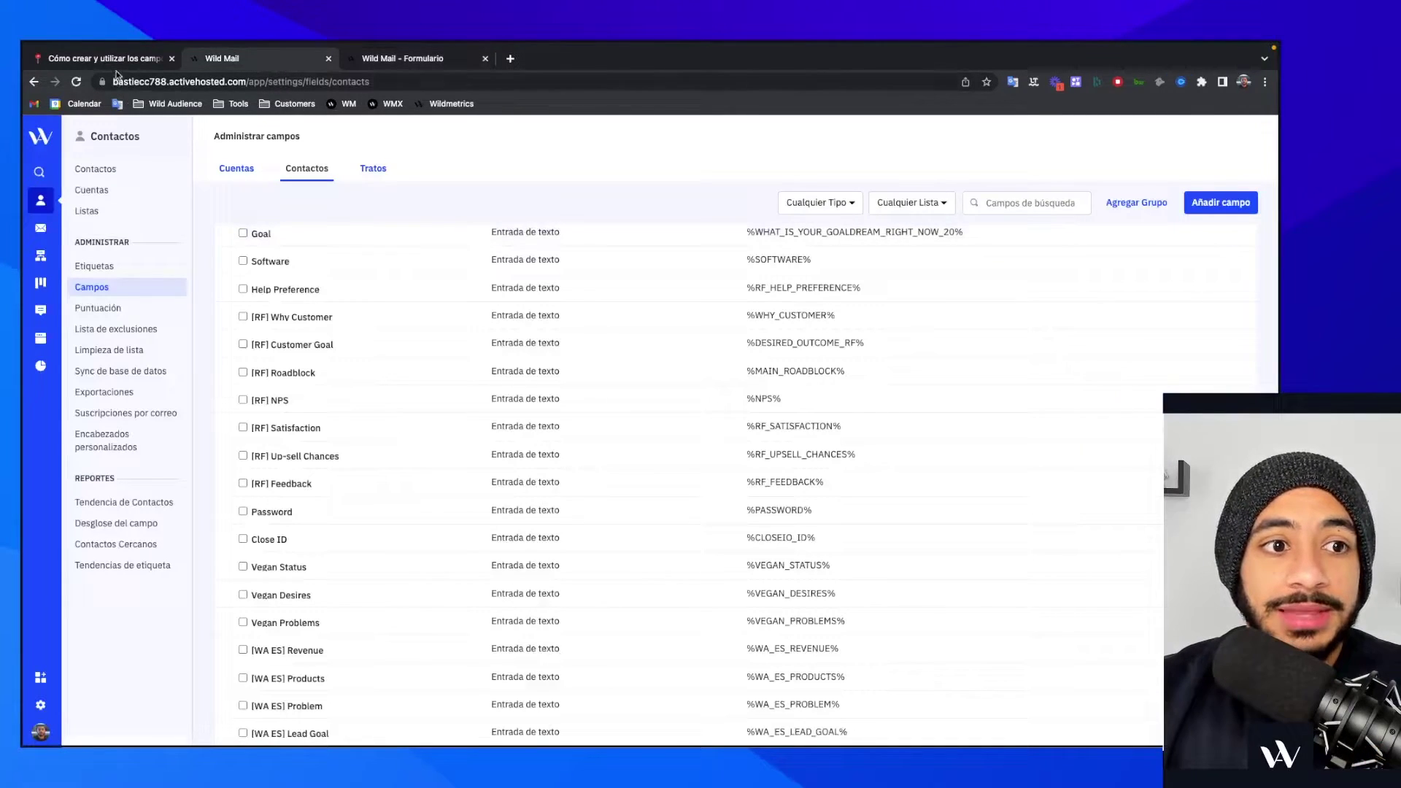
click(104, 59)
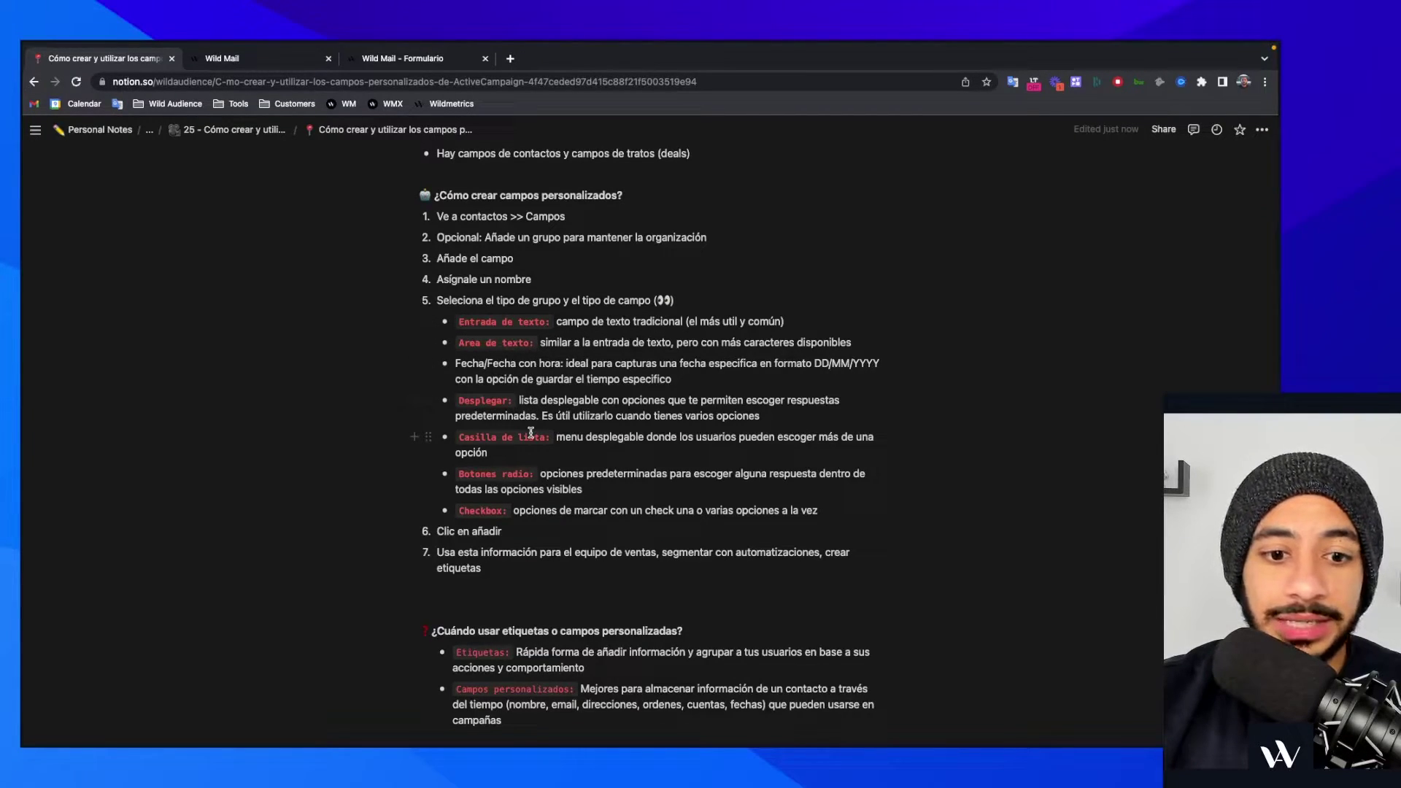
- Review the Notion steps for creating custom fields, then go back to ActiveCampaign's Contactos > Campos list
scroll(522, 472, up, 1)
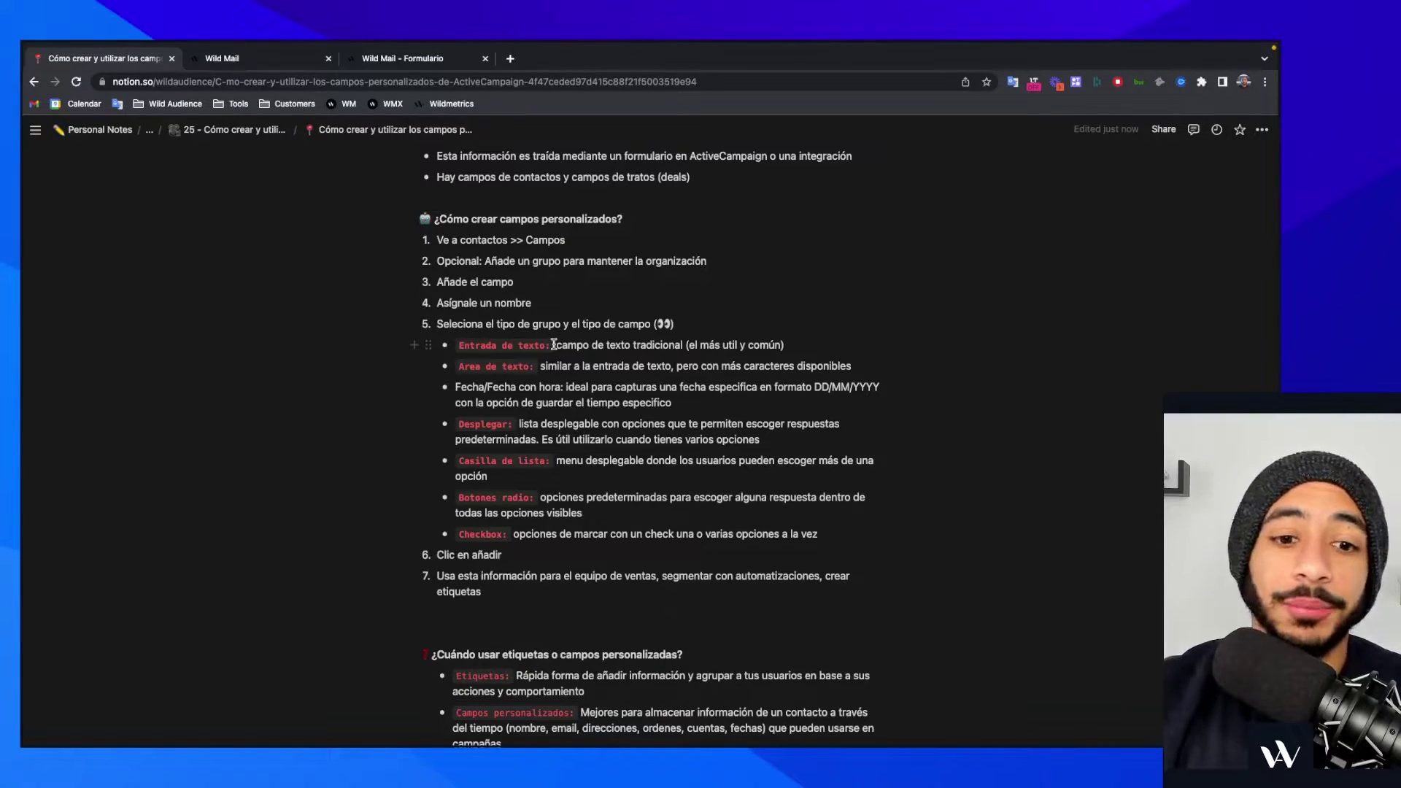
scroll(528, 387, down, 1)
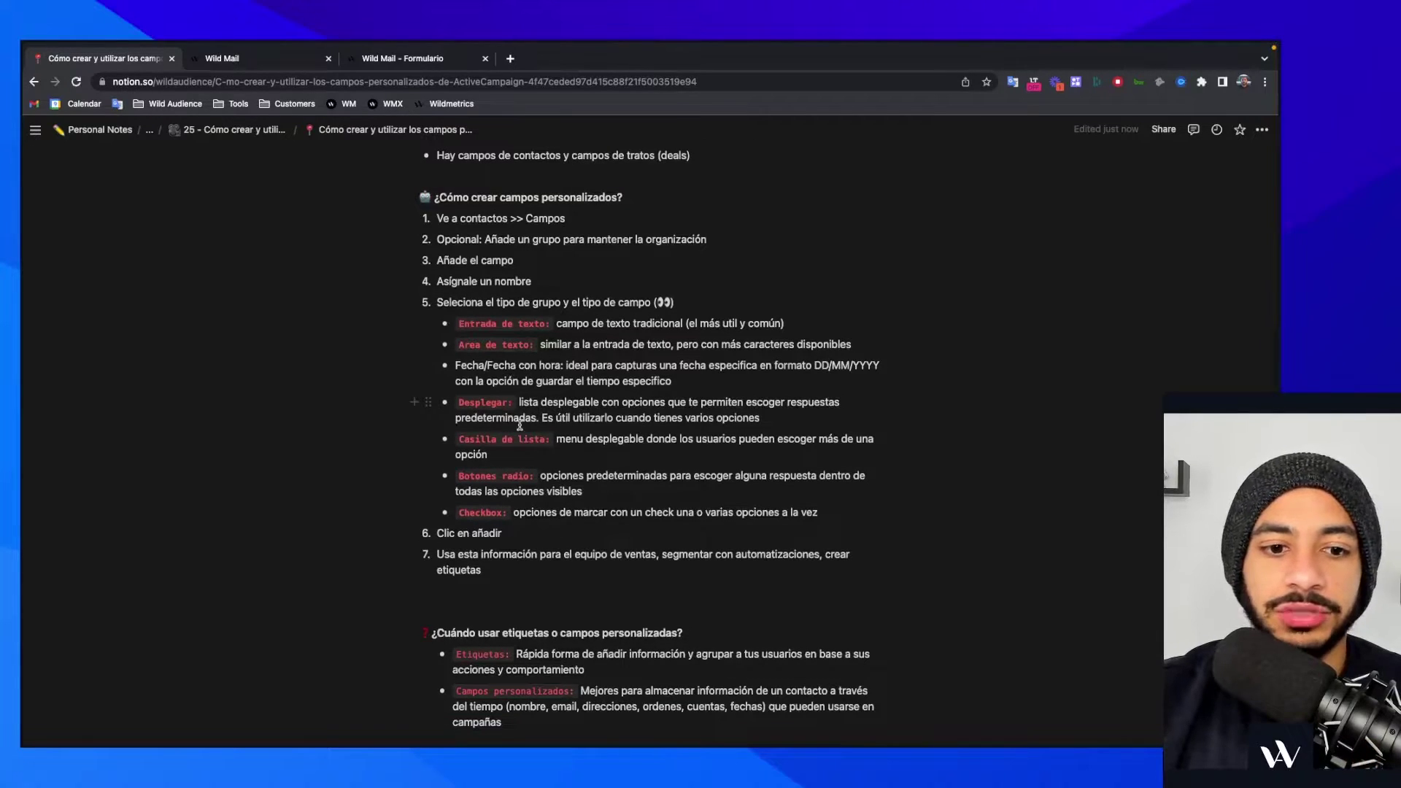
scroll(520, 426, up, 1)
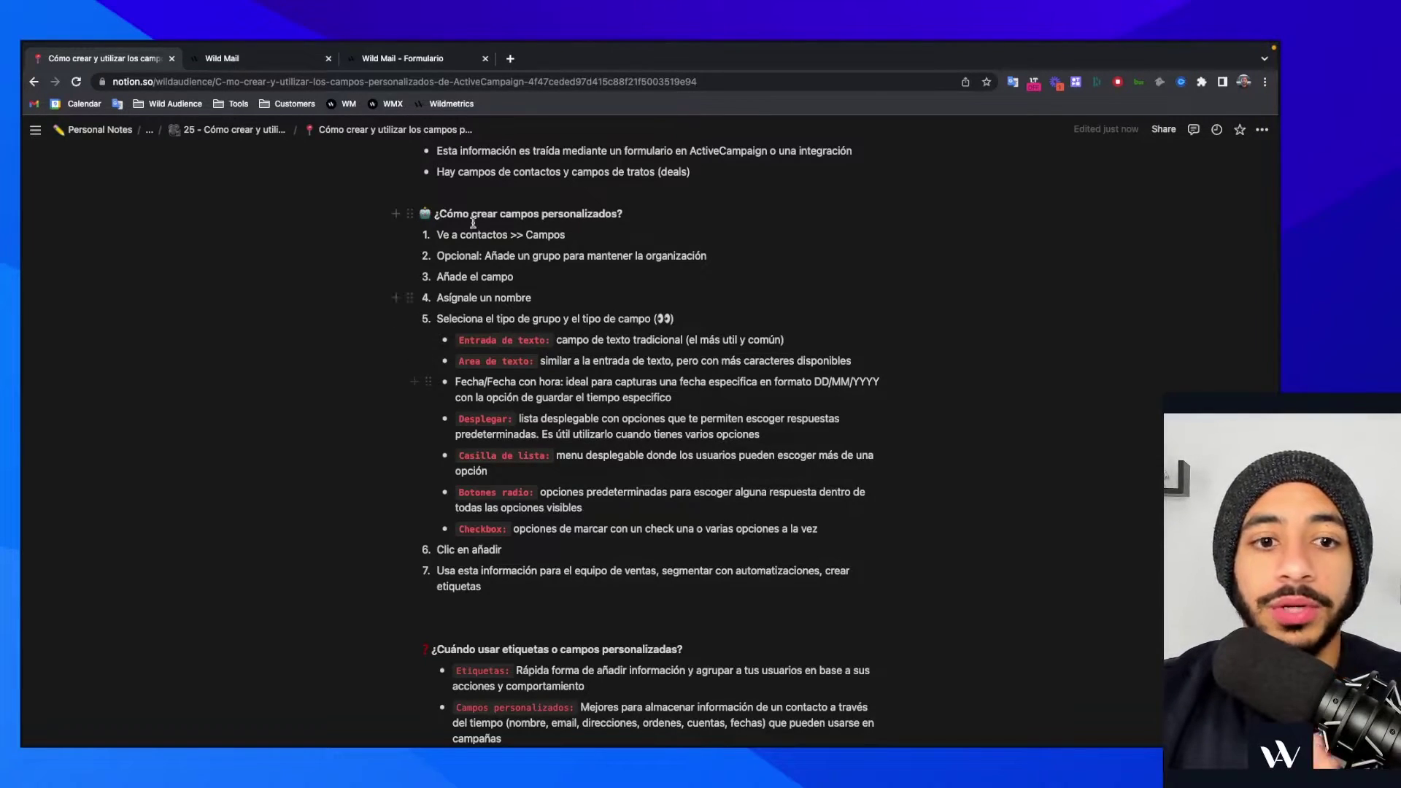
click(276, 61)
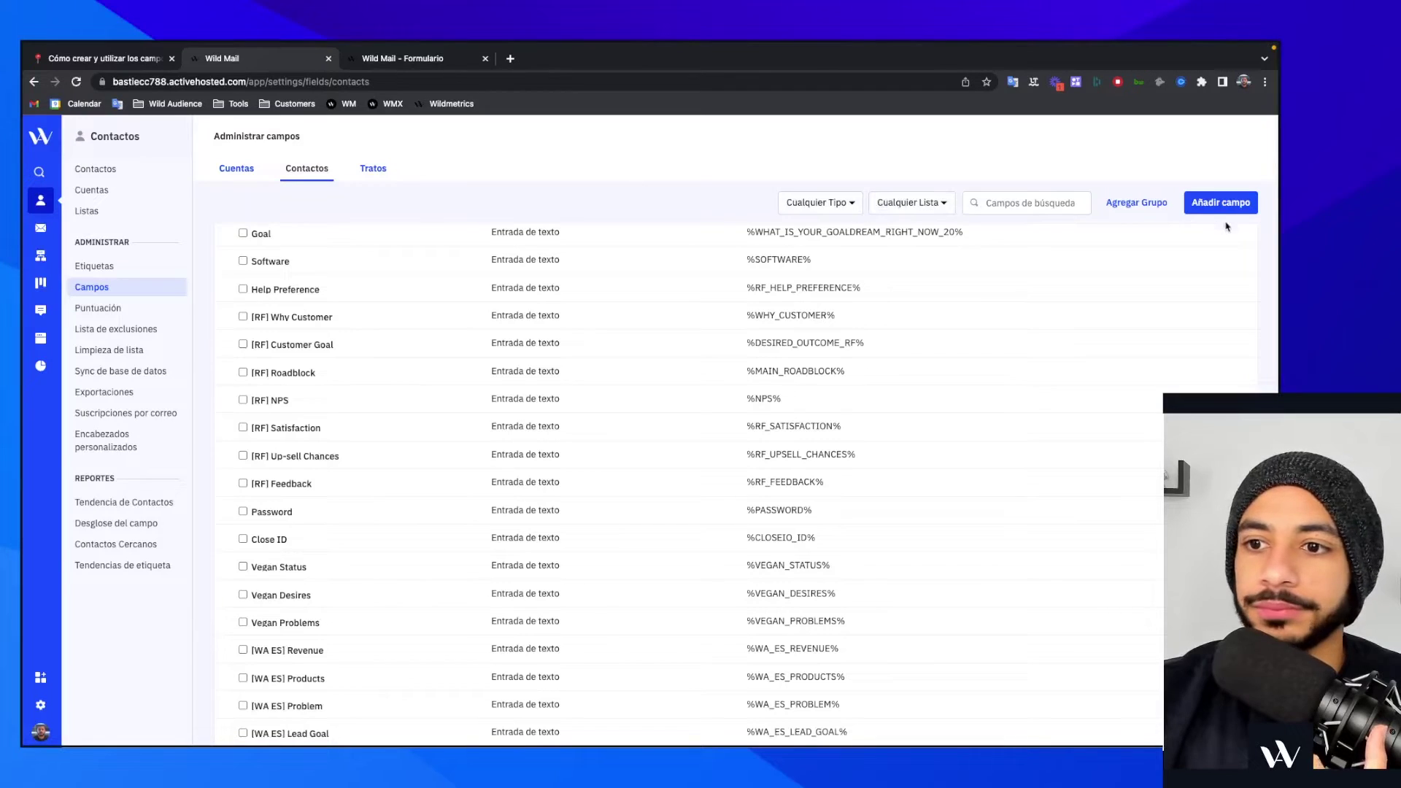
- Start a new contact field with type Área de texto, then go back to the Notion notes
click(1221, 202)
click(482, 456)
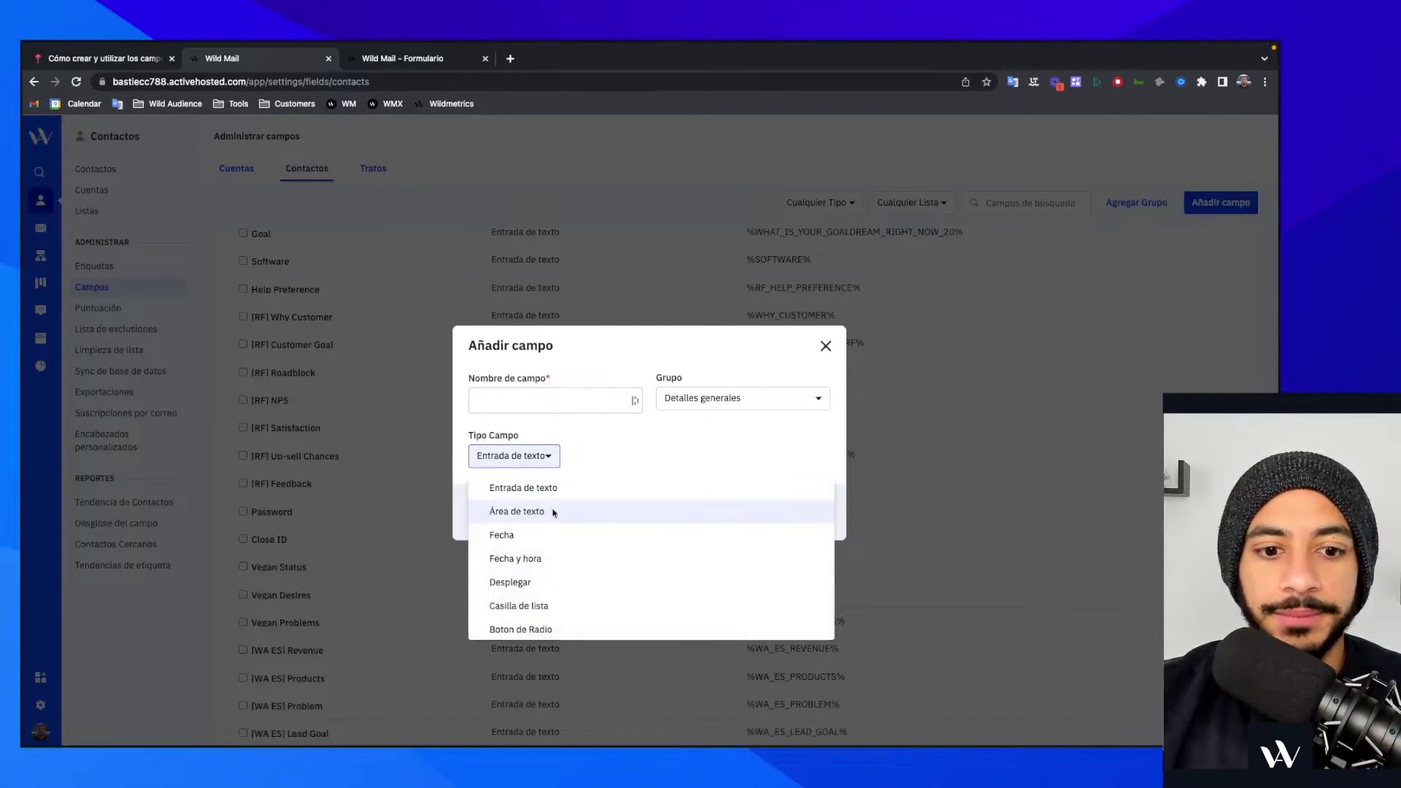
click(553, 510)
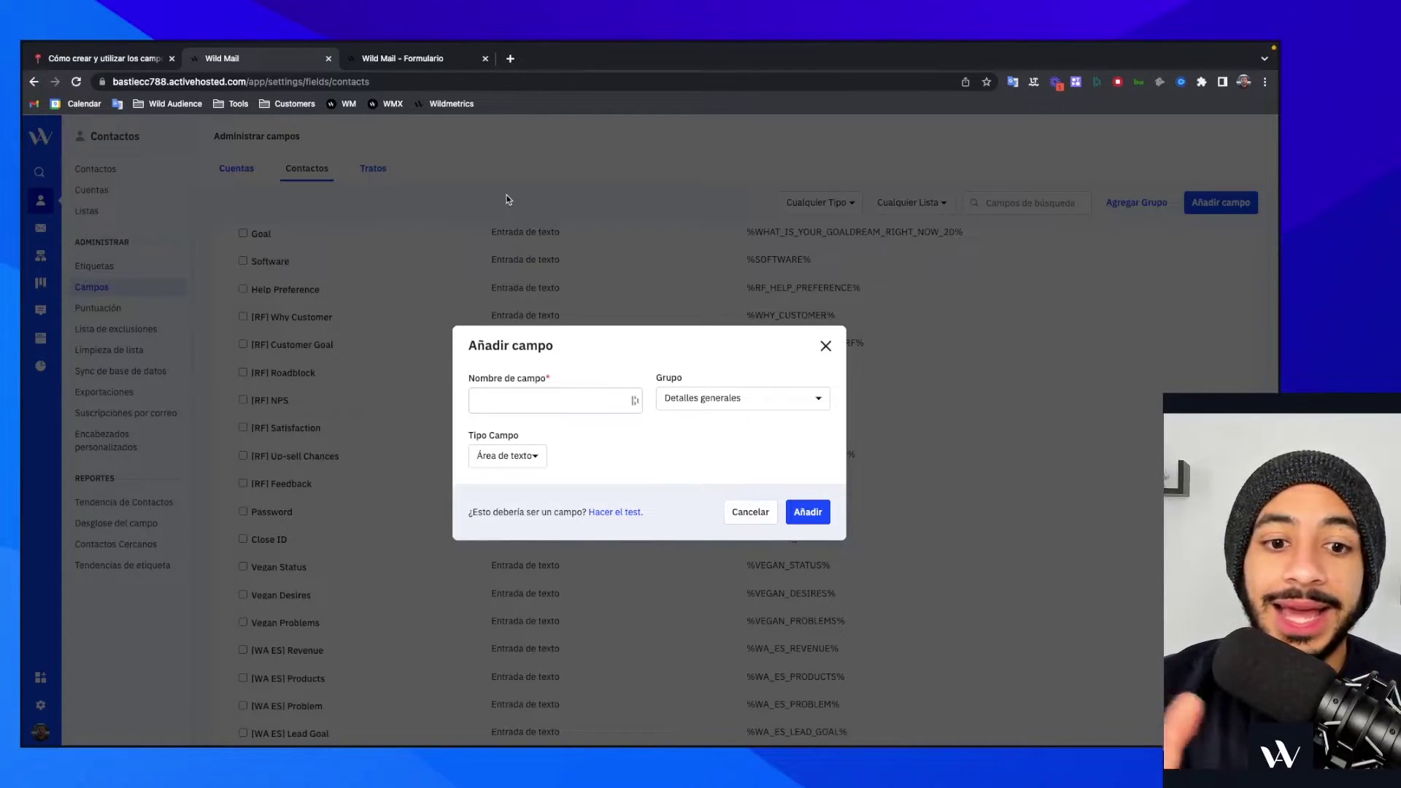
click(131, 62)
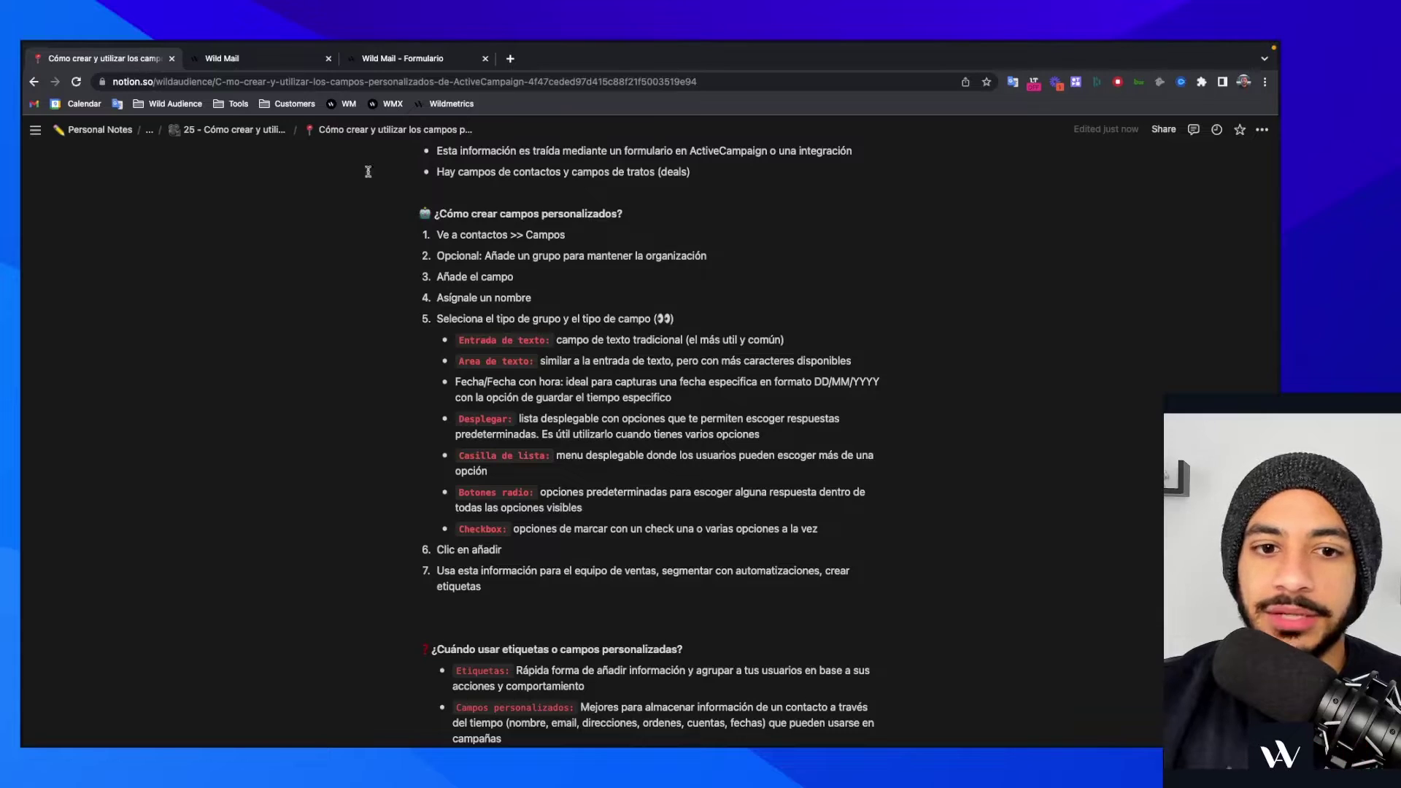
- Format the 'Fecha/Fecha con hora:' label as inline code, then return to the Añadir campo form
scroll(570, 310, down, 1)
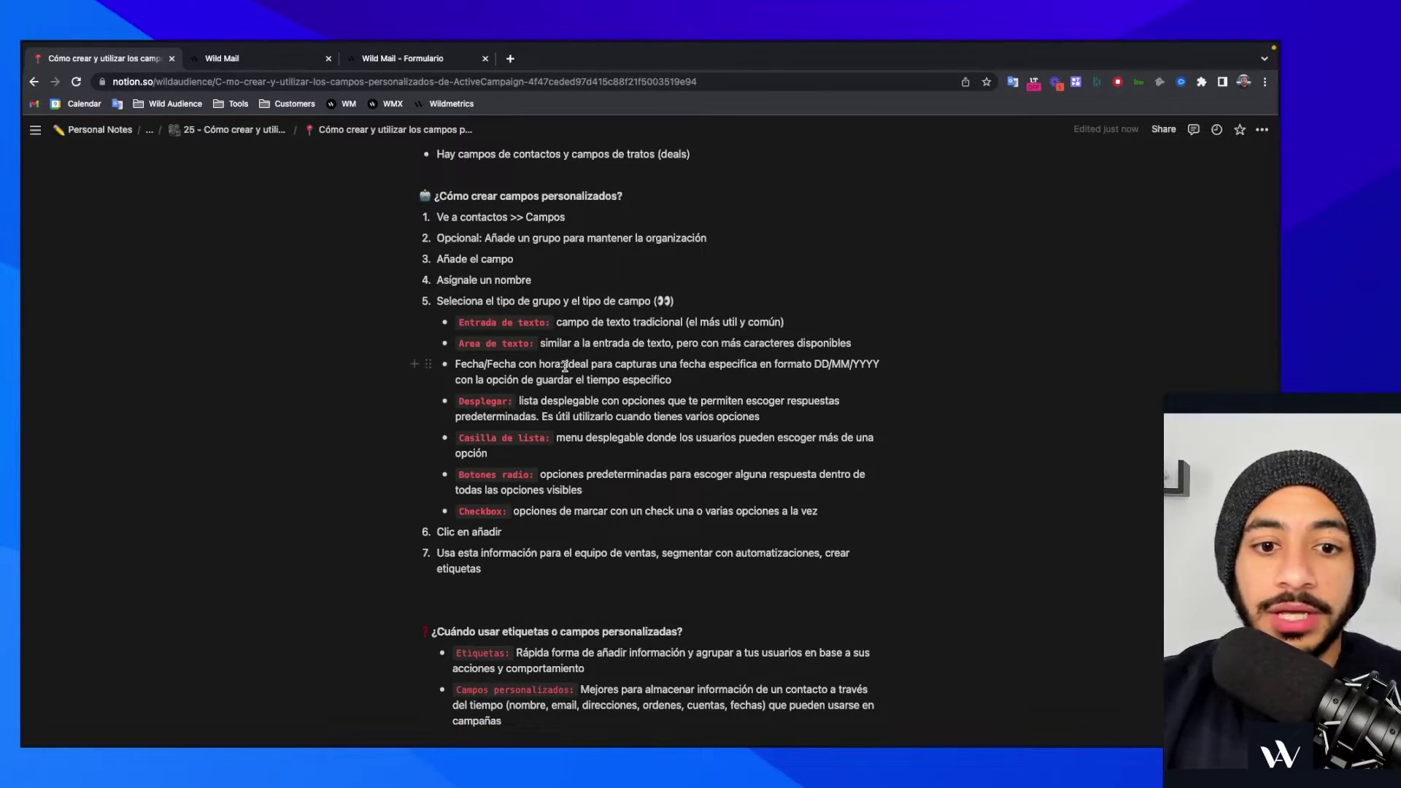
drag(562, 365, 456, 365)
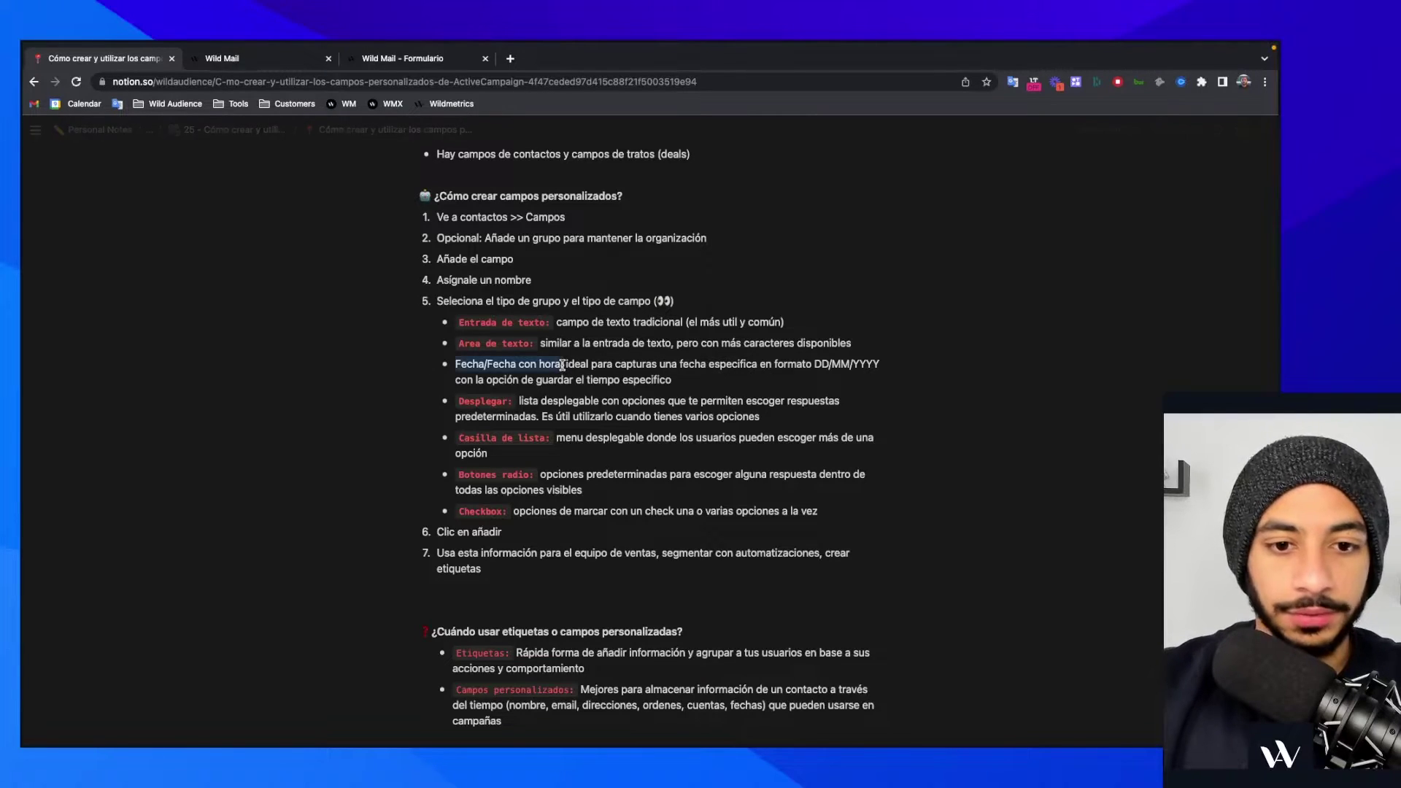
click(734, 340)
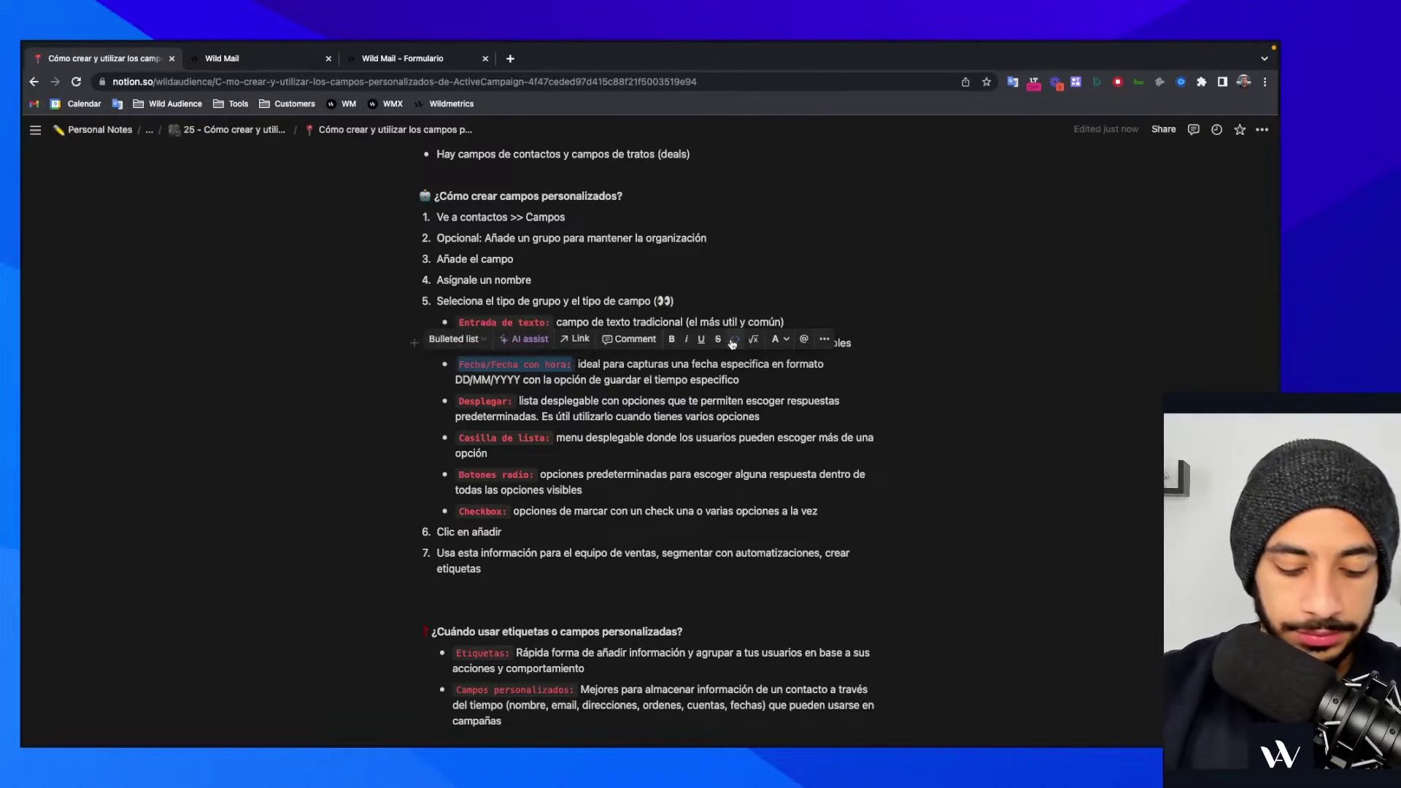
click(690, 423)
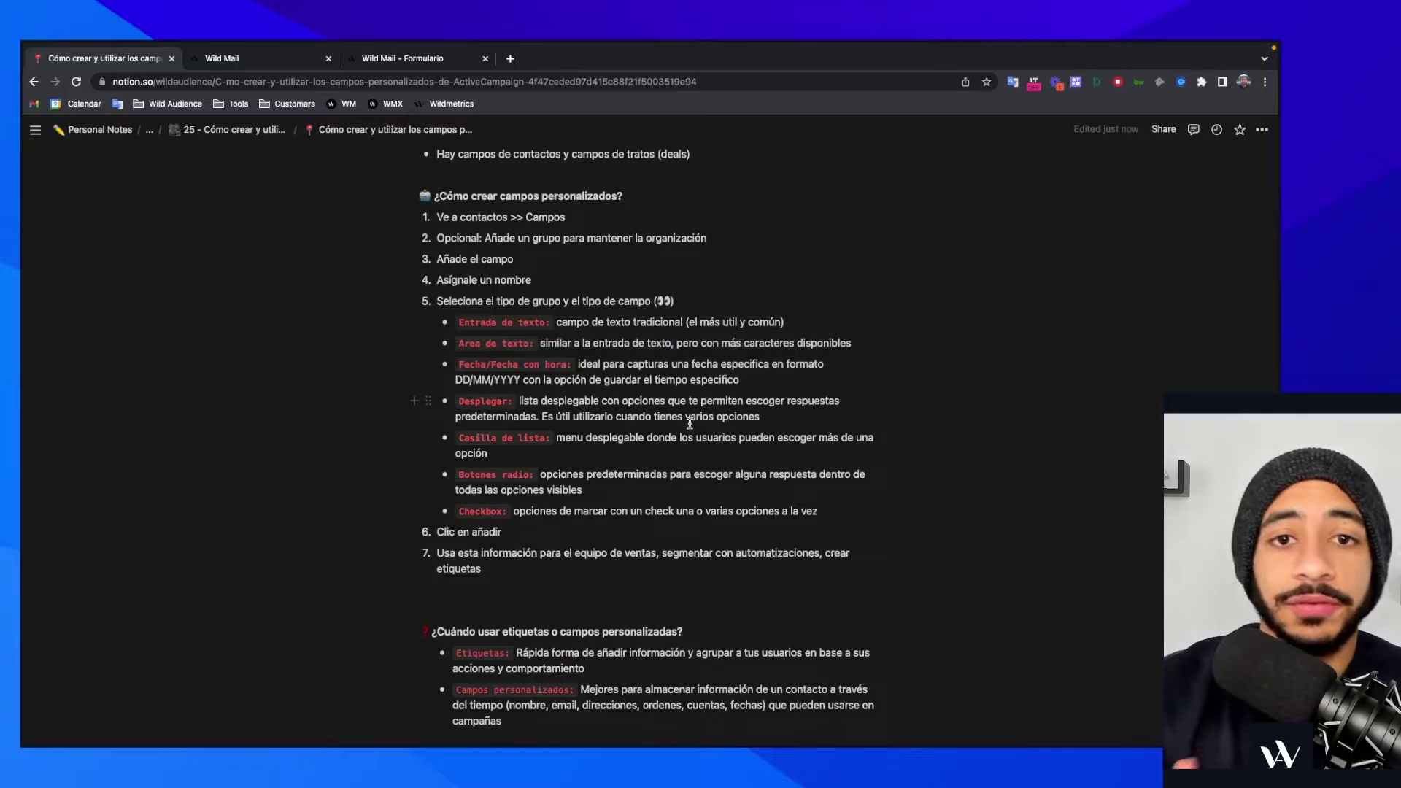
click(419, 64)
click(300, 59)
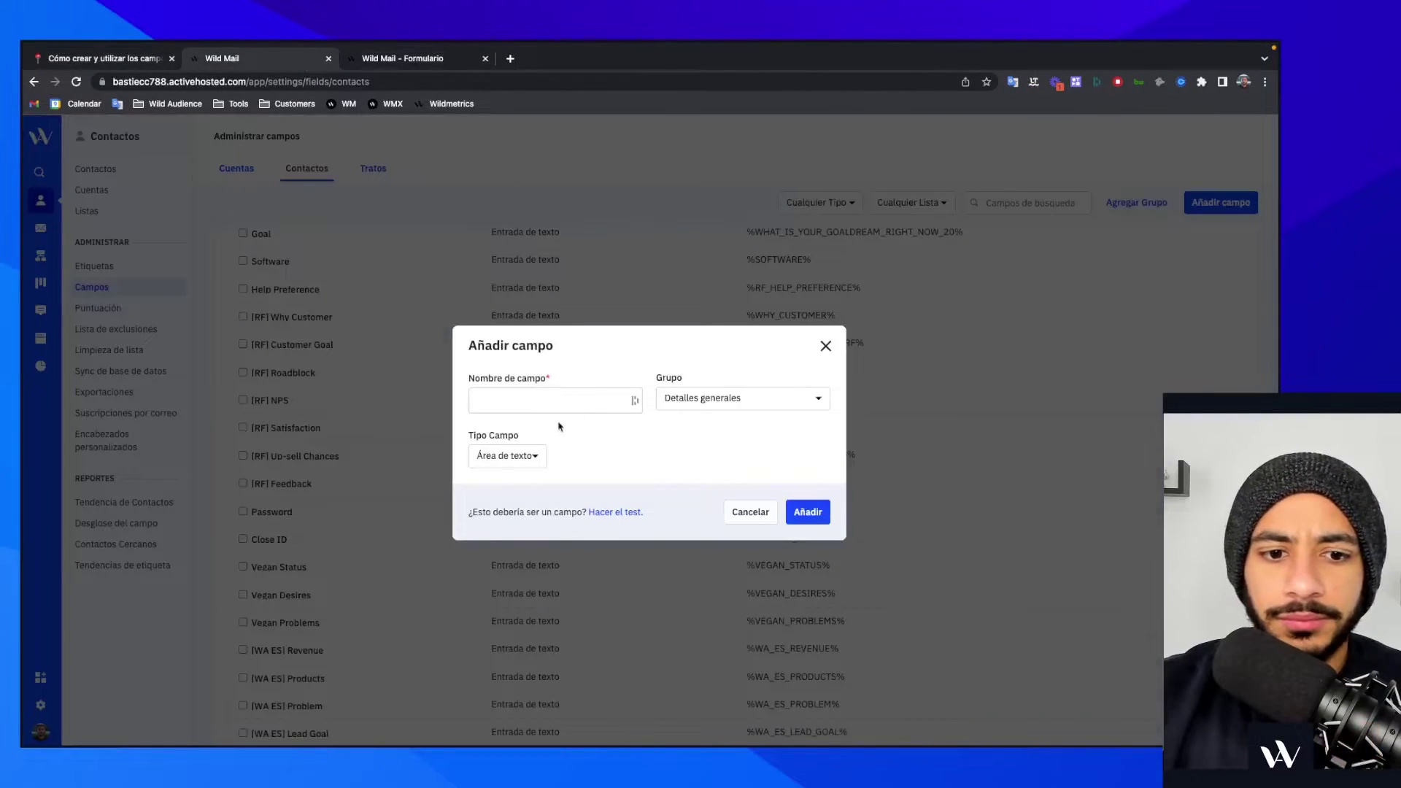
- Try Fecha and Fecha y hora as the new field's Tipo Campo, ending on Fecha
click(533, 454)
scroll(626, 503, down, 1)
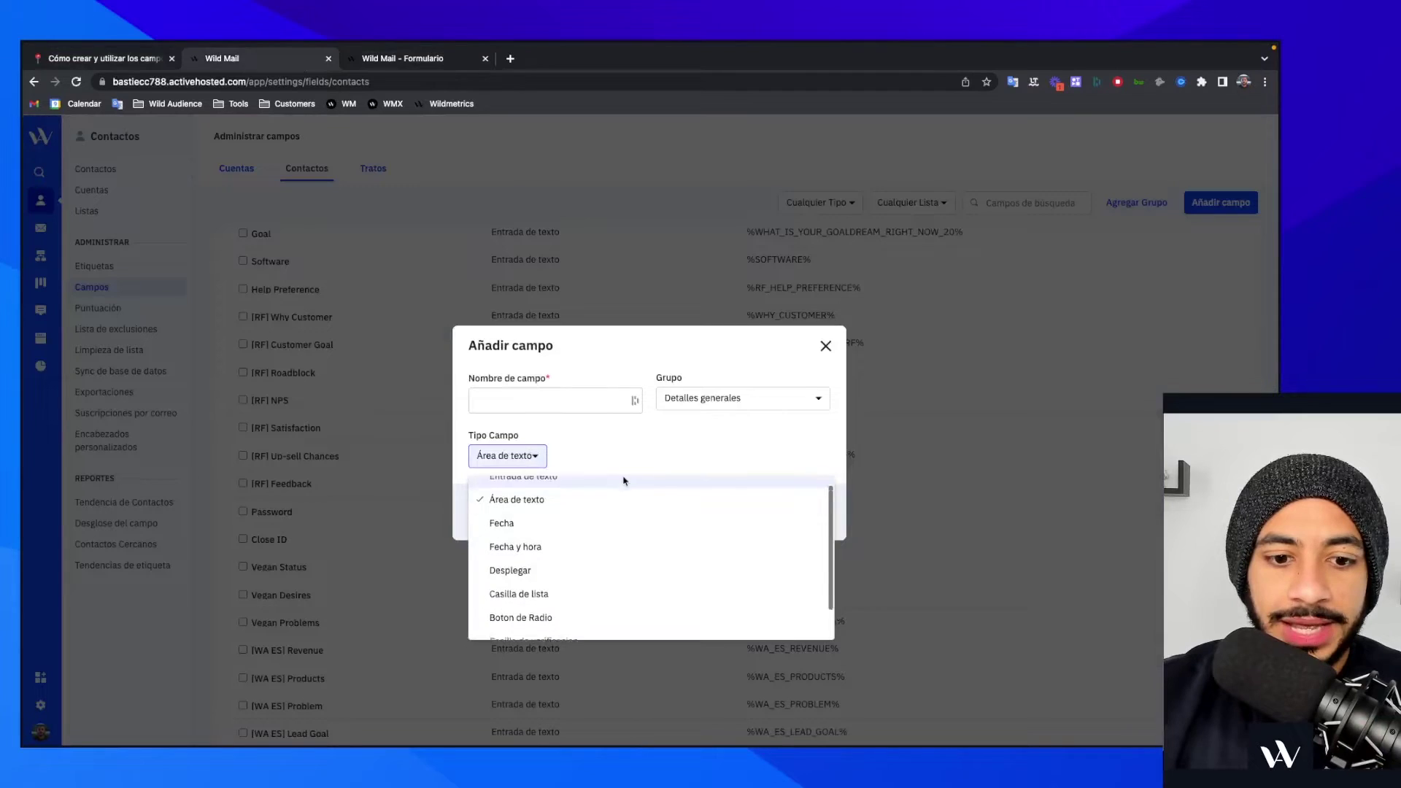
click(612, 522)
click(493, 456)
click(522, 537)
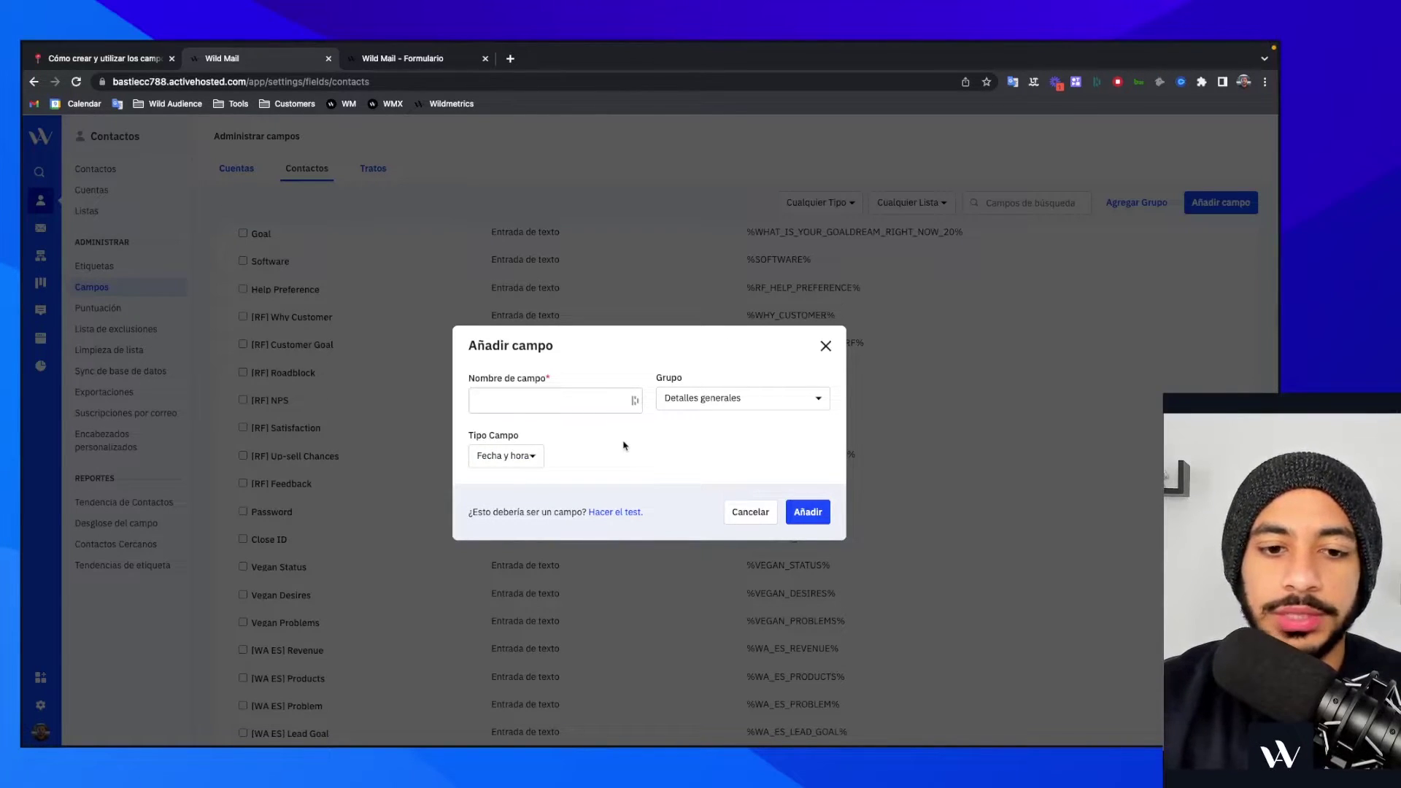
click(515, 457)
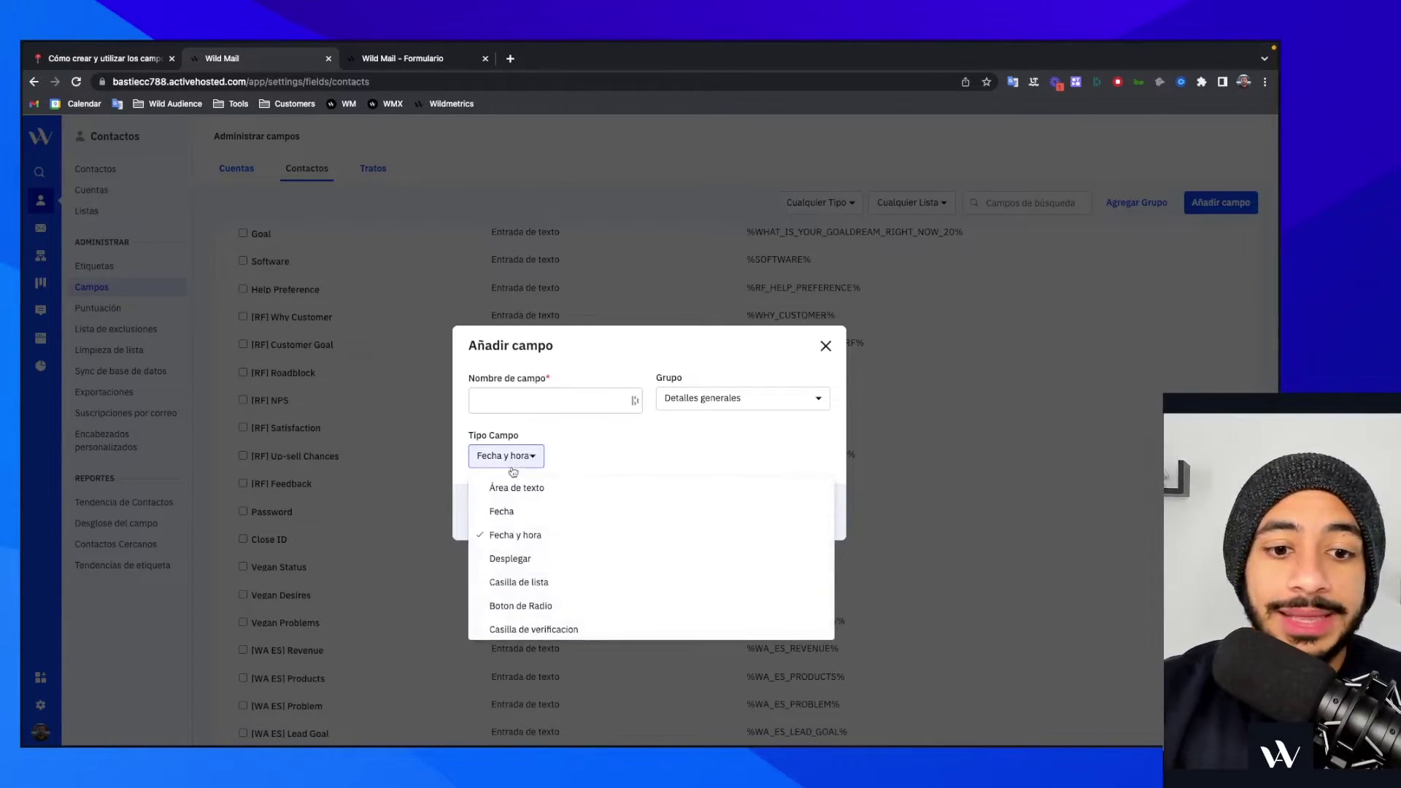
click(510, 508)
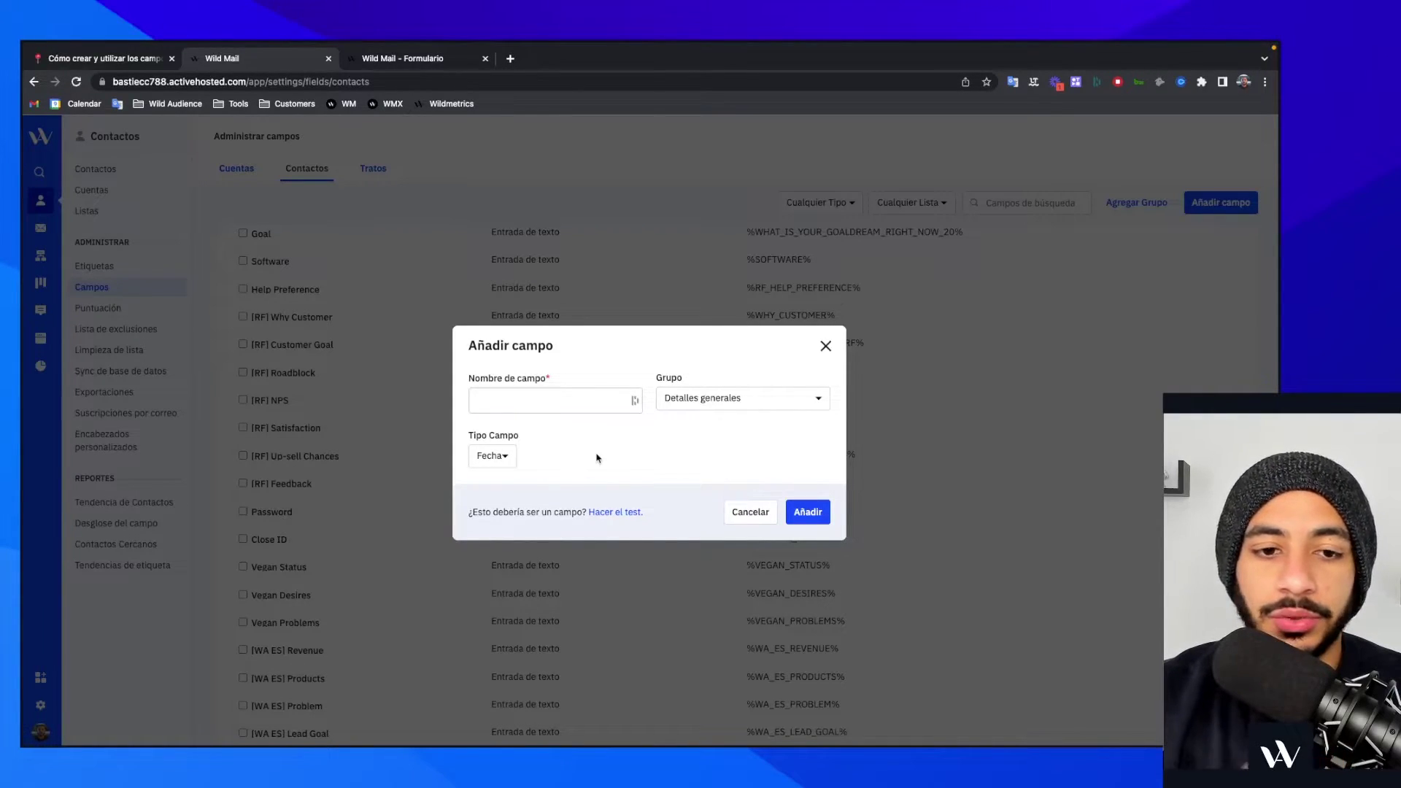
- Compare Fecha y hora against Fecha for the unnamed field, keep Fecha, and return to Notion
click(562, 404)
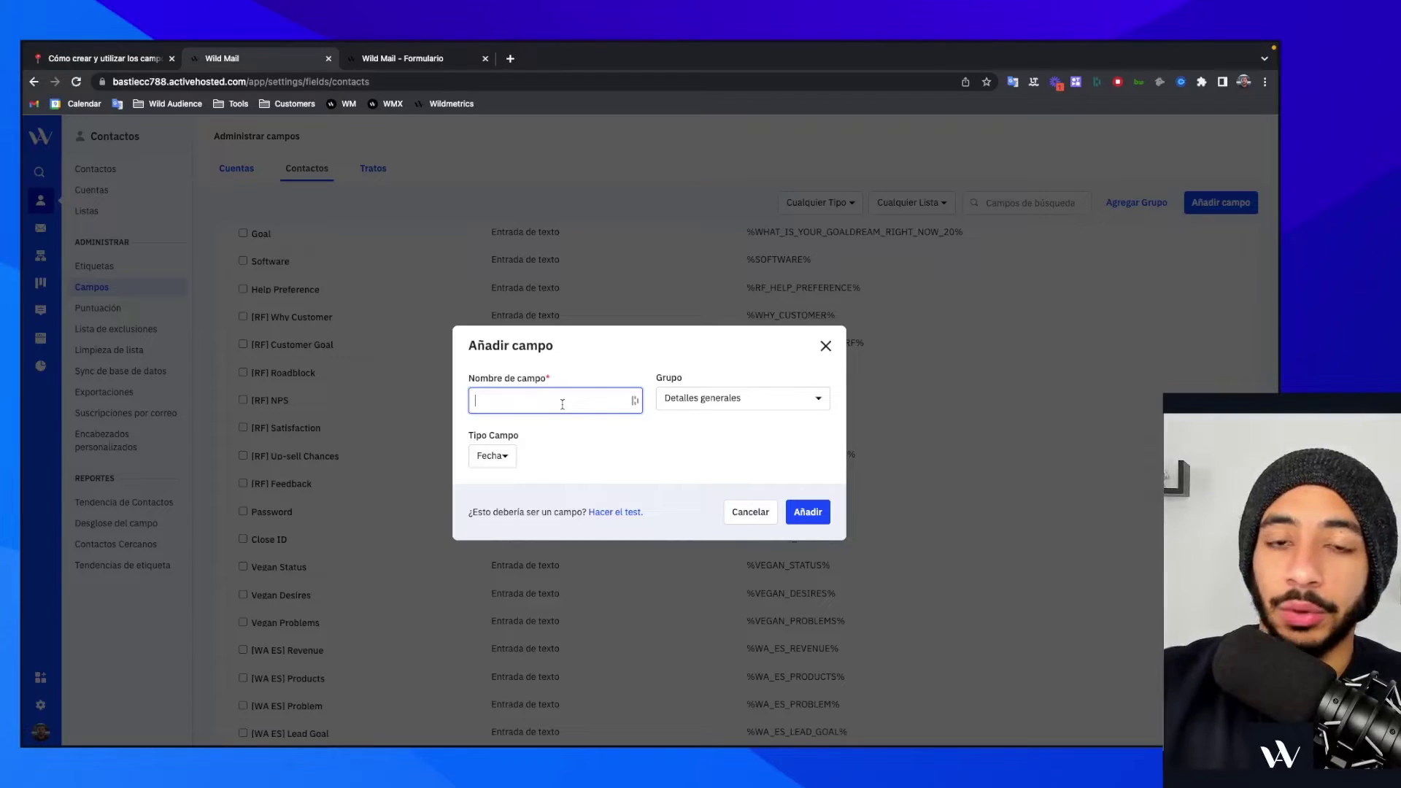
click(504, 456)
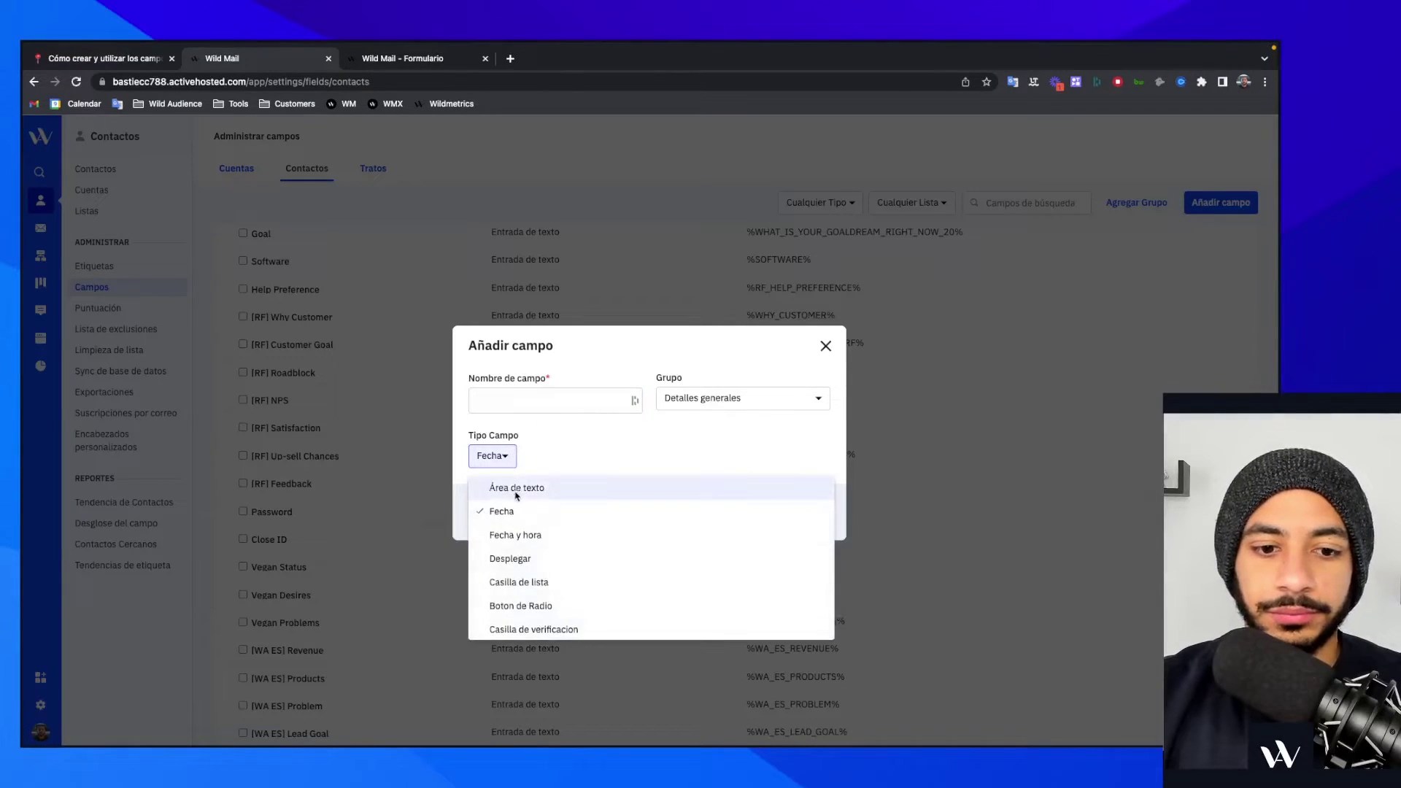
click(521, 532)
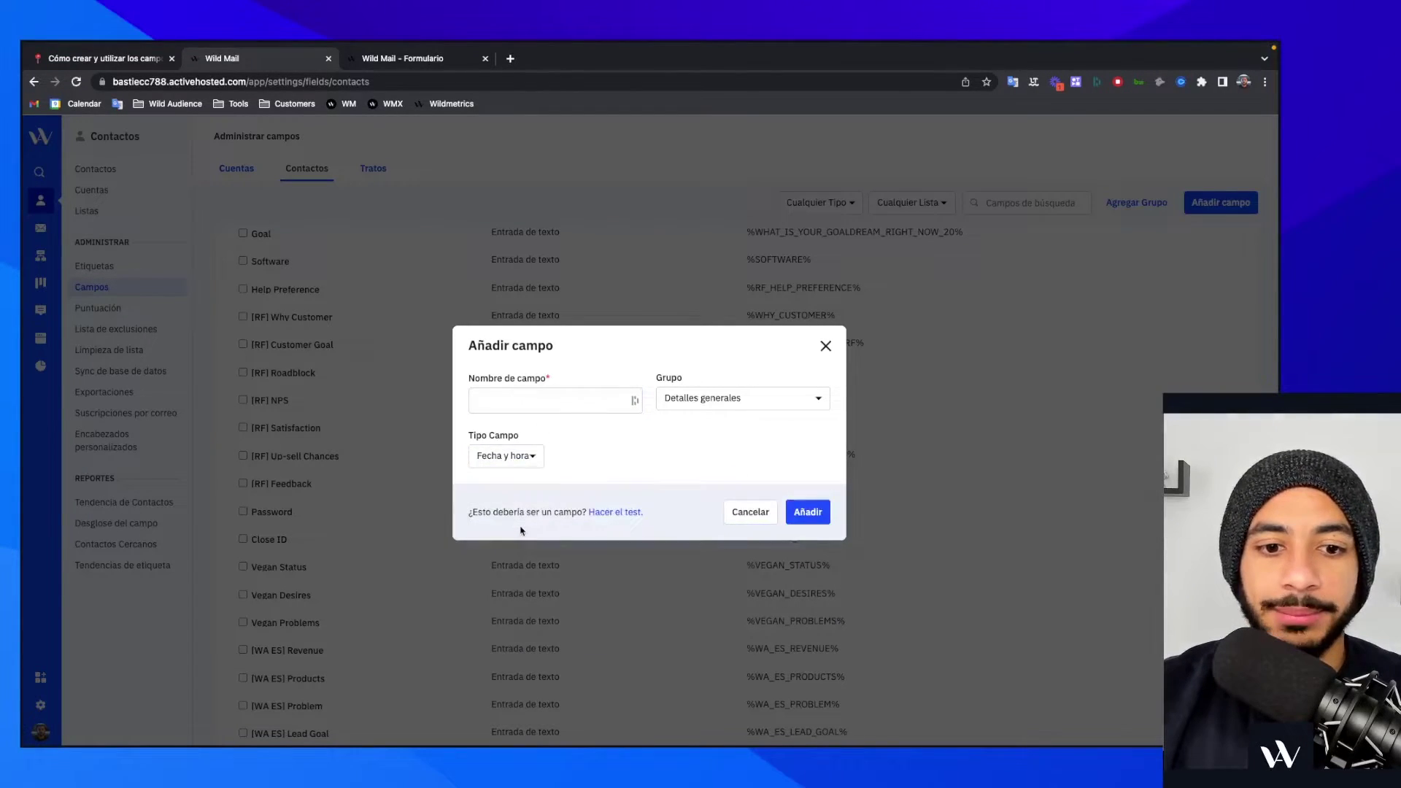
click(537, 454)
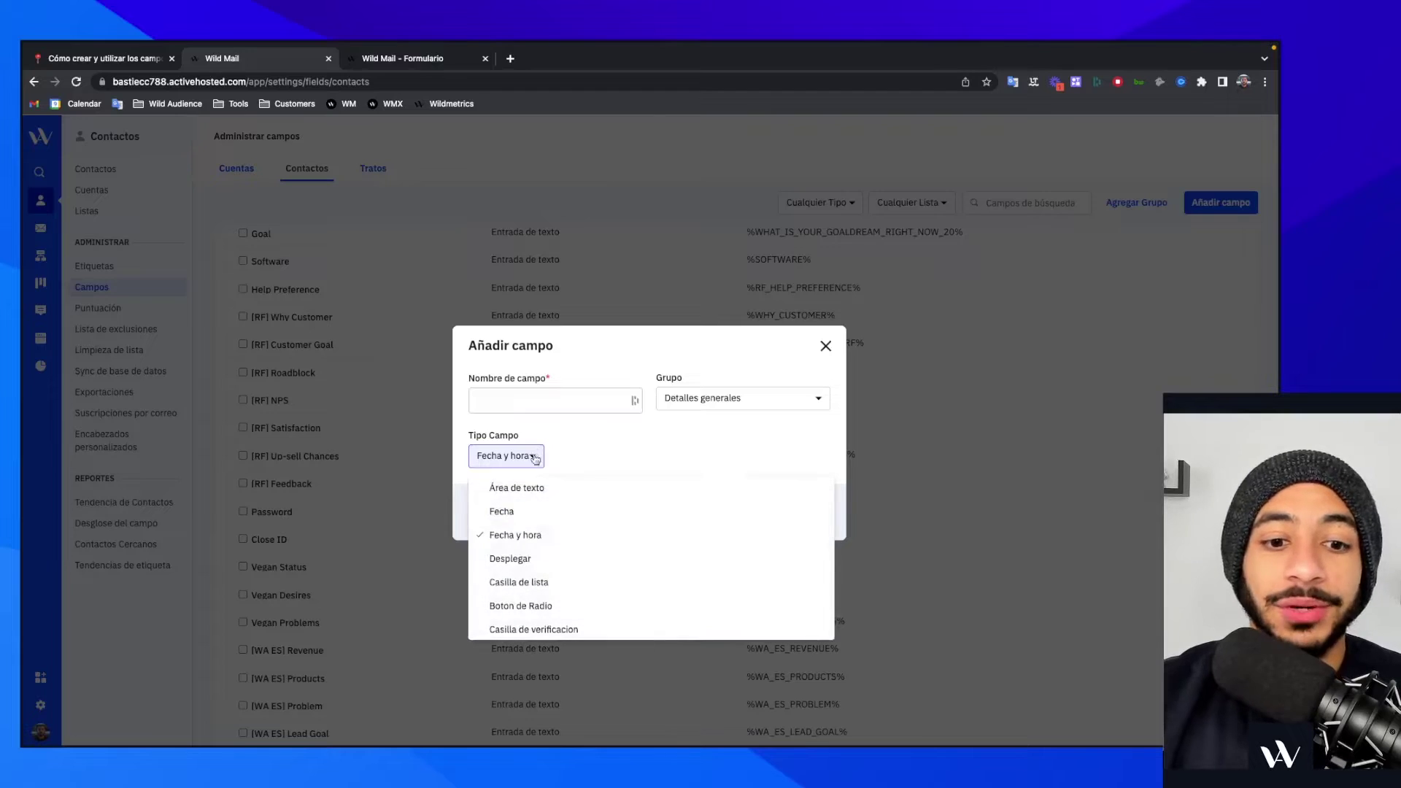
click(517, 512)
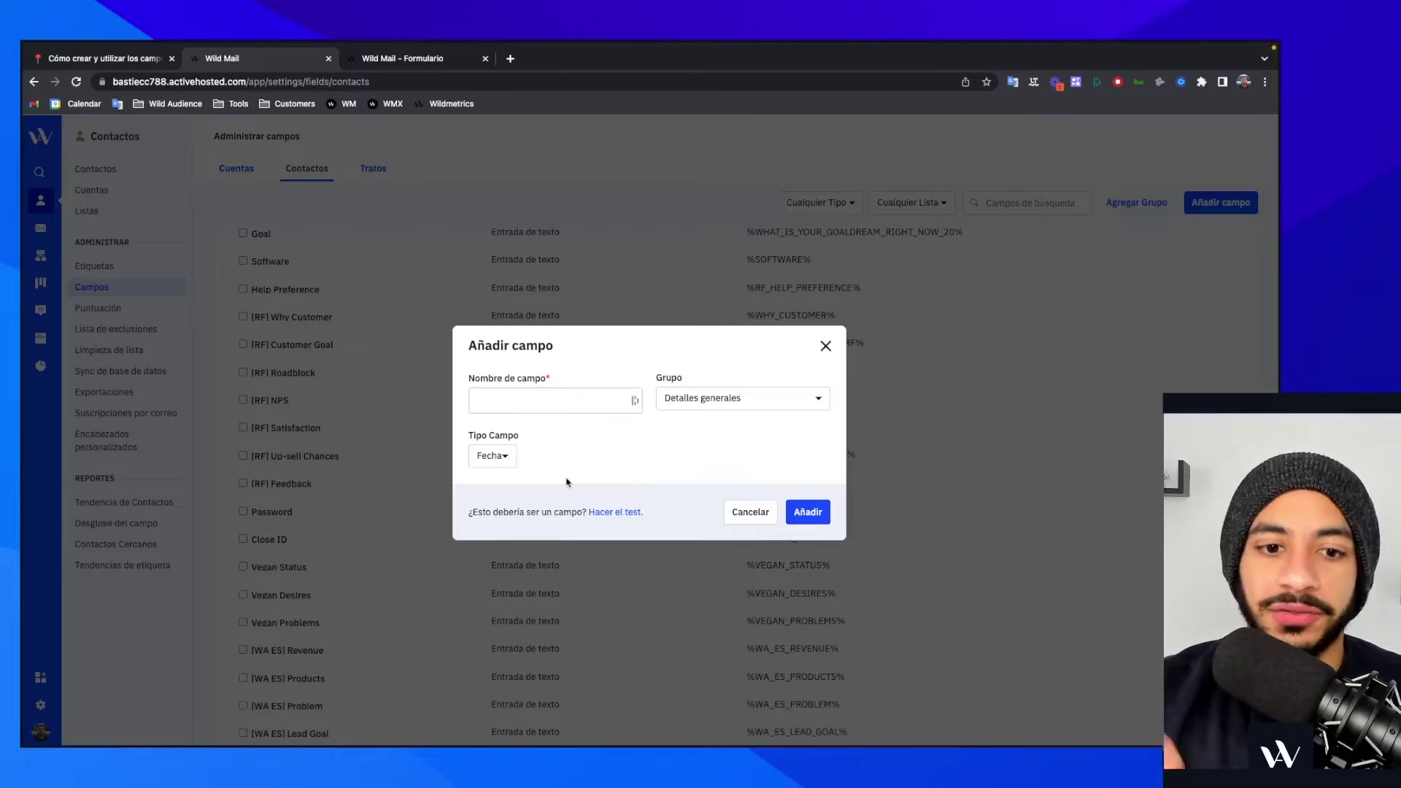
click(501, 466)
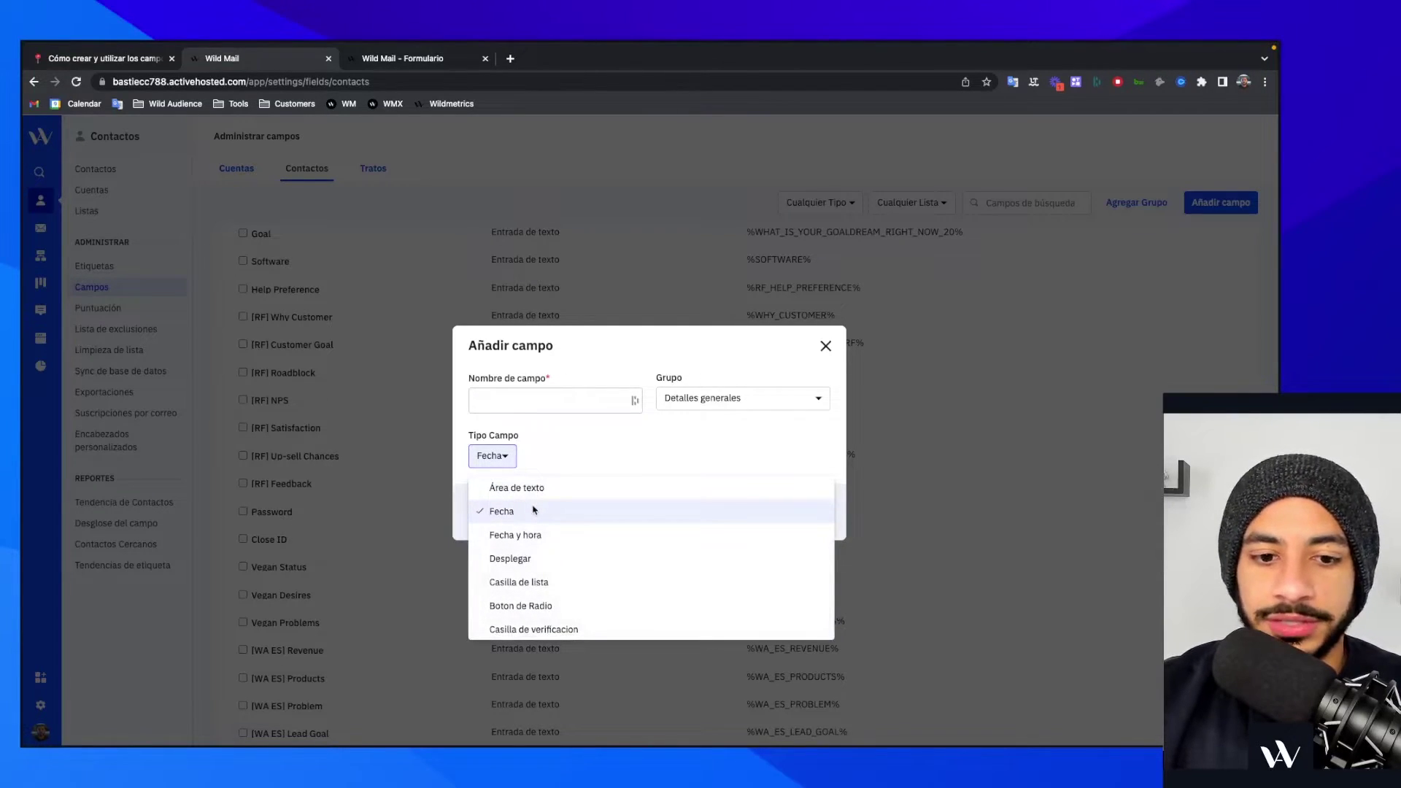
click(102, 58)
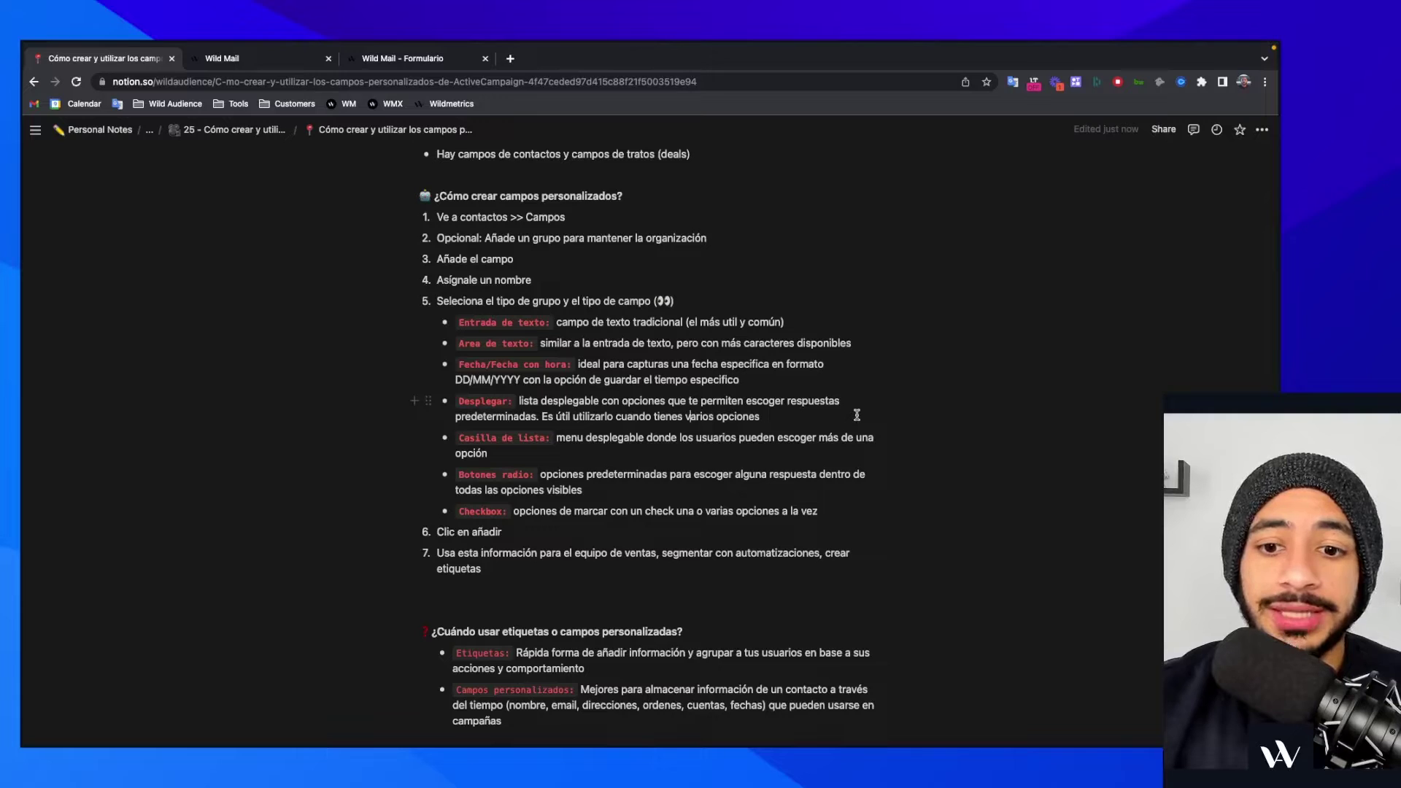
- In the subscription form editor, try the first three Deal Owner choices one after another
click(422, 59)
right_click(801, 419)
key(Escape)
click(665, 466)
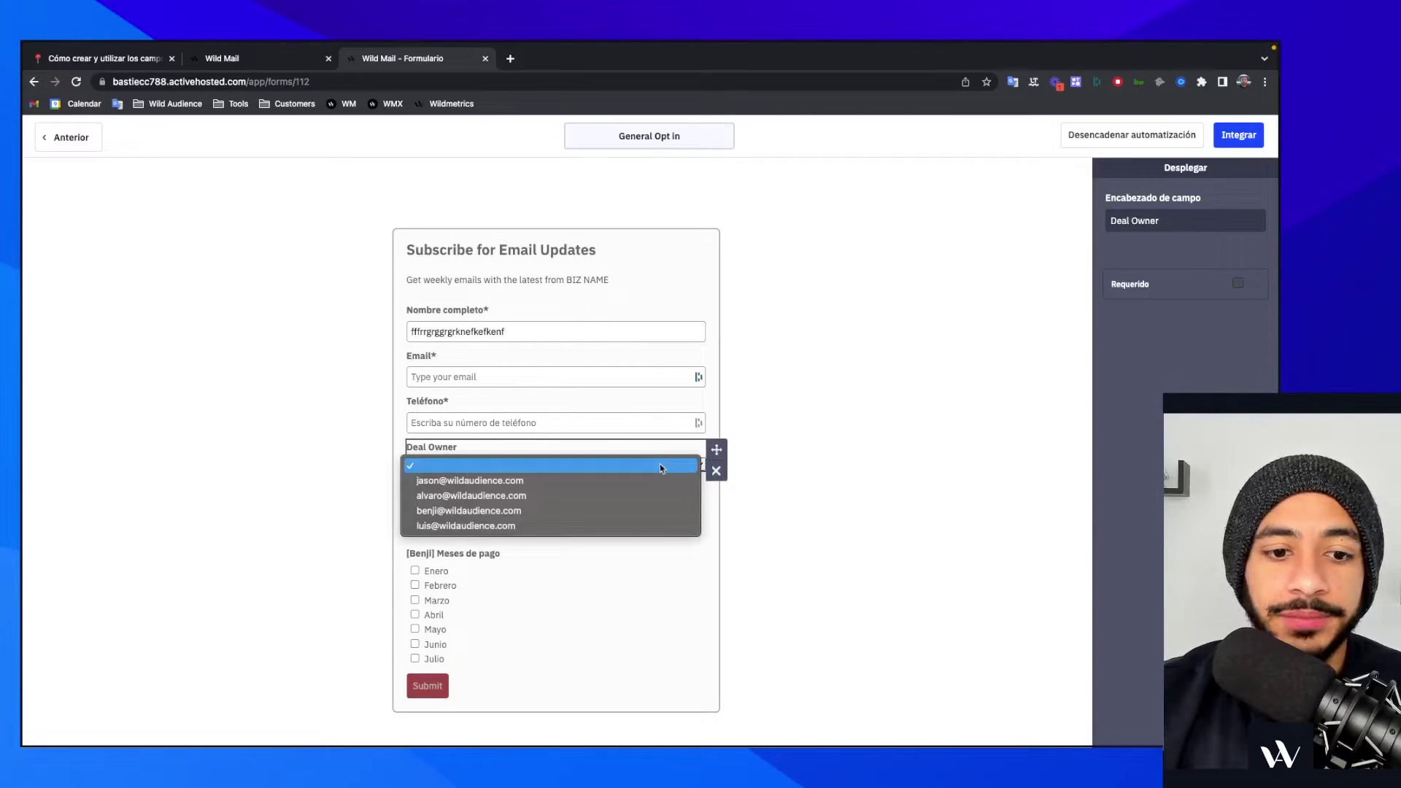
click(616, 482)
click(617, 468)
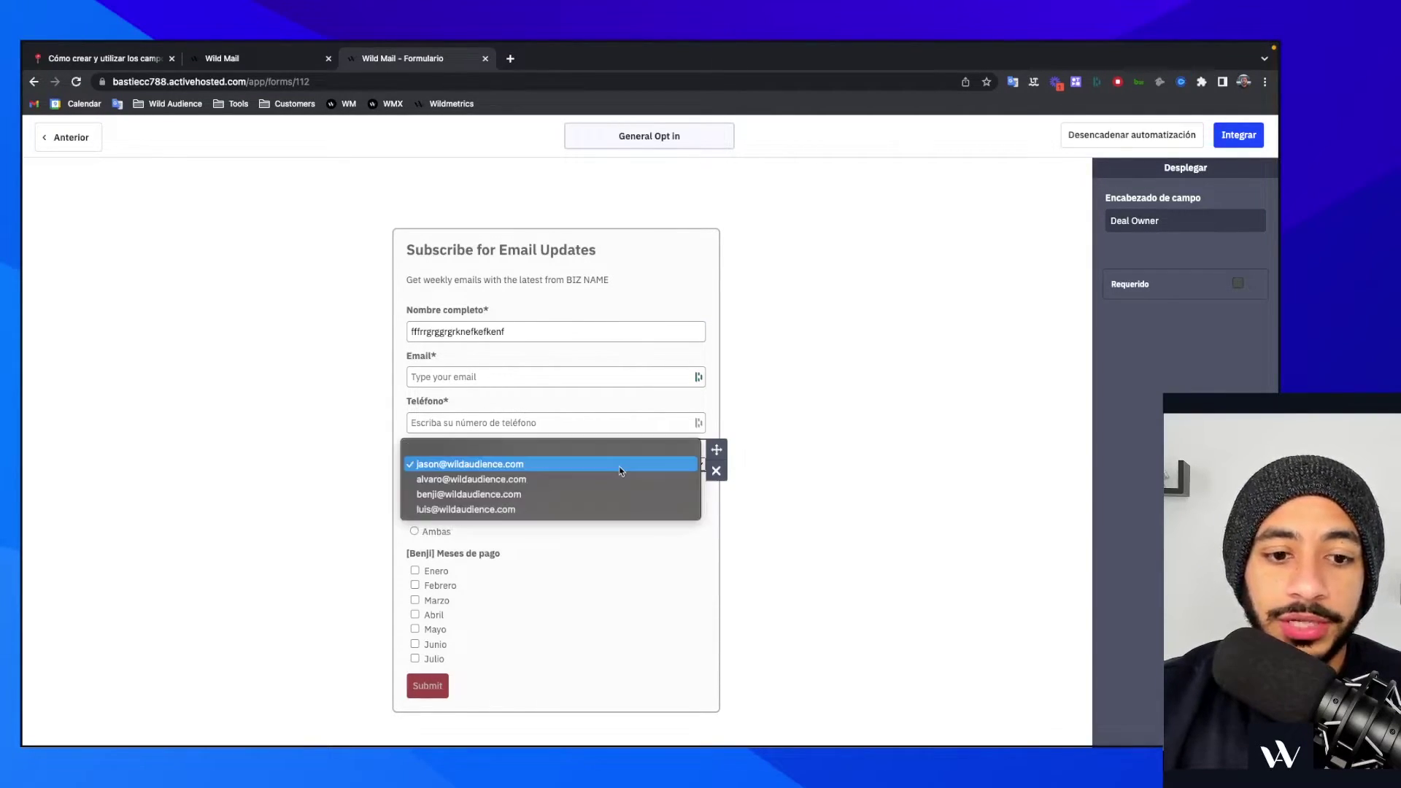
click(615, 482)
click(611, 465)
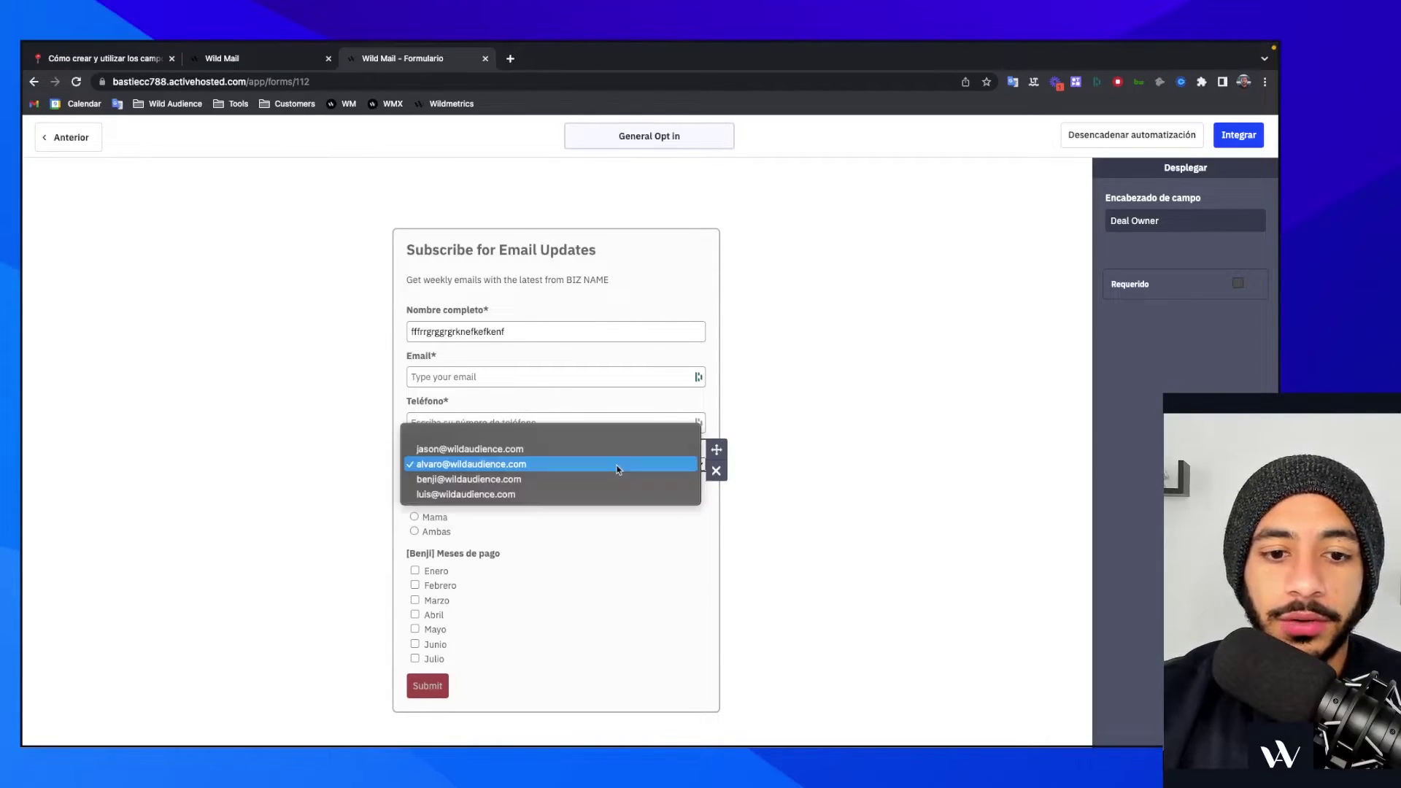
click(606, 483)
- Try the fourth Deal Owner, switch back to the third, then return to the Notion notes
click(615, 469)
click(604, 481)
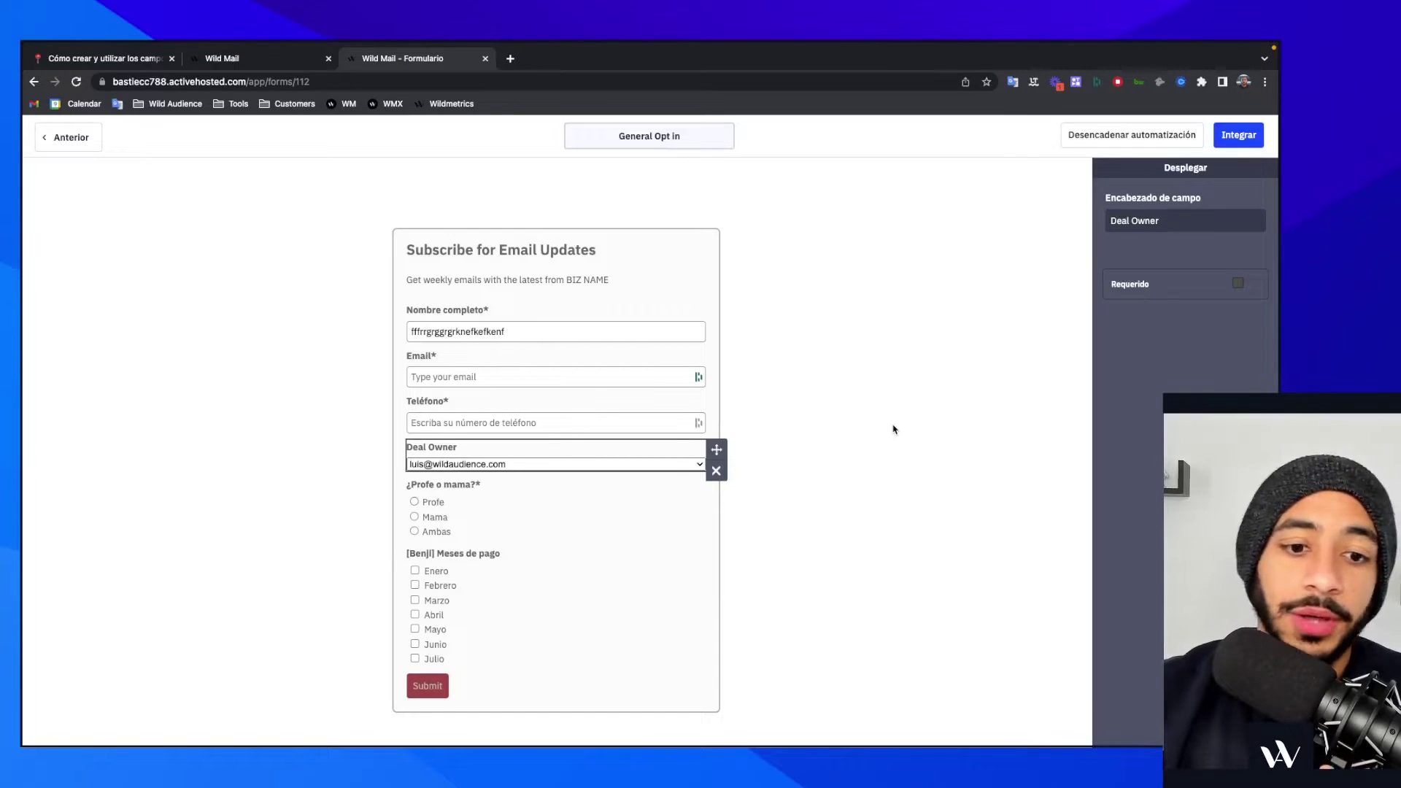
click(670, 467)
click(656, 451)
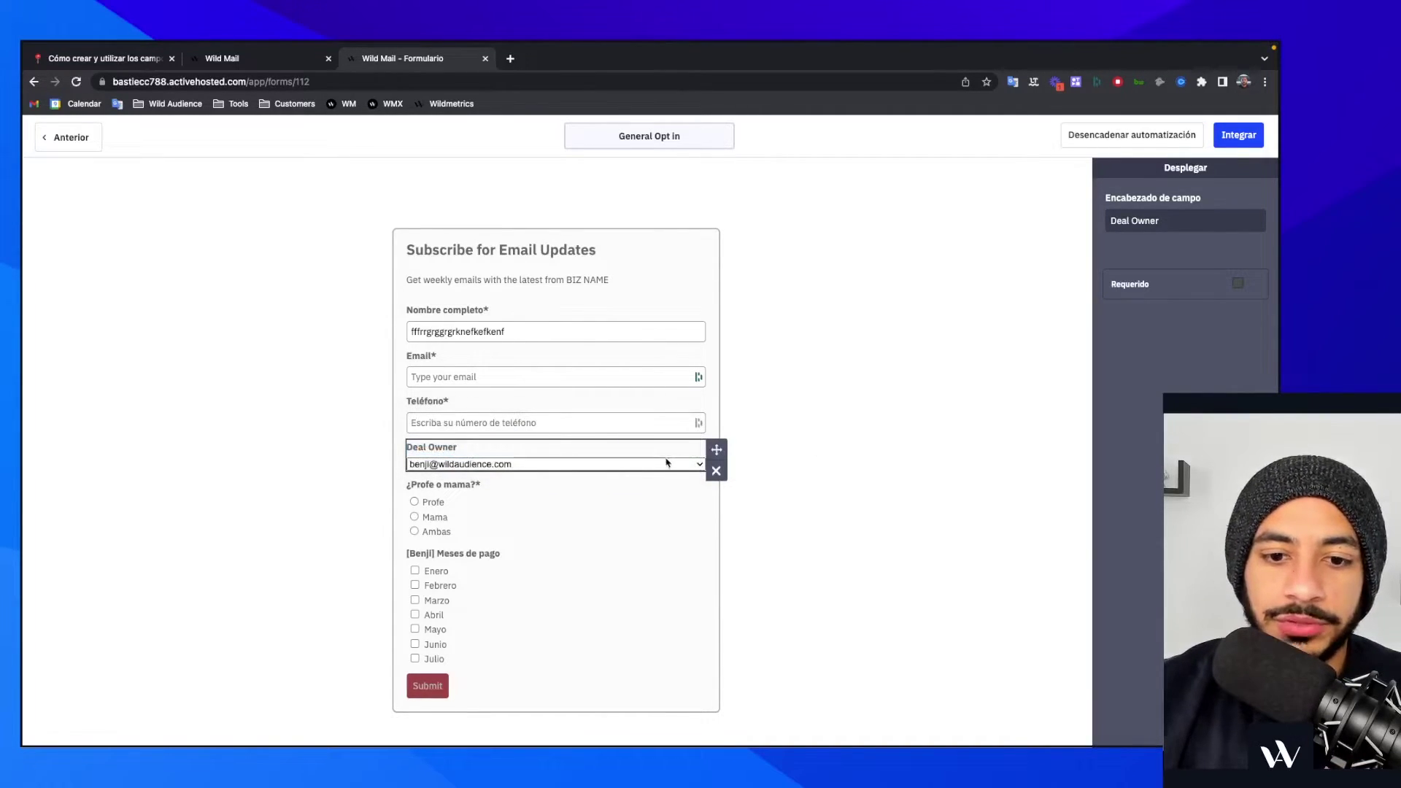
click(667, 464)
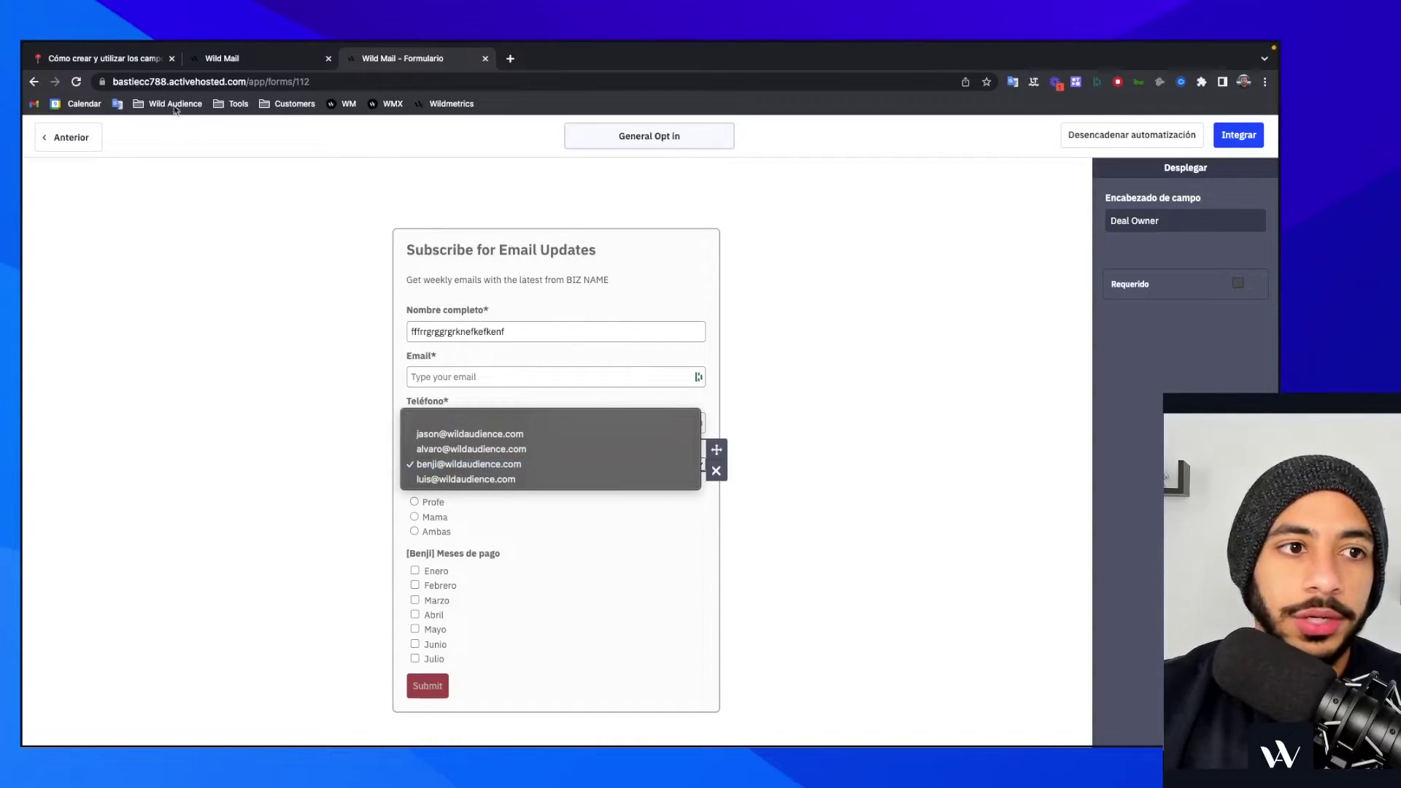
click(464, 281)
click(126, 63)
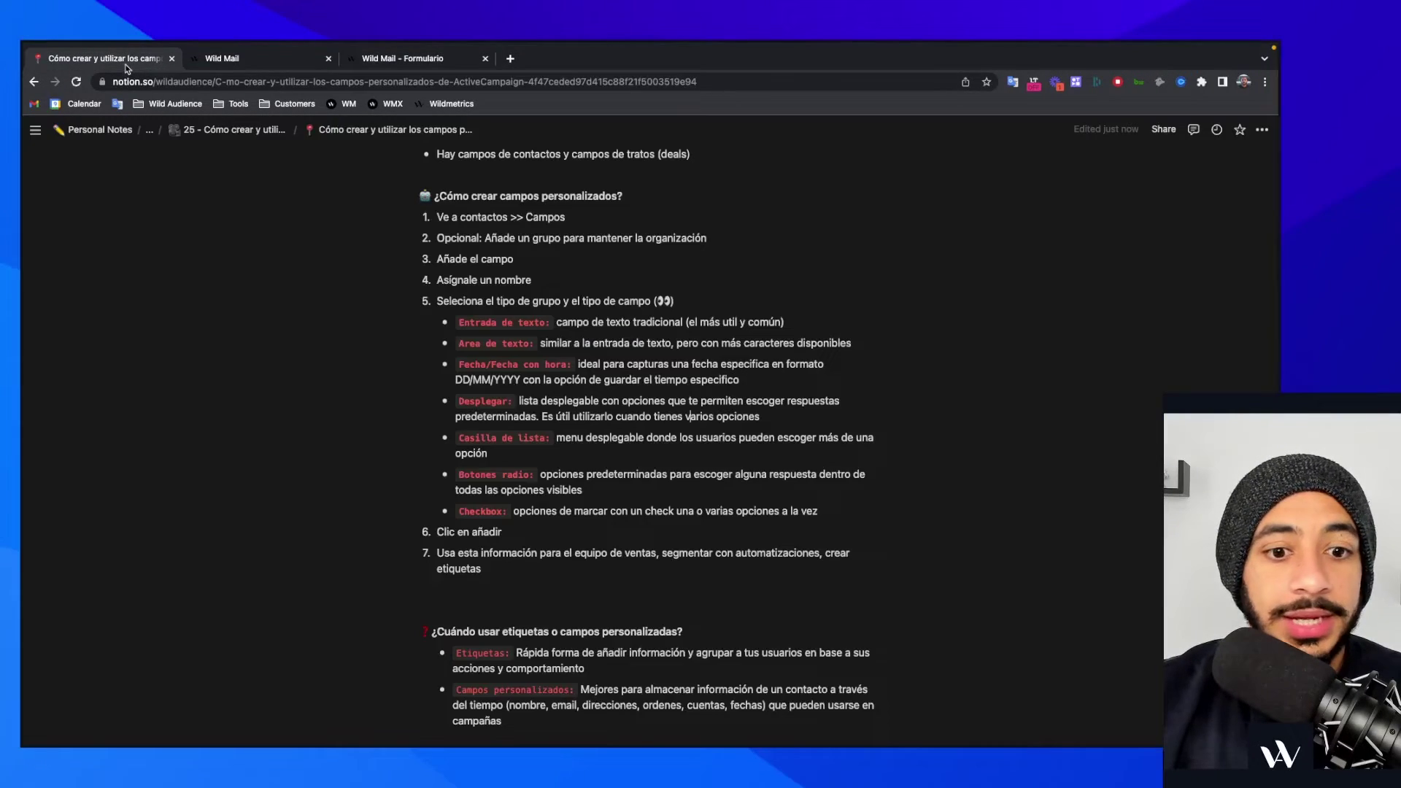
scroll(848, 460, down, 1)
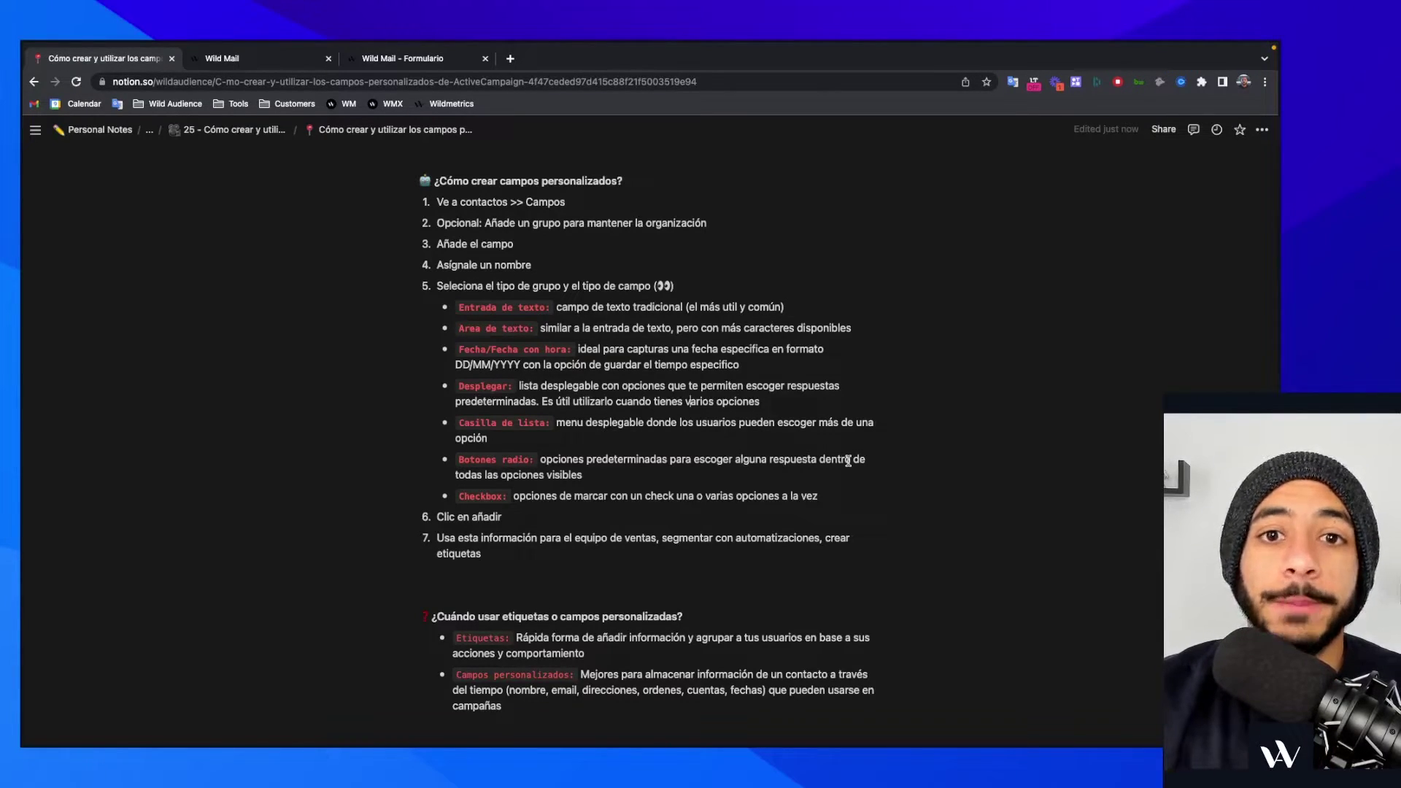
- Paste a multiple-choice hint into the Deal Owner heading, check its choices, then return to Notion
click(438, 59)
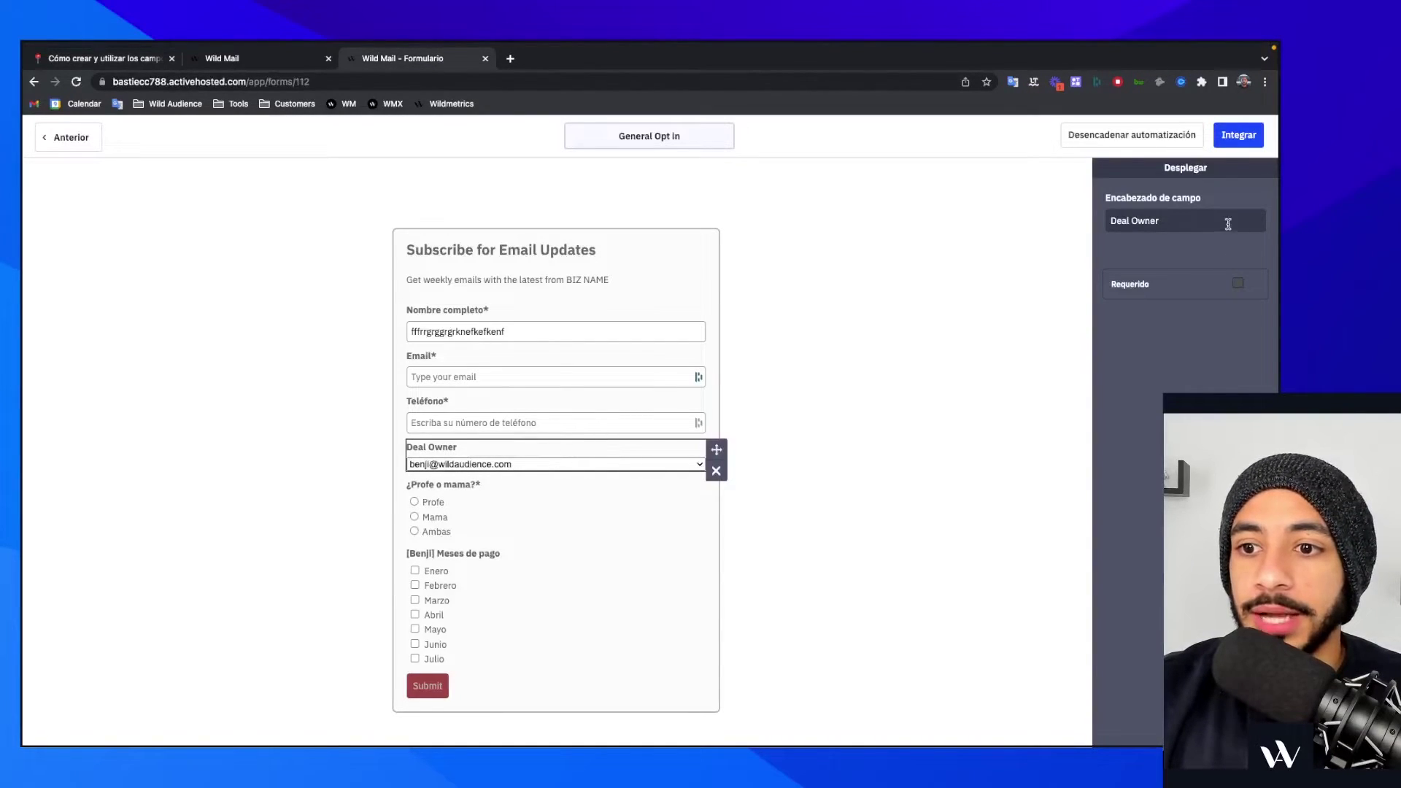
text(puedes escoger varias opciones))
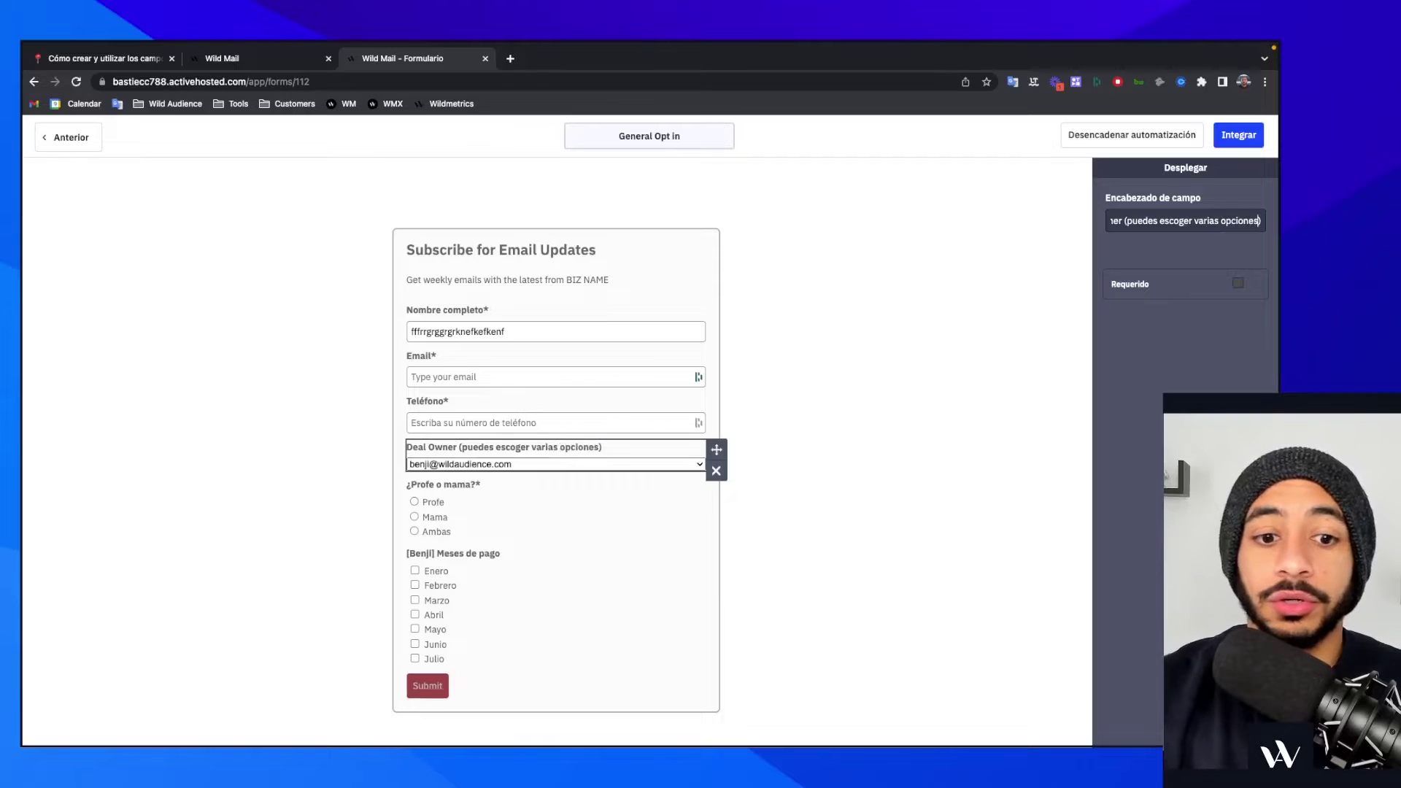
click(552, 465)
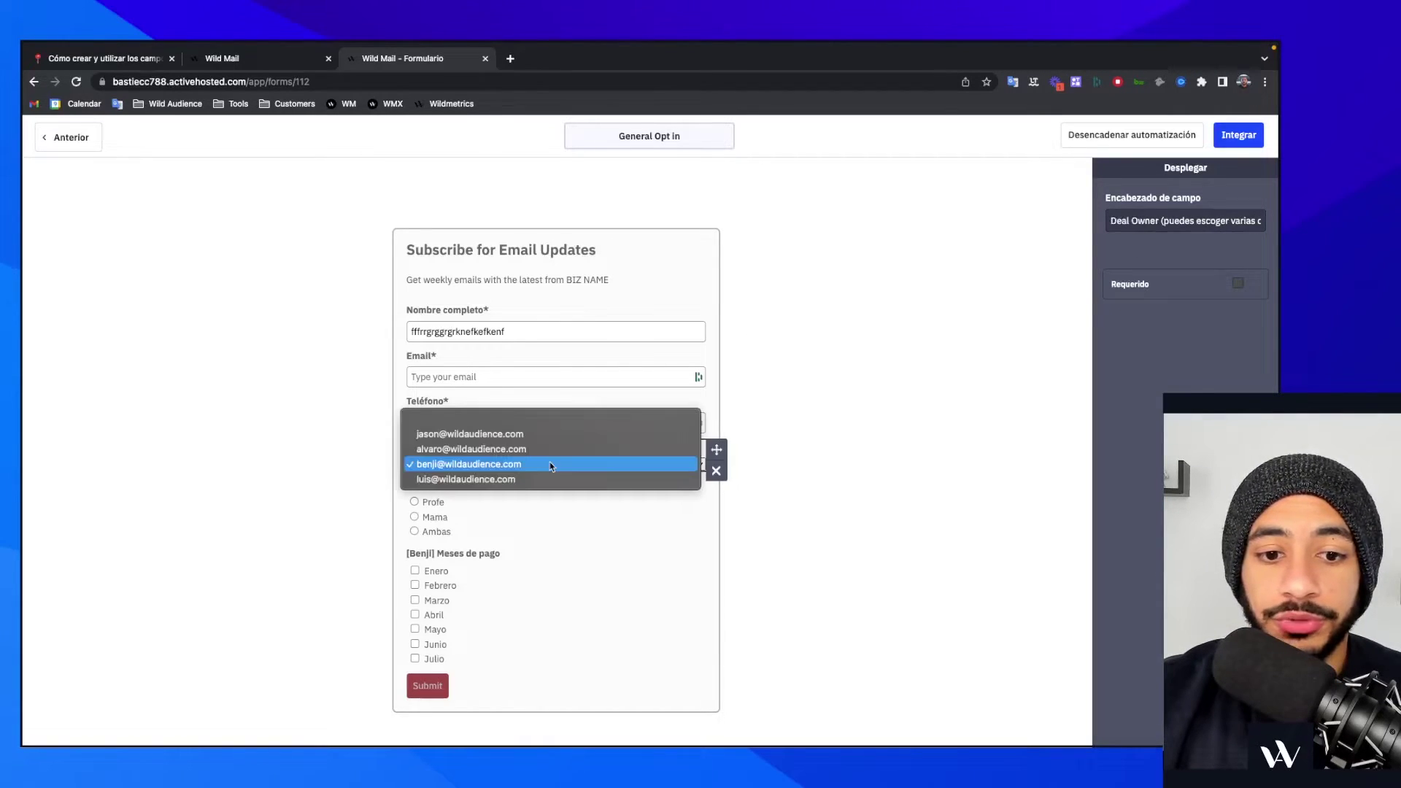
click(554, 463)
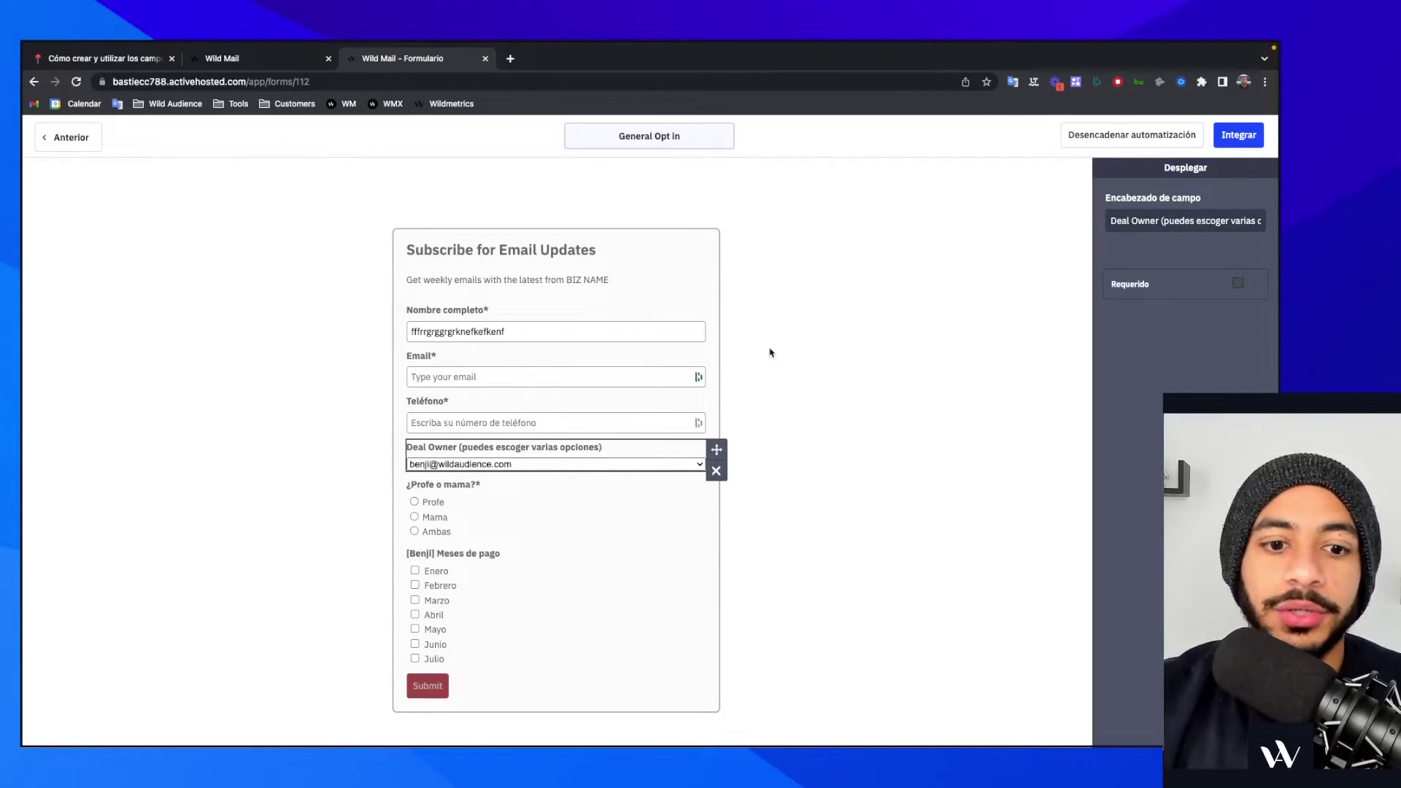
click(105, 58)
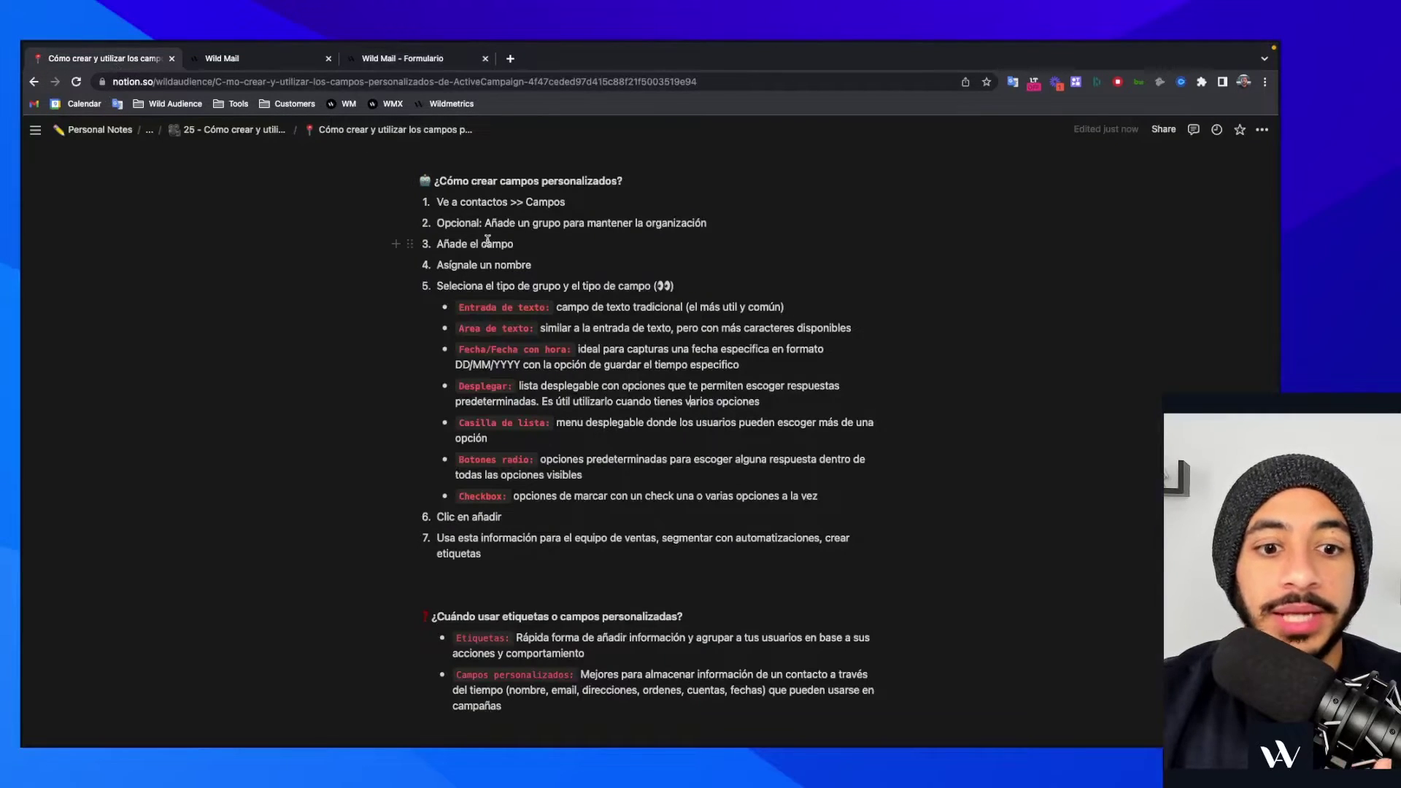
- Test the Profe and Mama radios in ¿Profe o mama?, check Notion, then return to Añadir campo
click(278, 59)
click(367, 57)
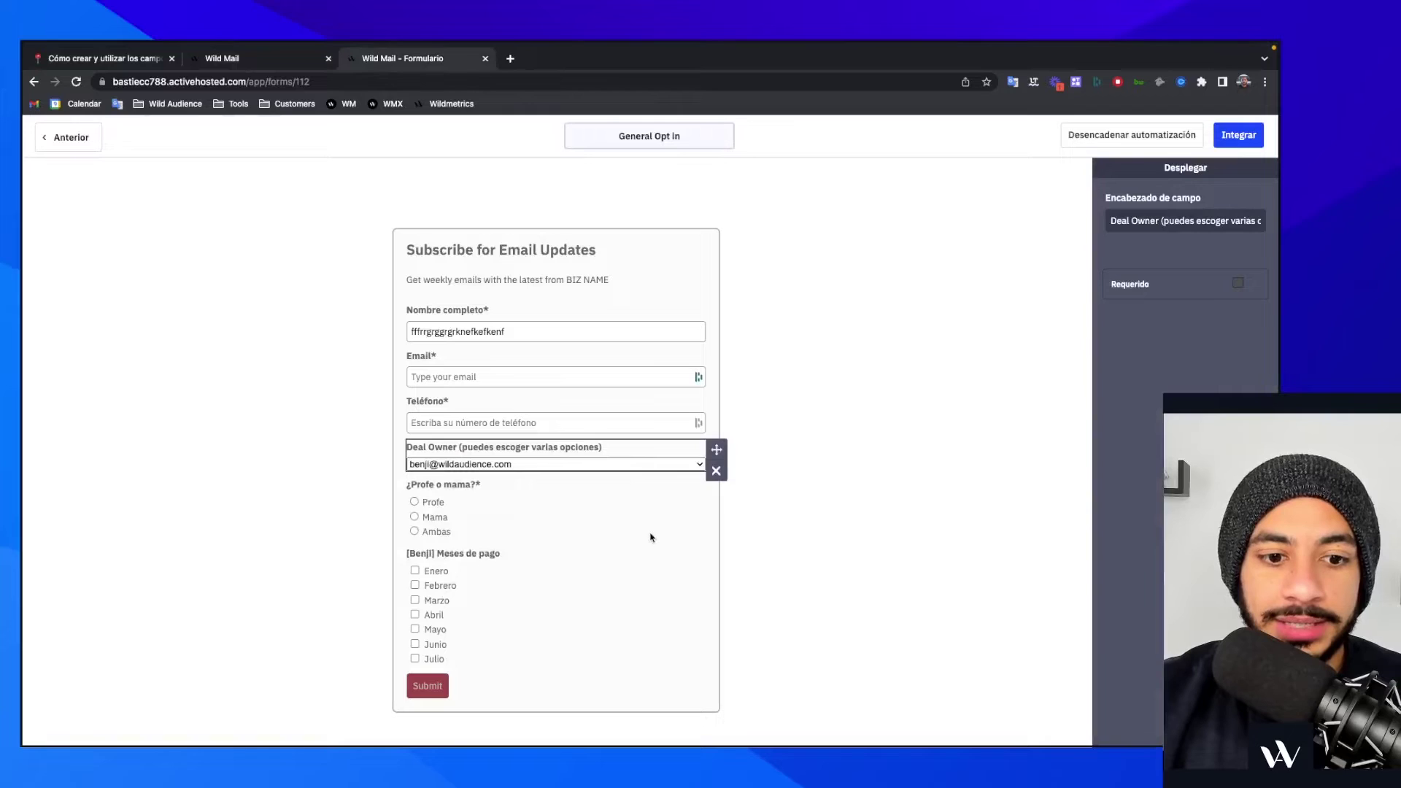
click(414, 503)
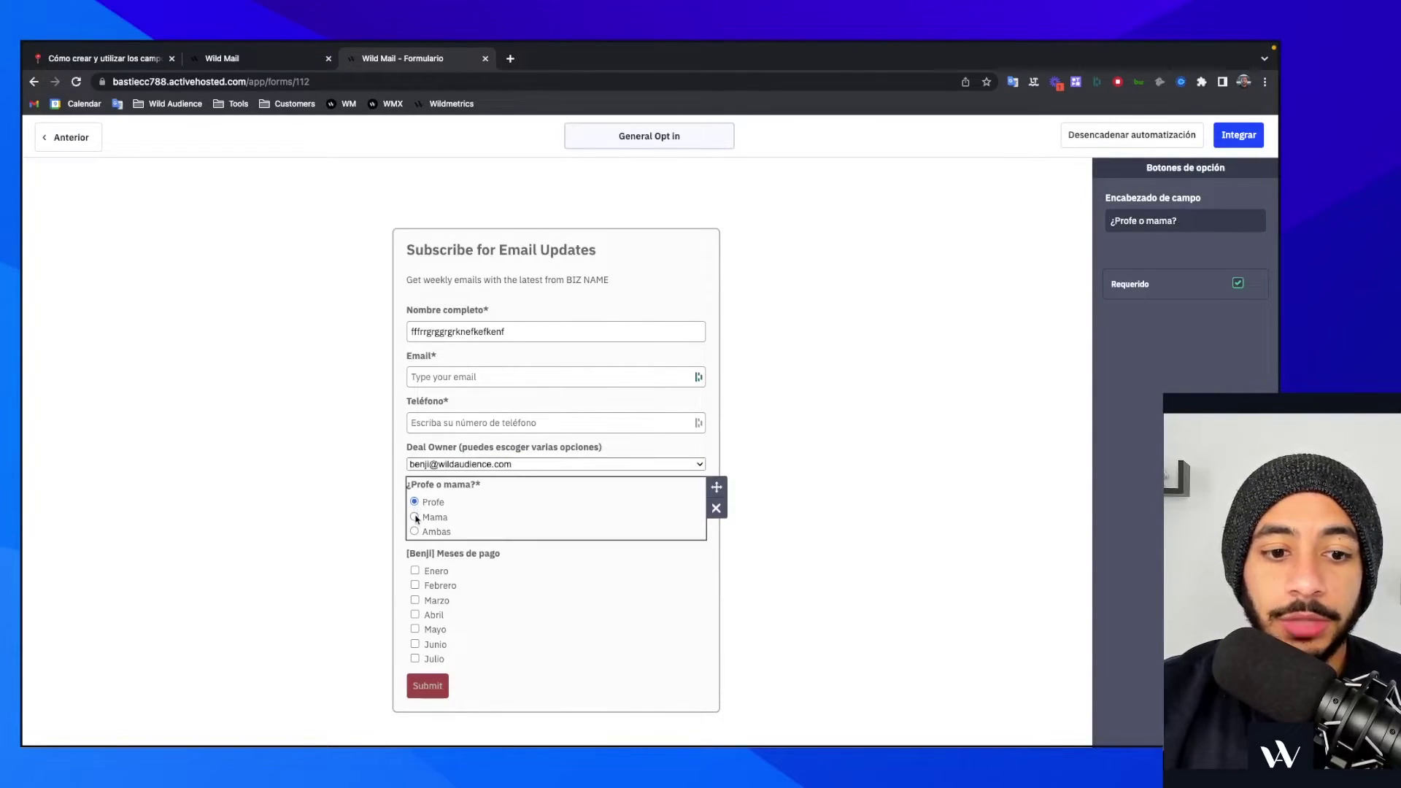
click(415, 517)
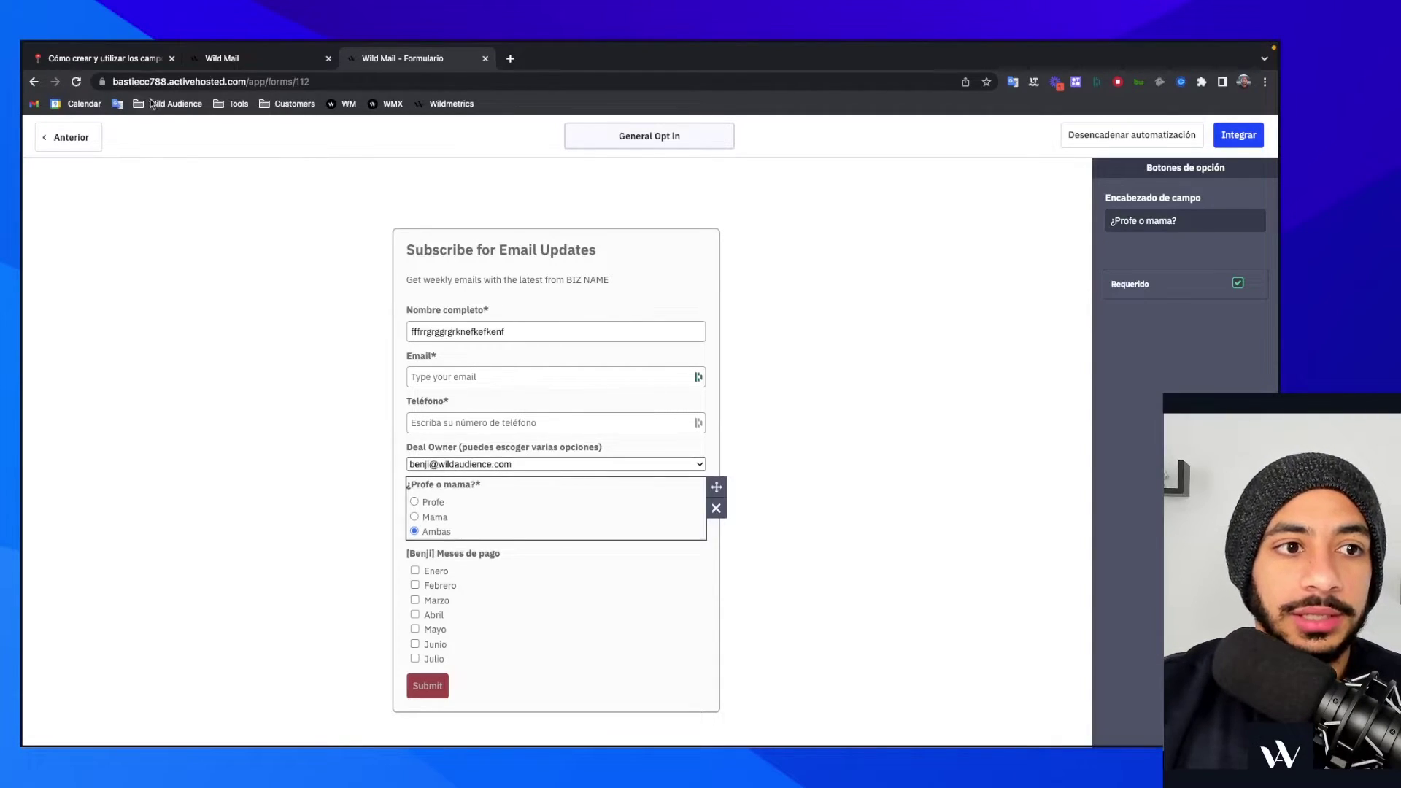
click(149, 63)
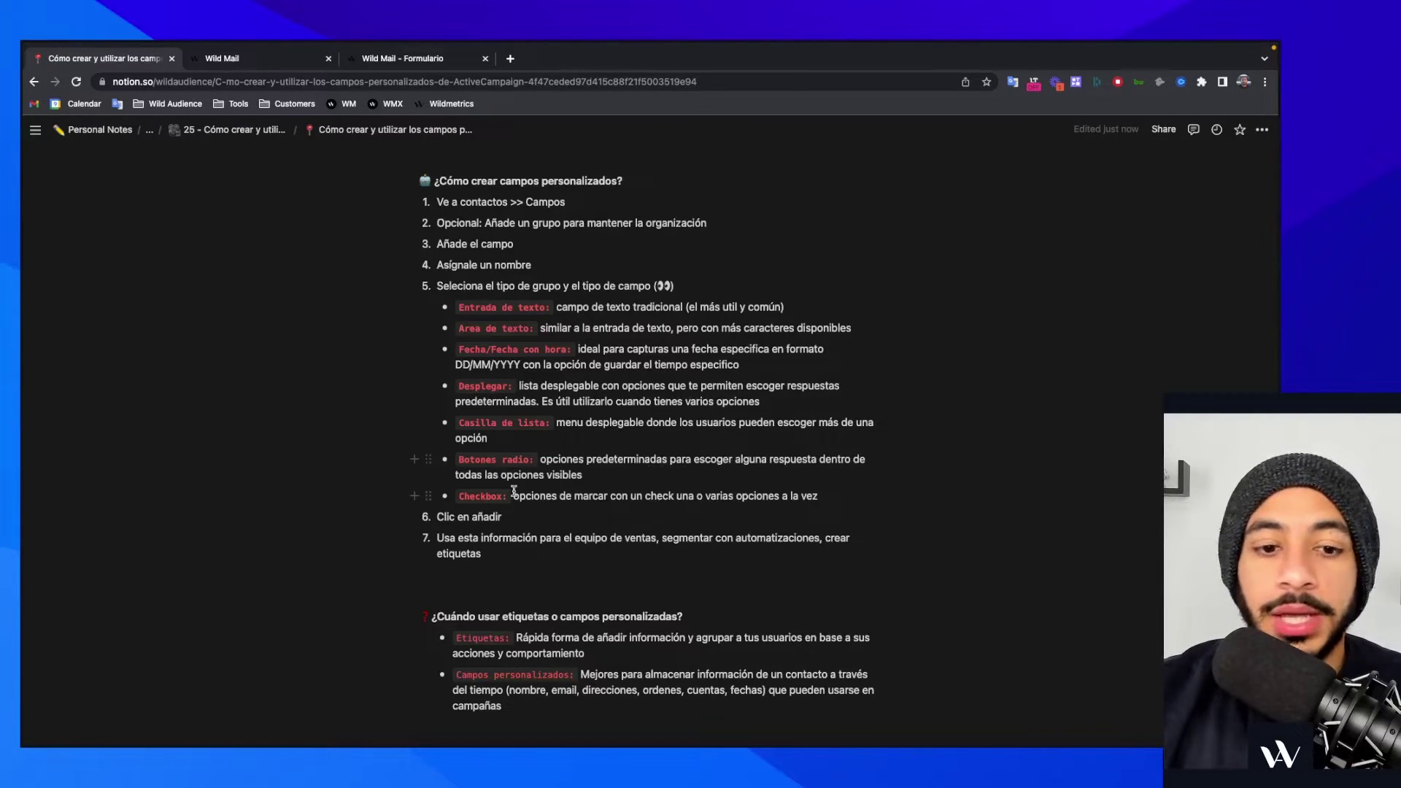
click(310, 61)
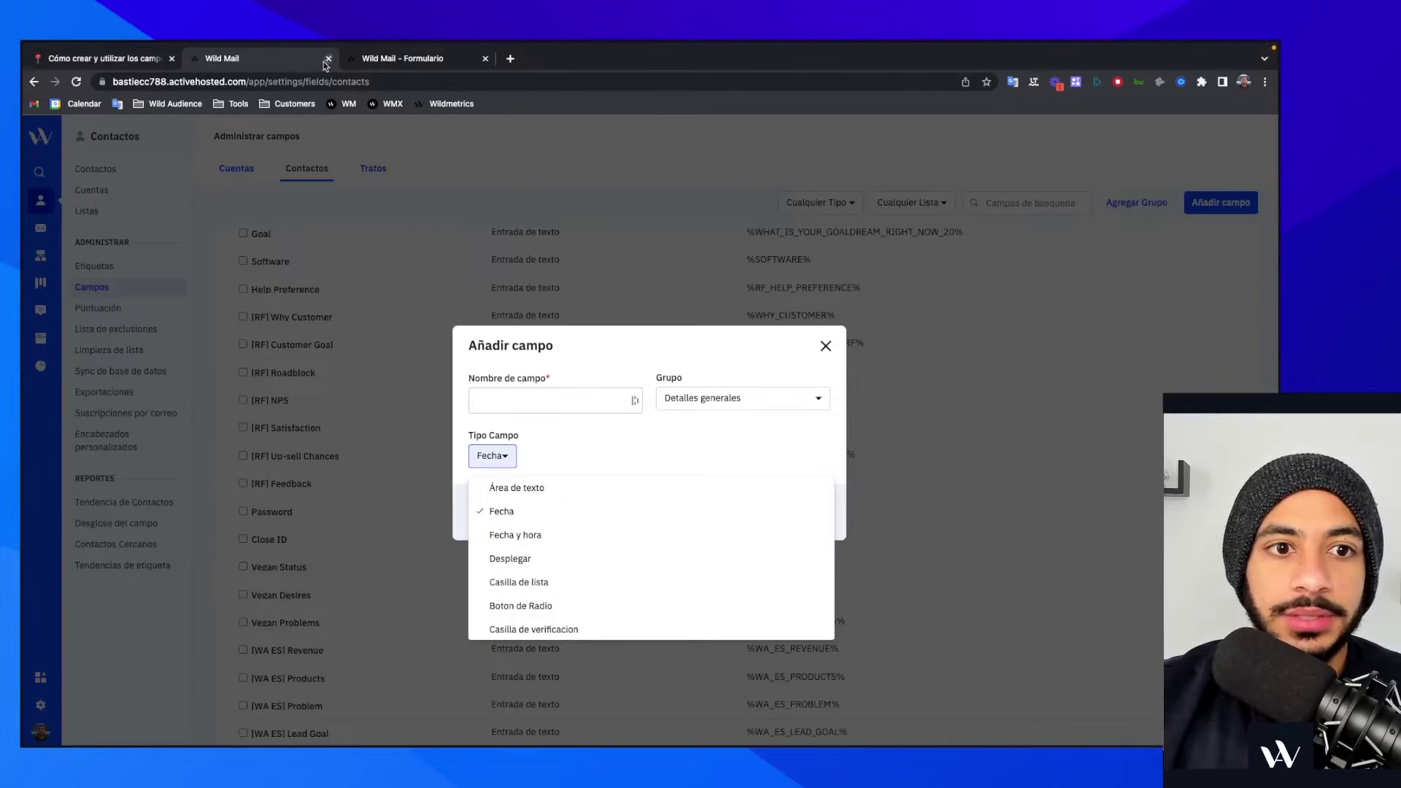
- Test the Meses de pago checkboxes, ticking Enero and Marzo and unticking Febrero
click(385, 66)
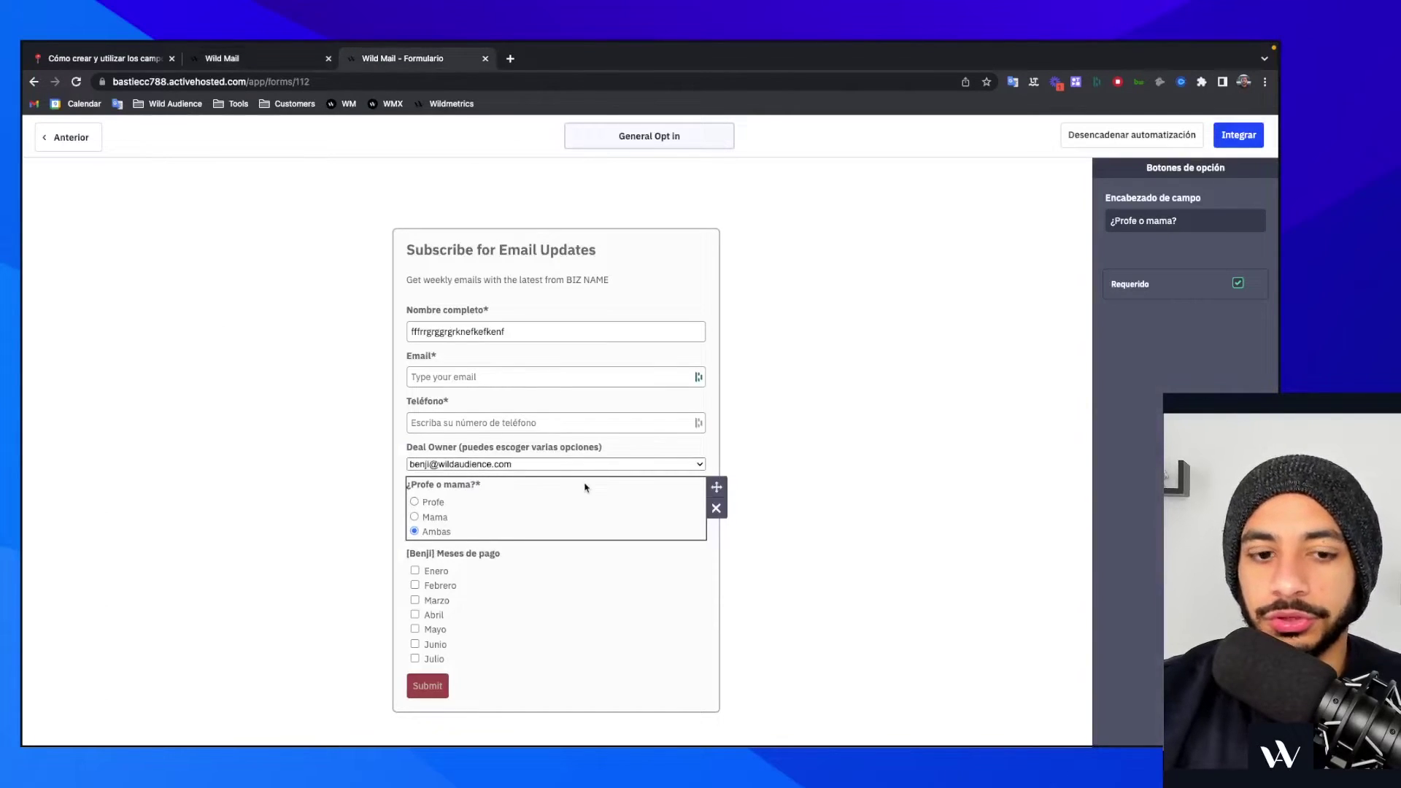
click(415, 572)
click(415, 585)
click(415, 600)
click(415, 585)
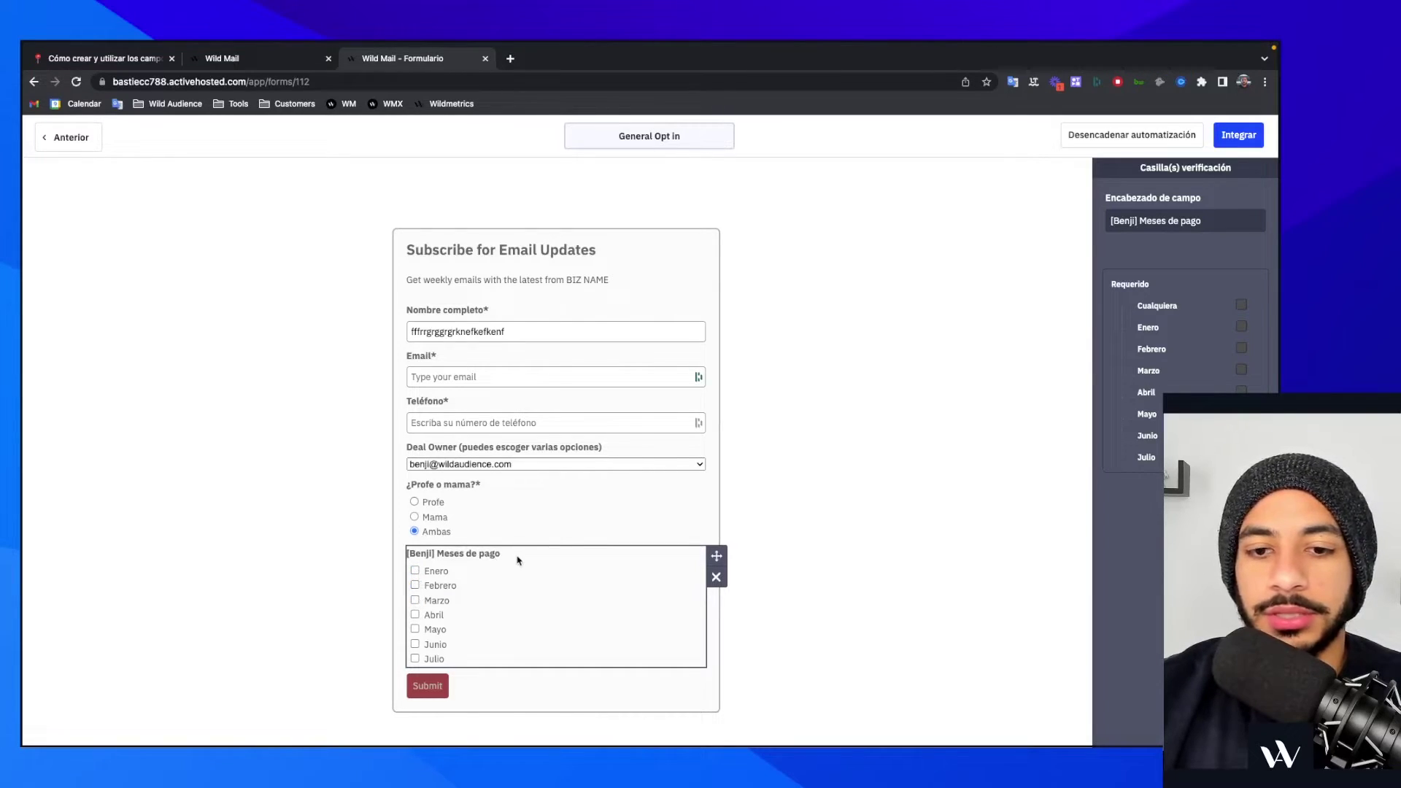
- Append '(escoger varias opciones)' to the Meses de pago heading, make it required, then return to Notion
click(1242, 222)
text(())
key(Left)
text(escoger varias)
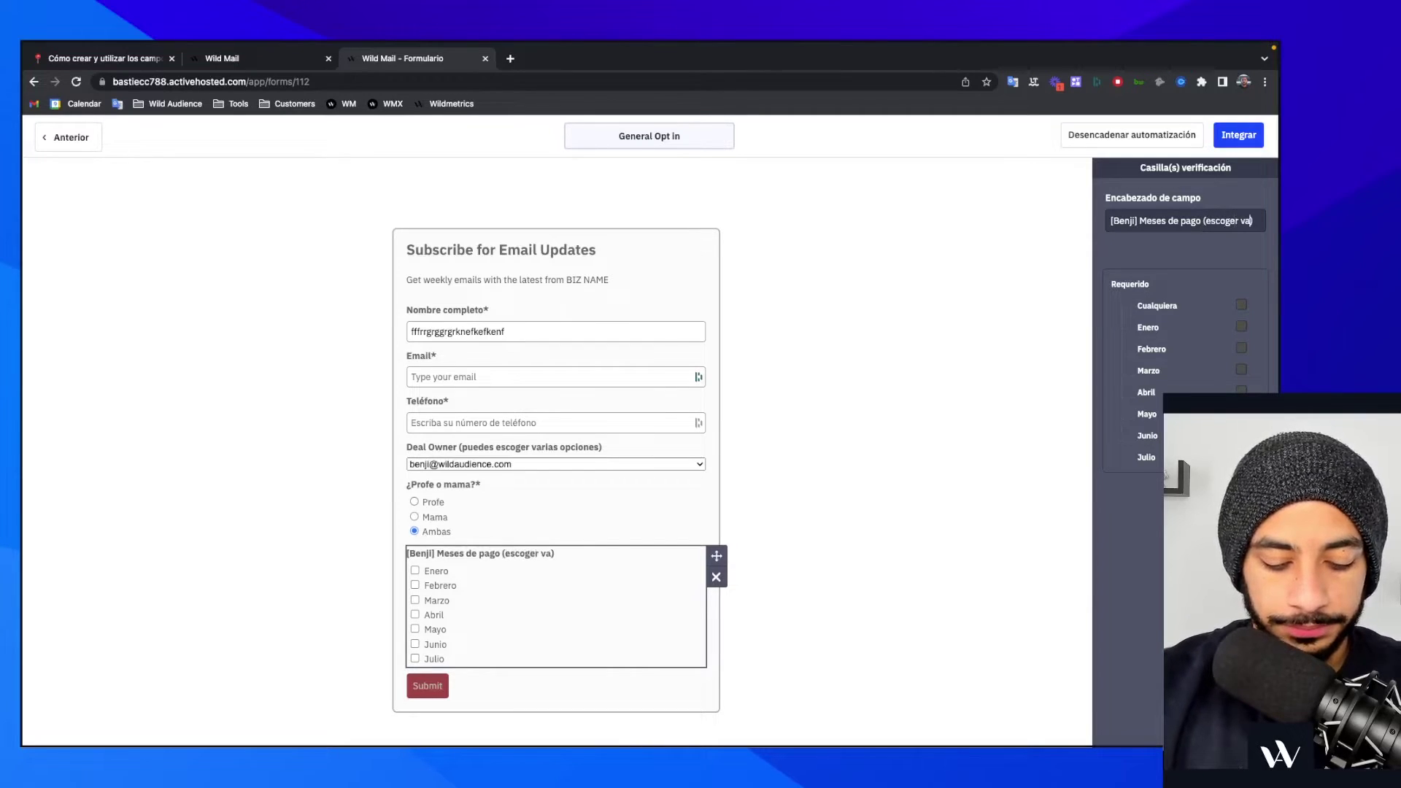
text( opcioens)
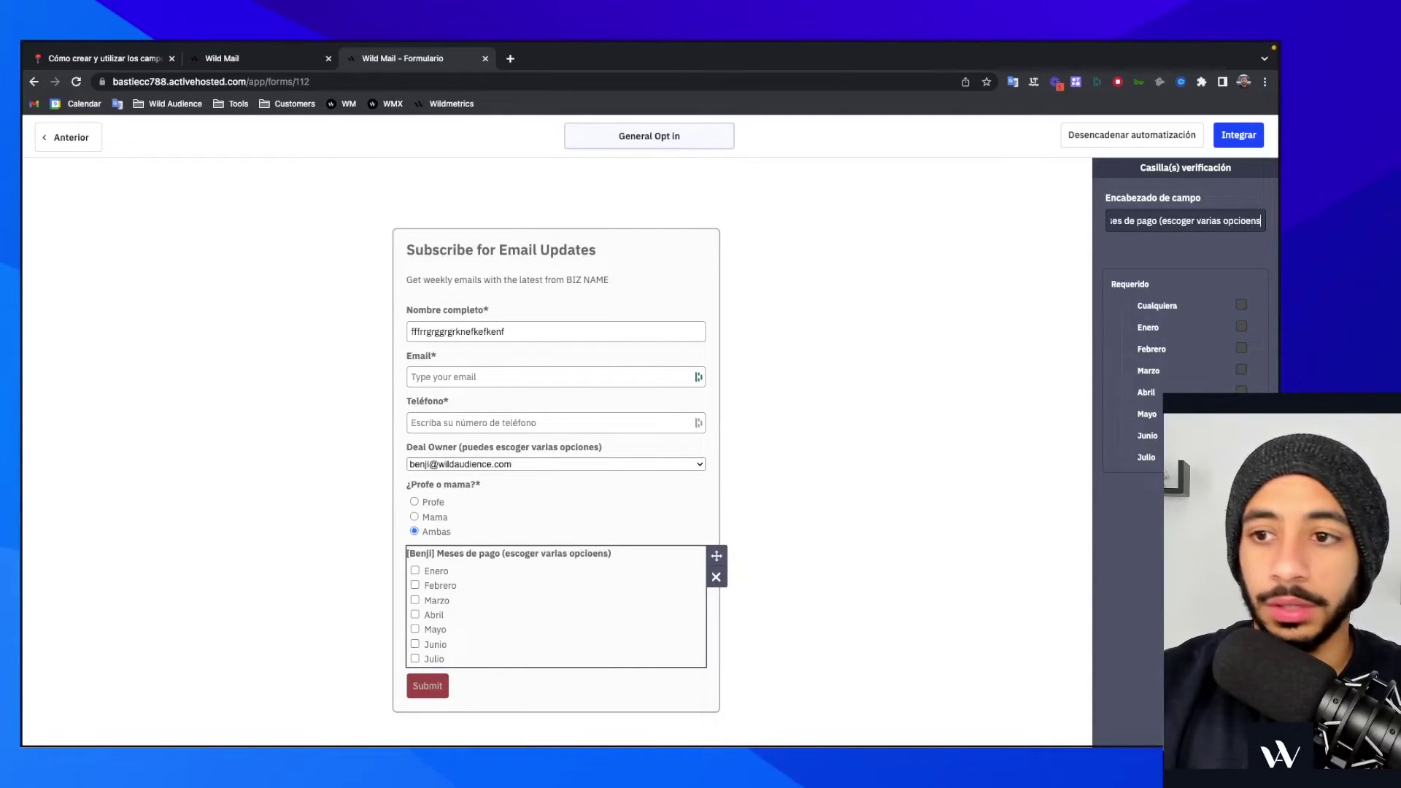
key(BackSpace)
key(BackSpace)
key(BackSpace)
text(nes)
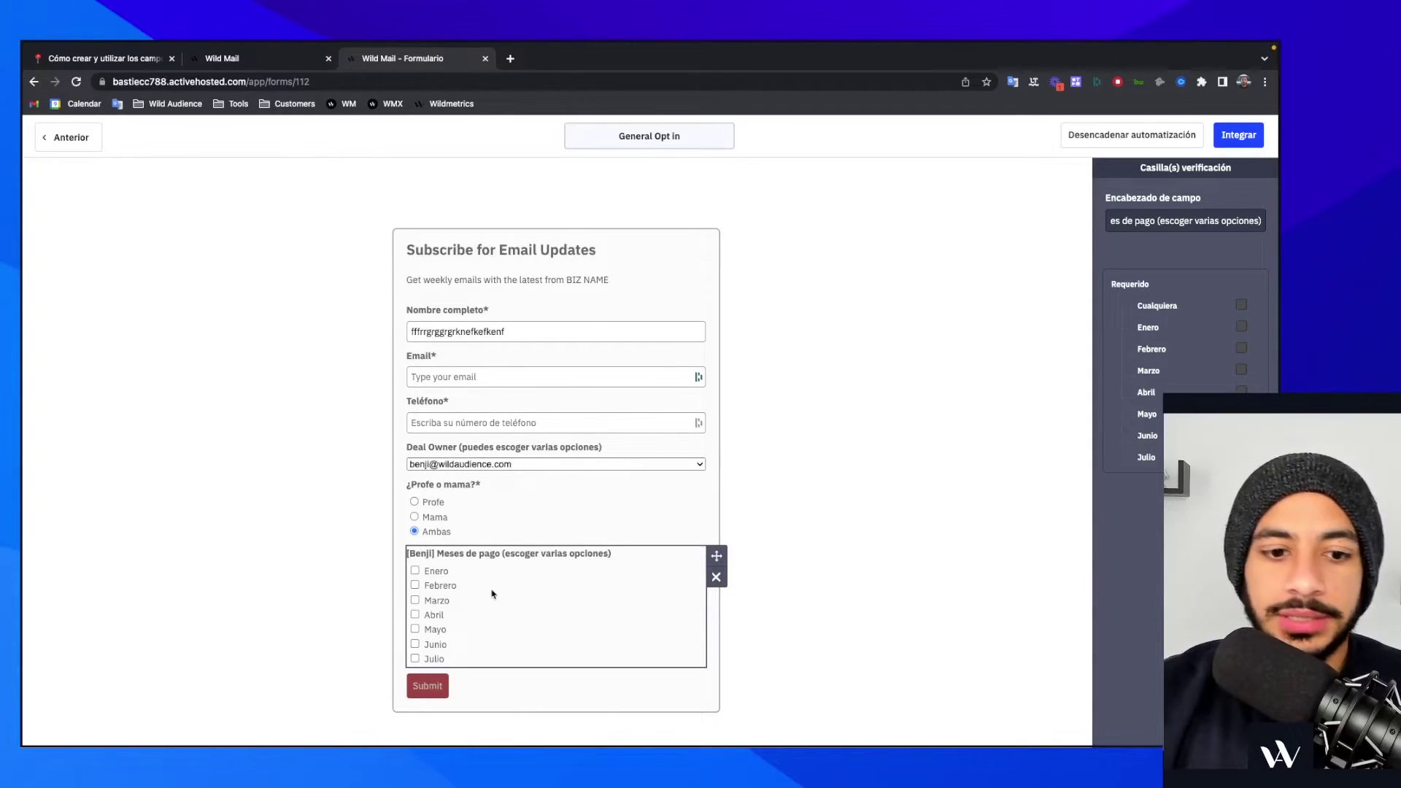
click(1242, 305)
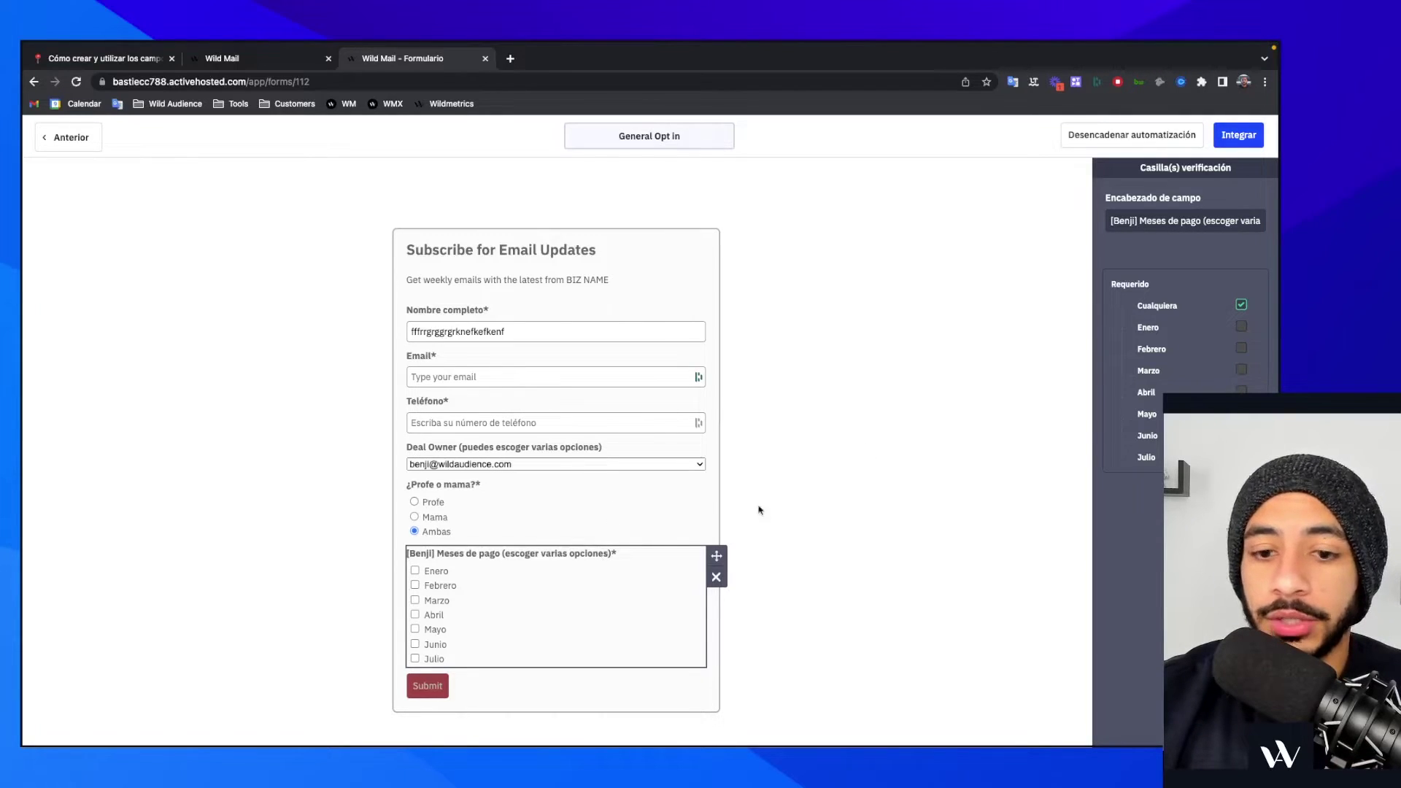
click(414, 600)
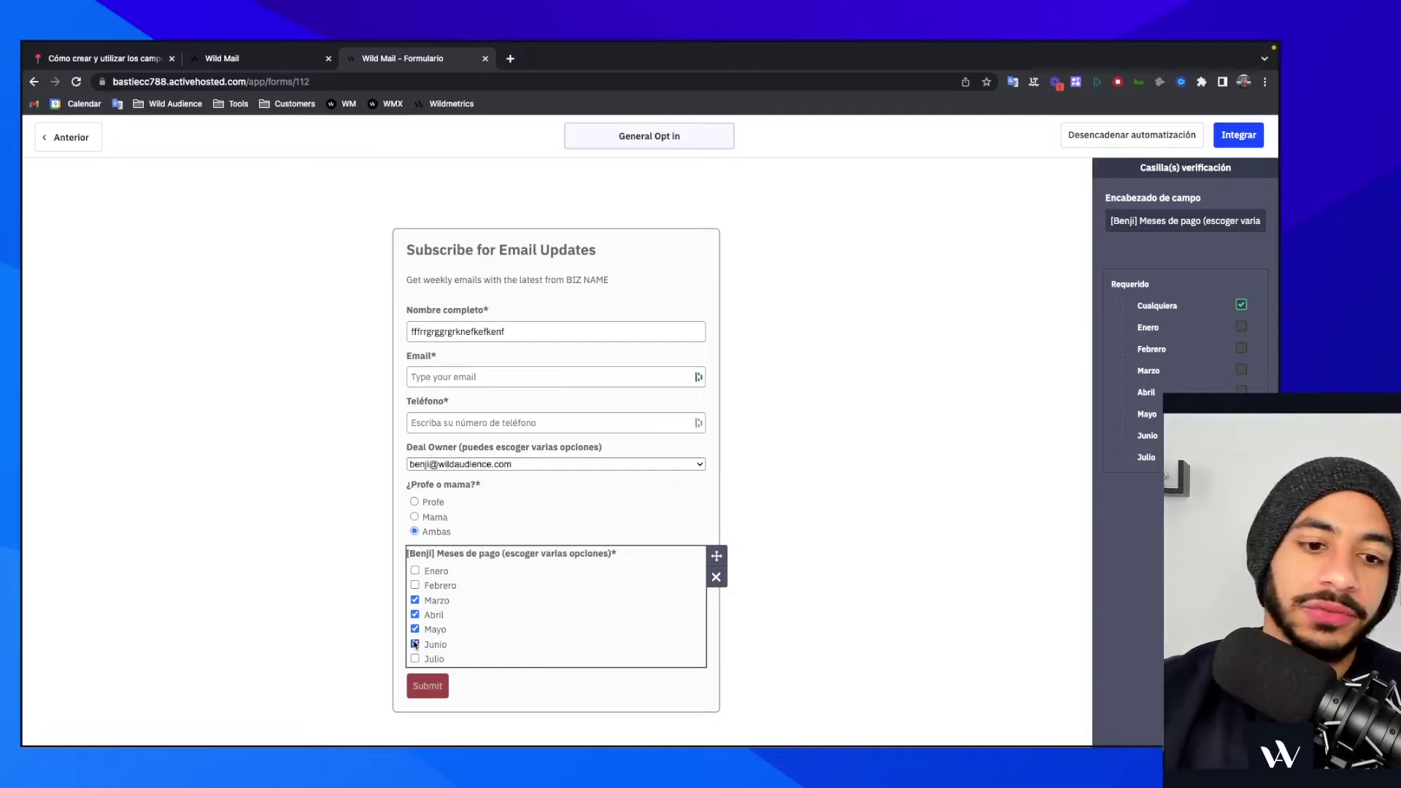
click(121, 58)
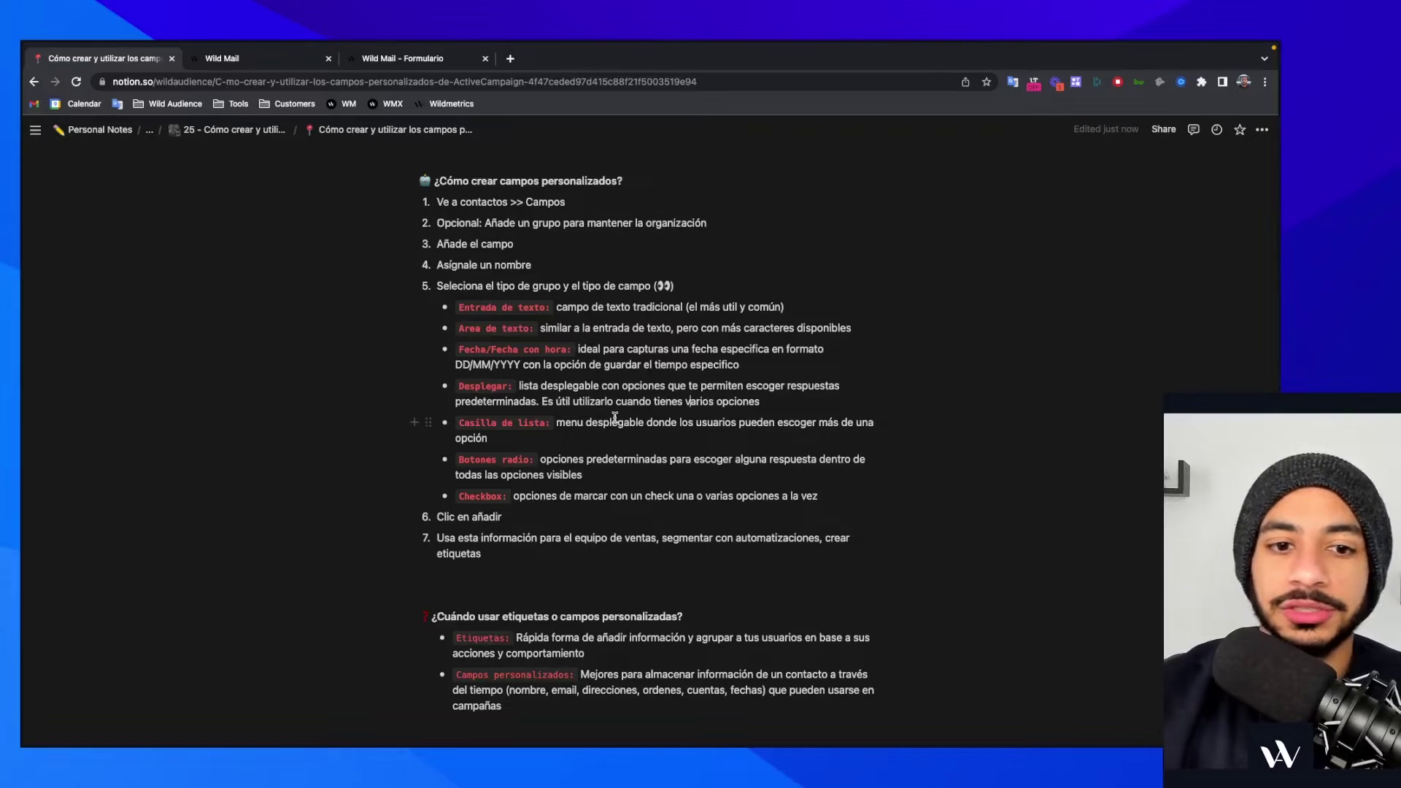
double_click(531, 307)
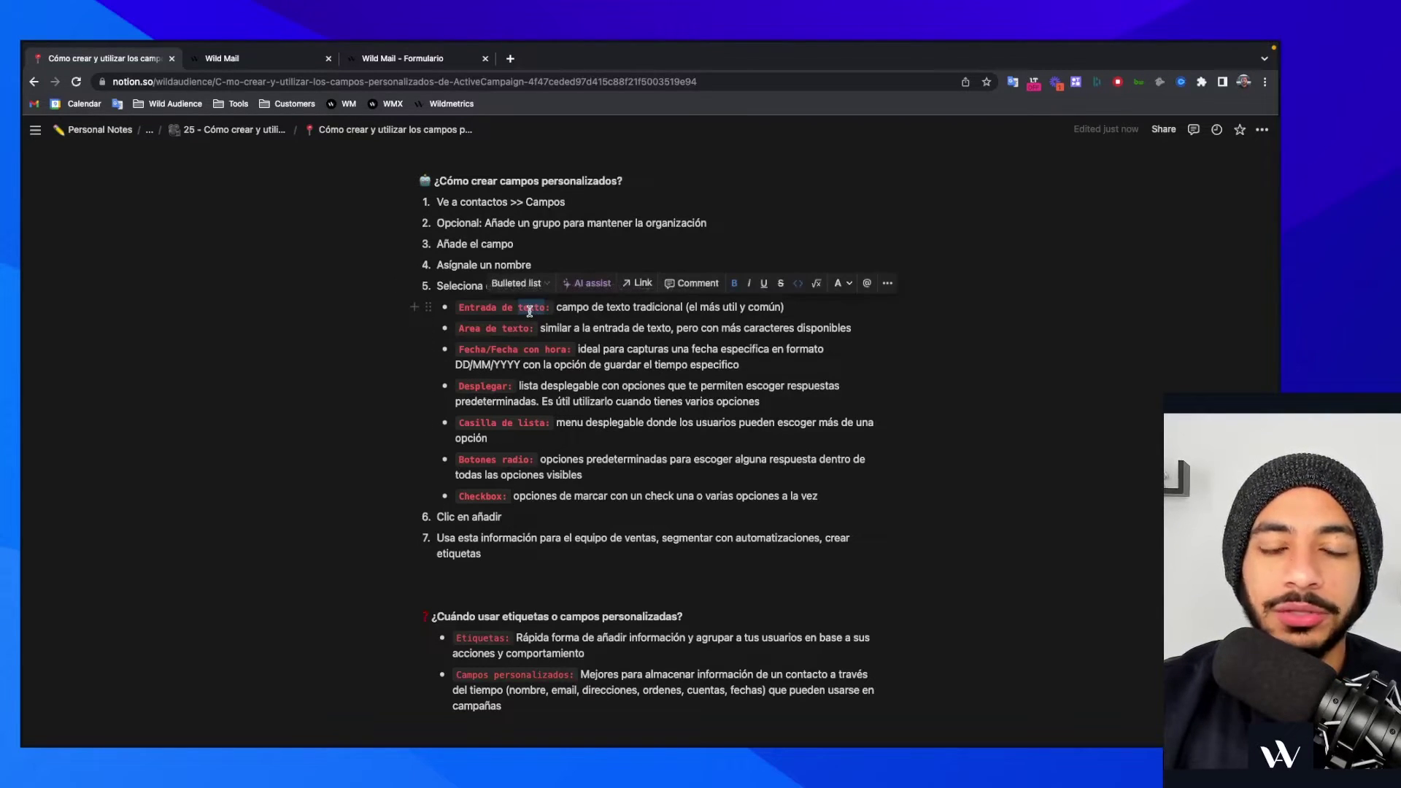
click(725, 438)
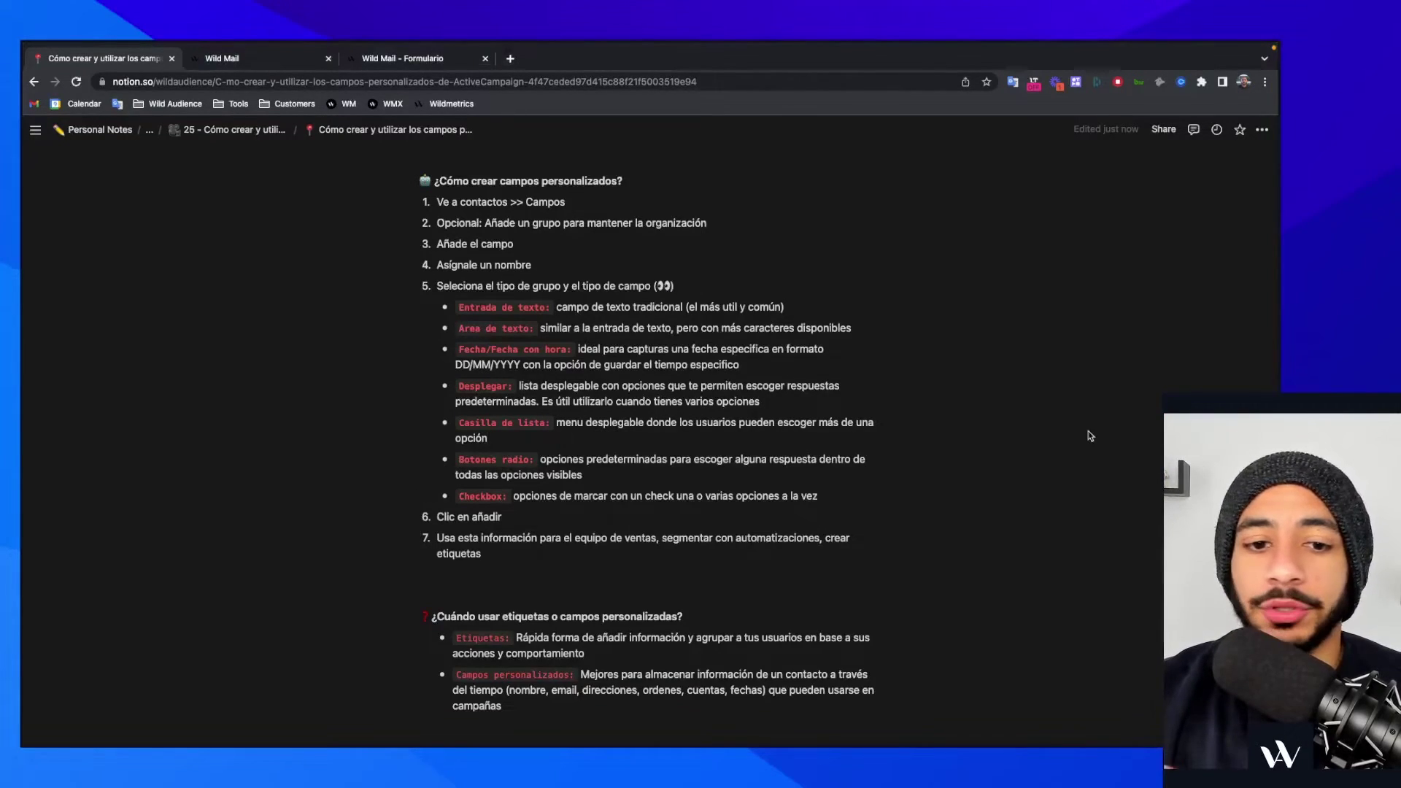
- Copy the form's link from Integrar > Enlaces and load the live form in a new tab
click(445, 59)
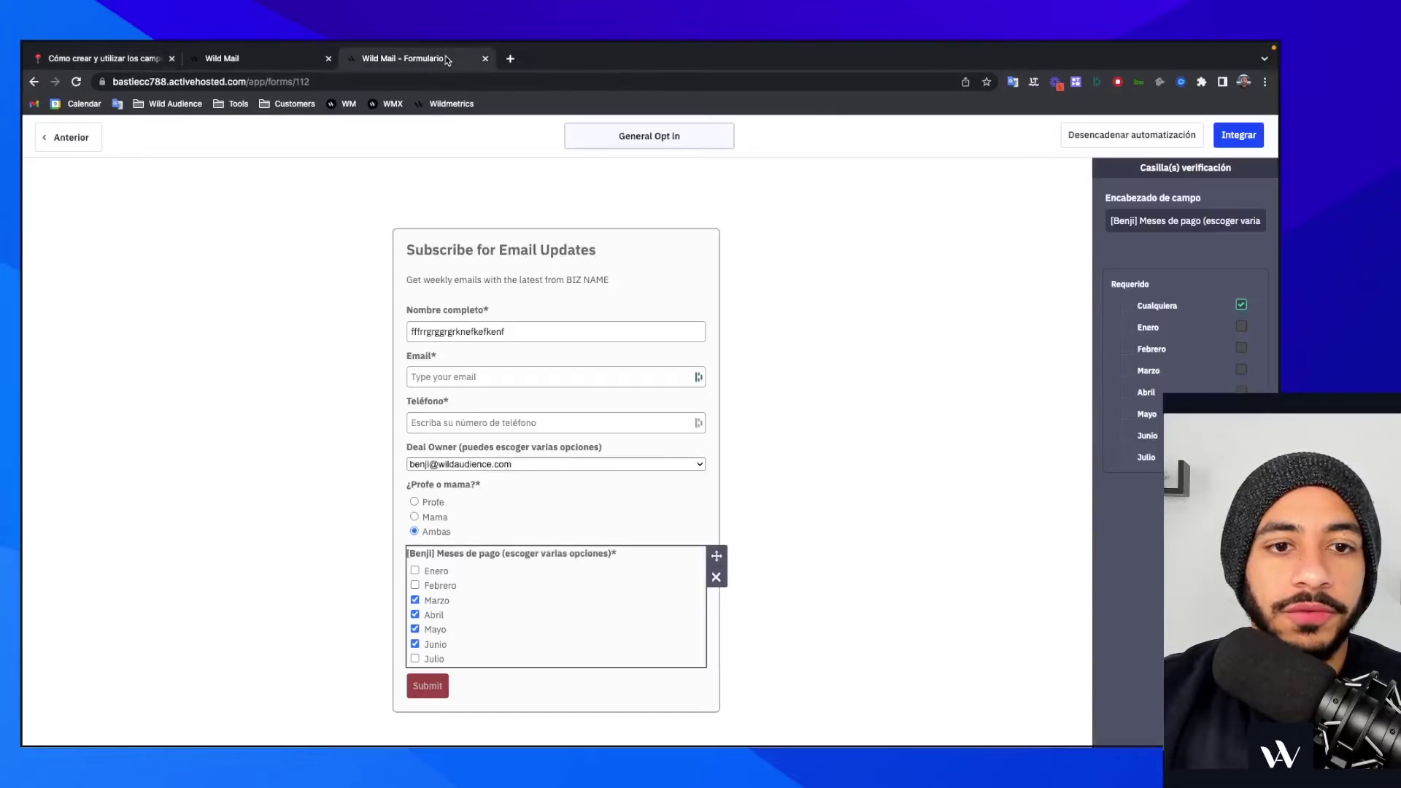
click(1245, 135)
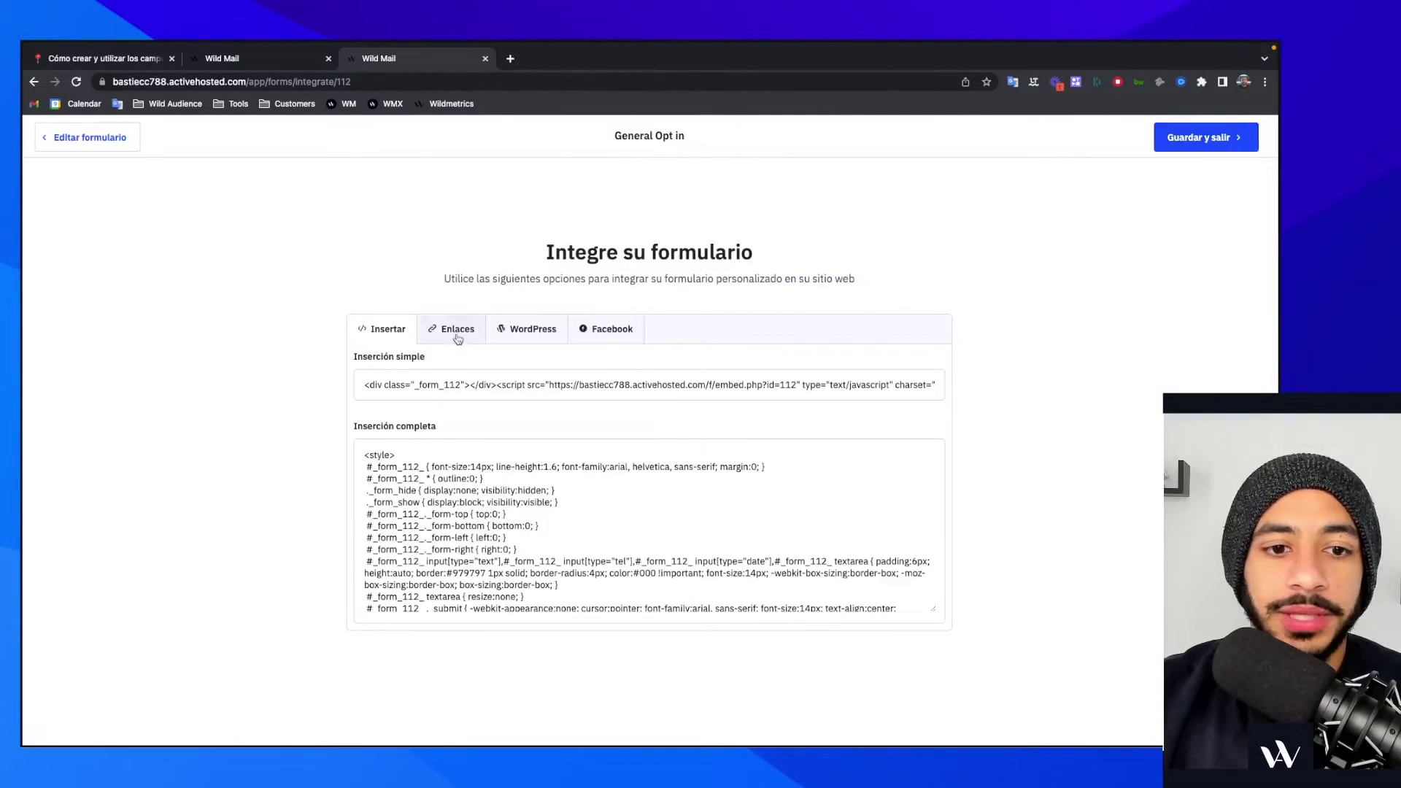
click(456, 329)
click(463, 376)
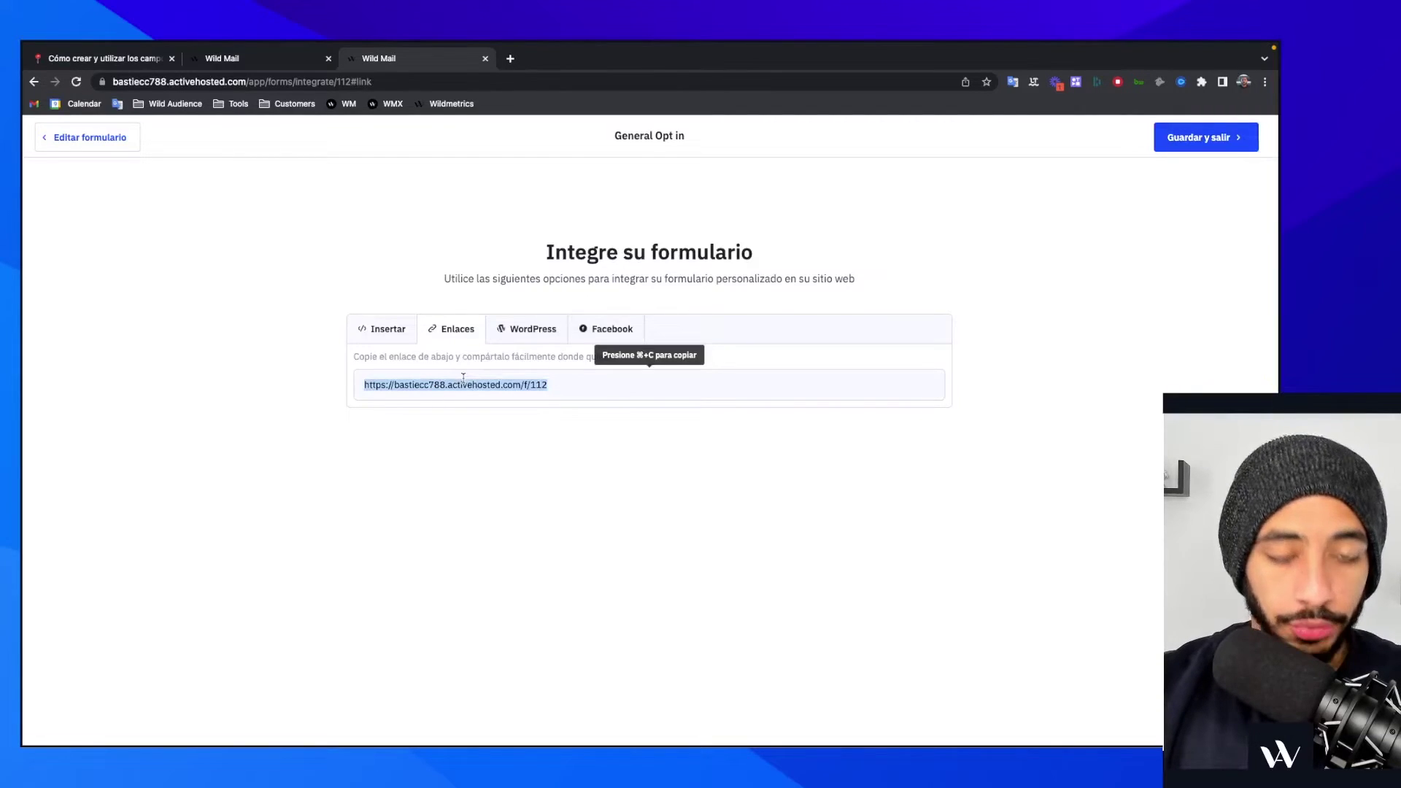
key(super+c)
click(510, 58)
key(super+v)
key(Return)
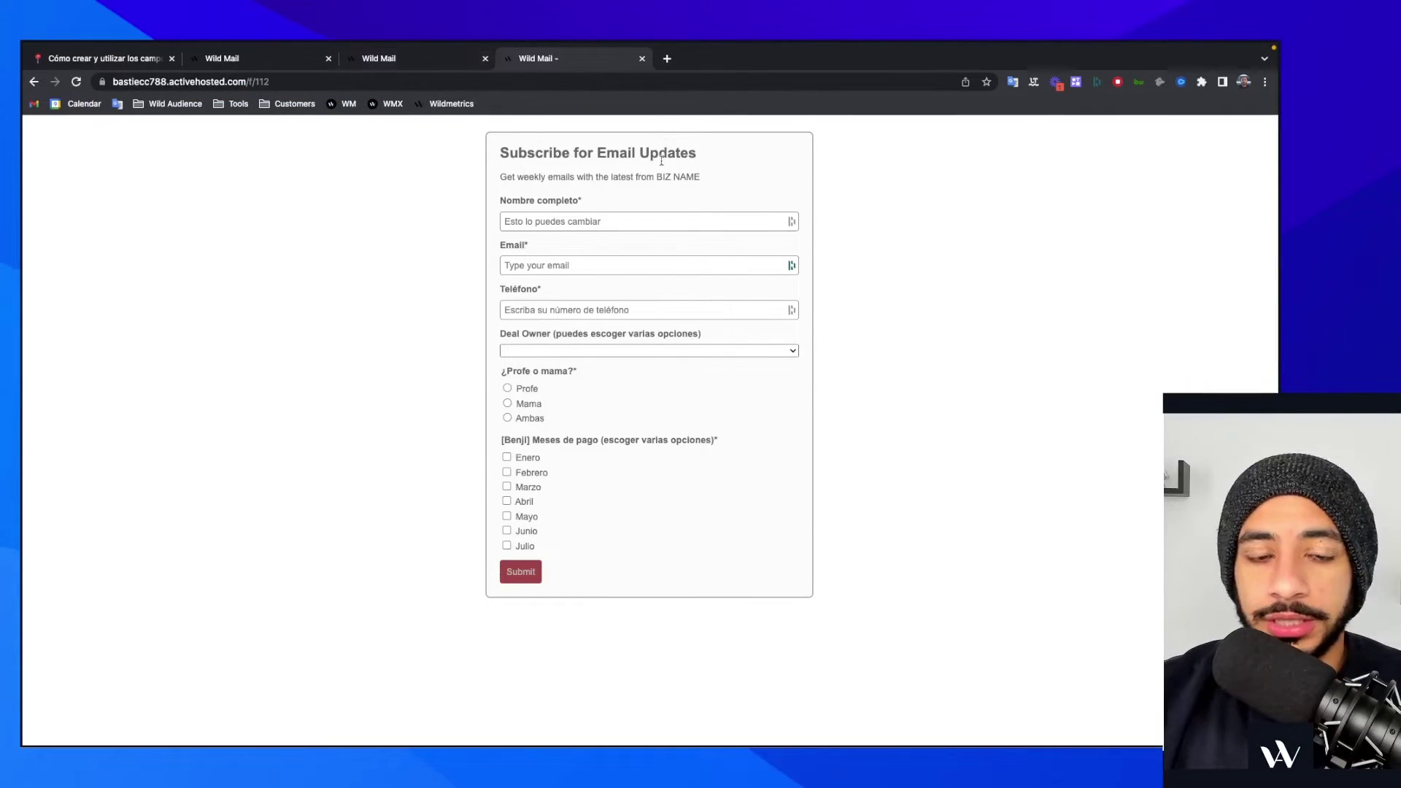
- Fill in a test name 'vfvfv' and a test email, and pick the second deal owner
triple_click(634, 213)
text(vfvfvfvfv)
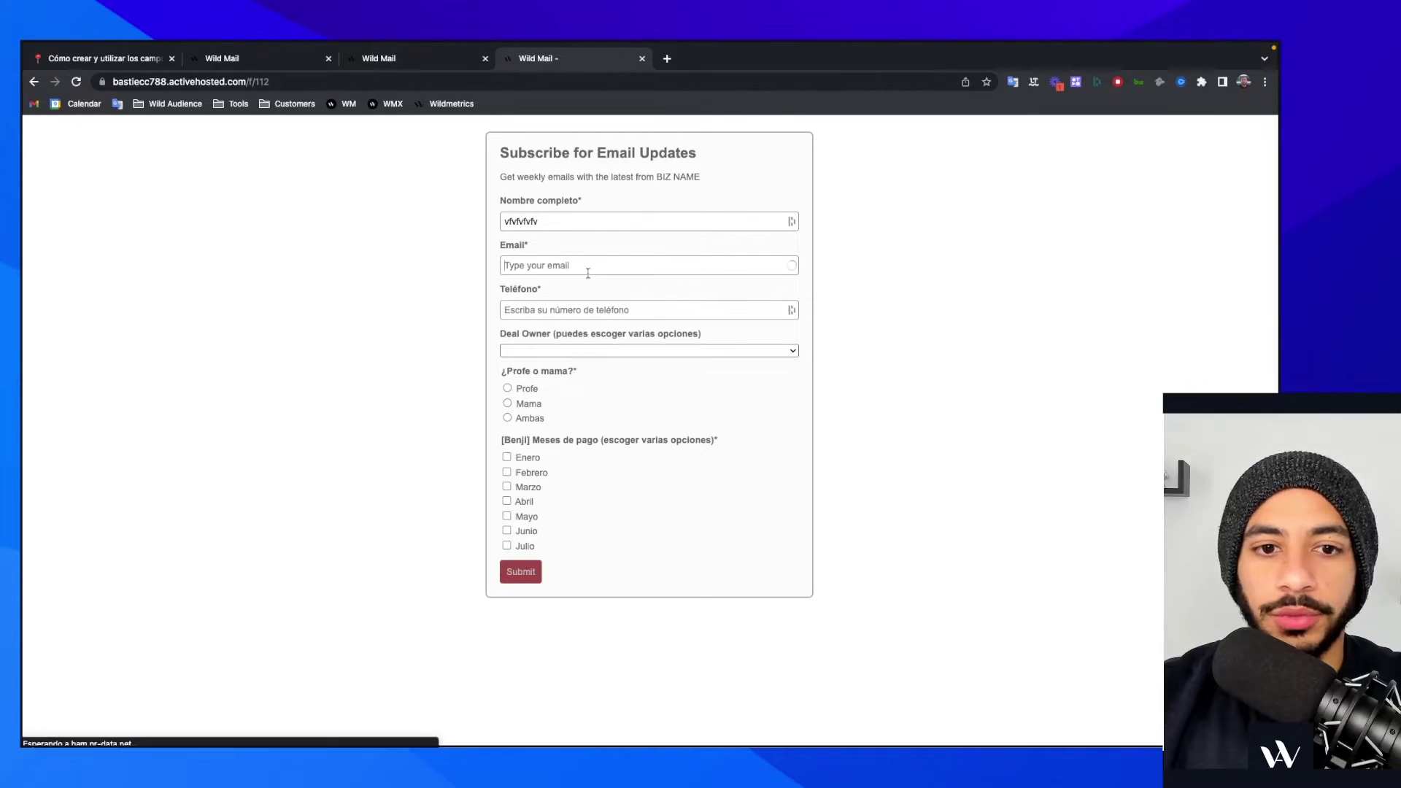
click(585, 267)
text(vfffvfvf)
text(vfvfvf)
click(585, 351)
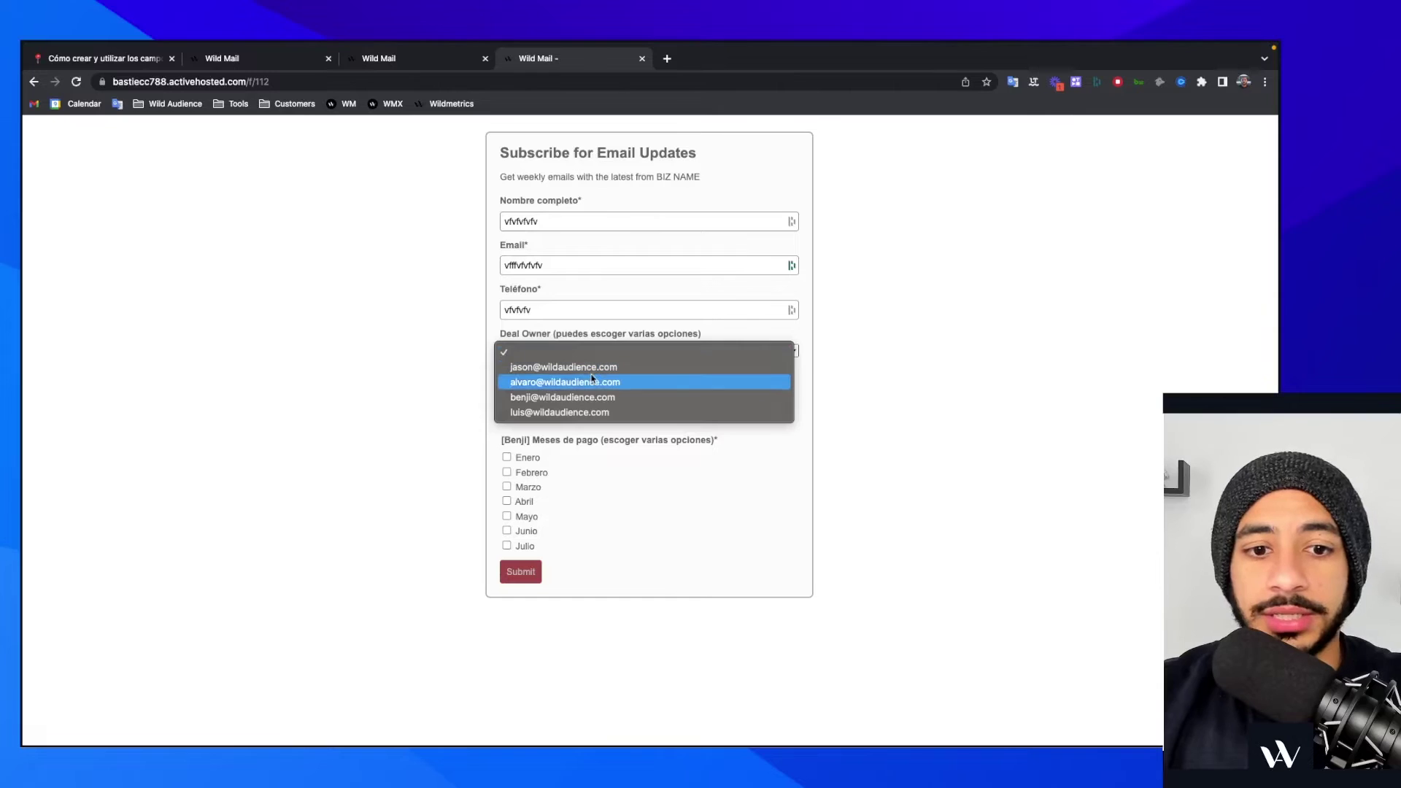
click(593, 380)
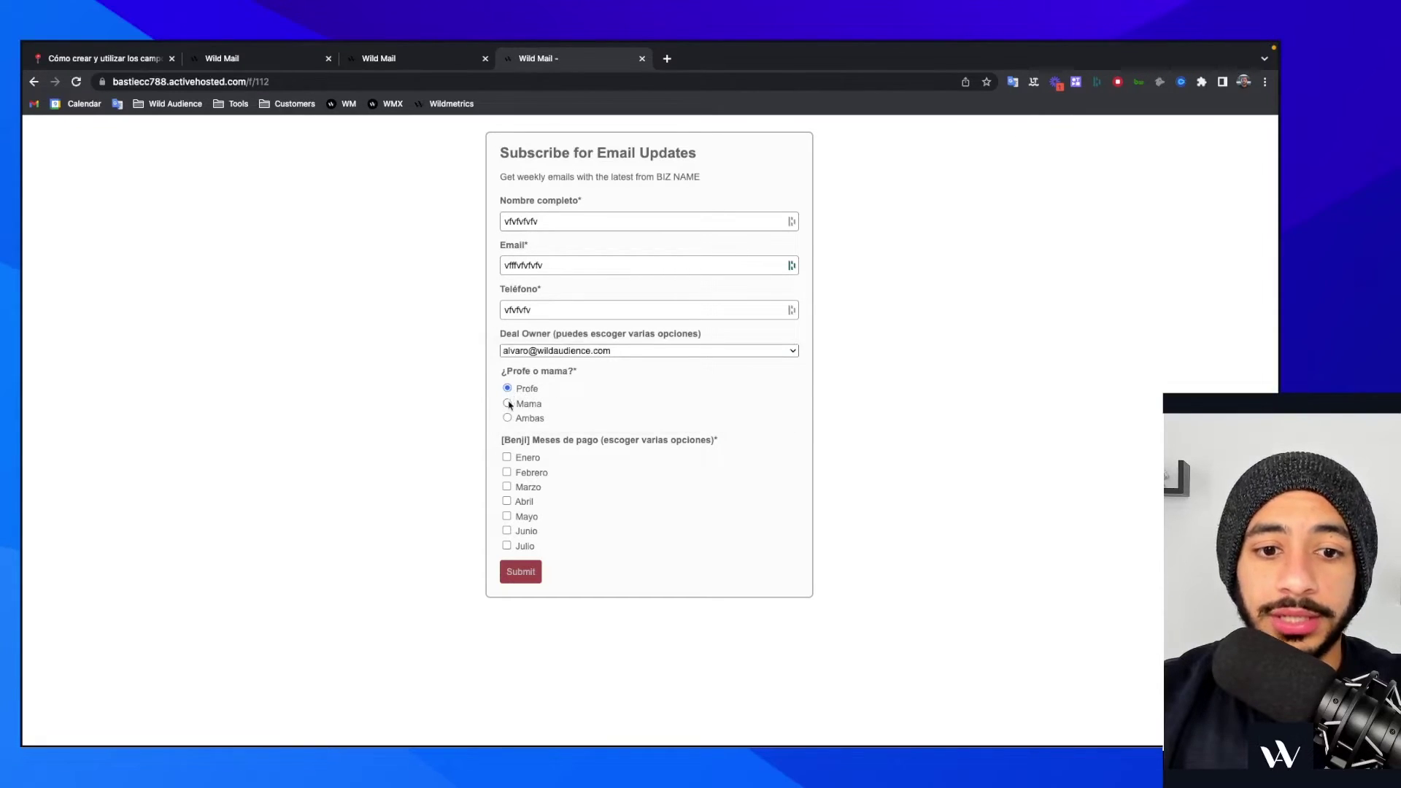
- Choose Ambas, switch the deal owner to the third person, and tick Marzo, Abril and Mayo
click(509, 418)
click(569, 351)
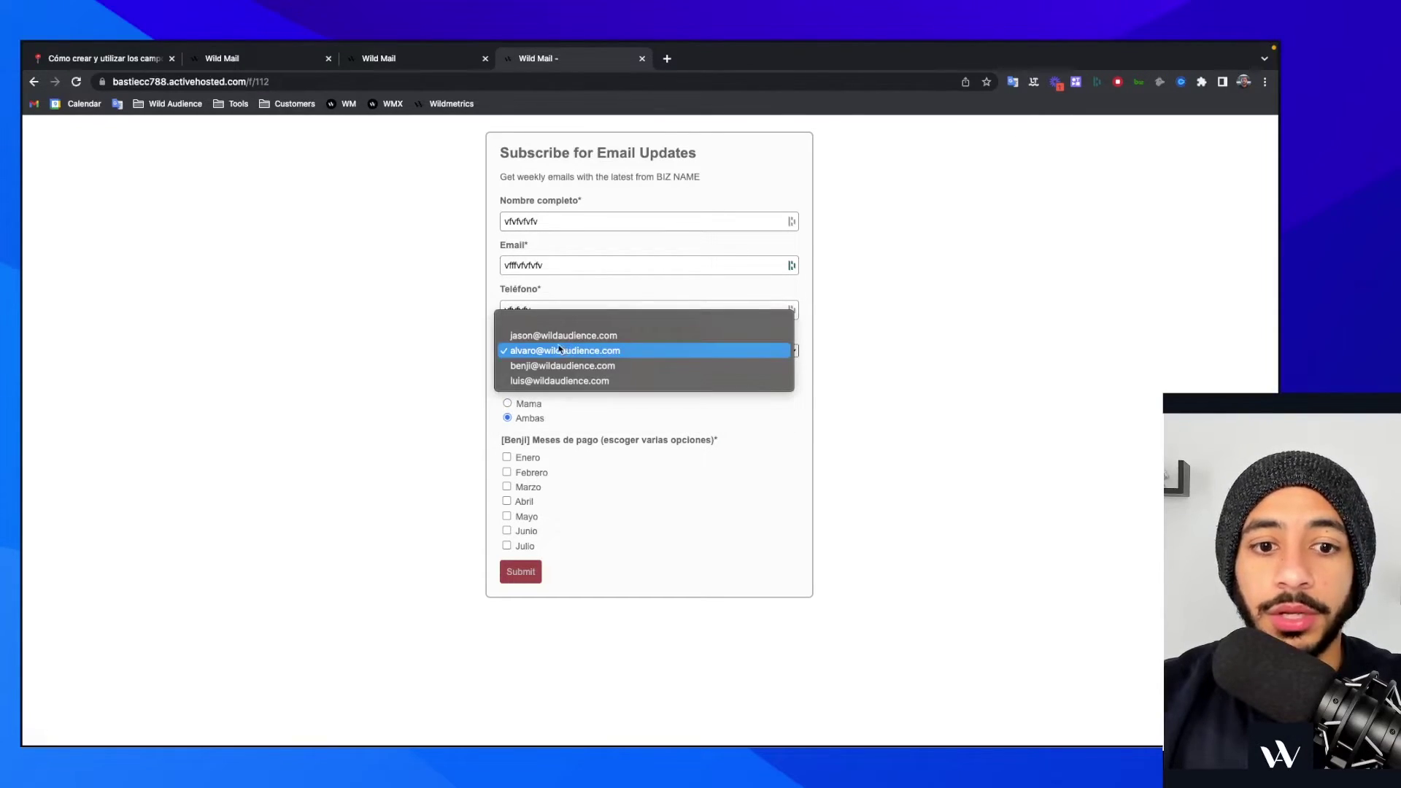
click(563, 366)
click(567, 357)
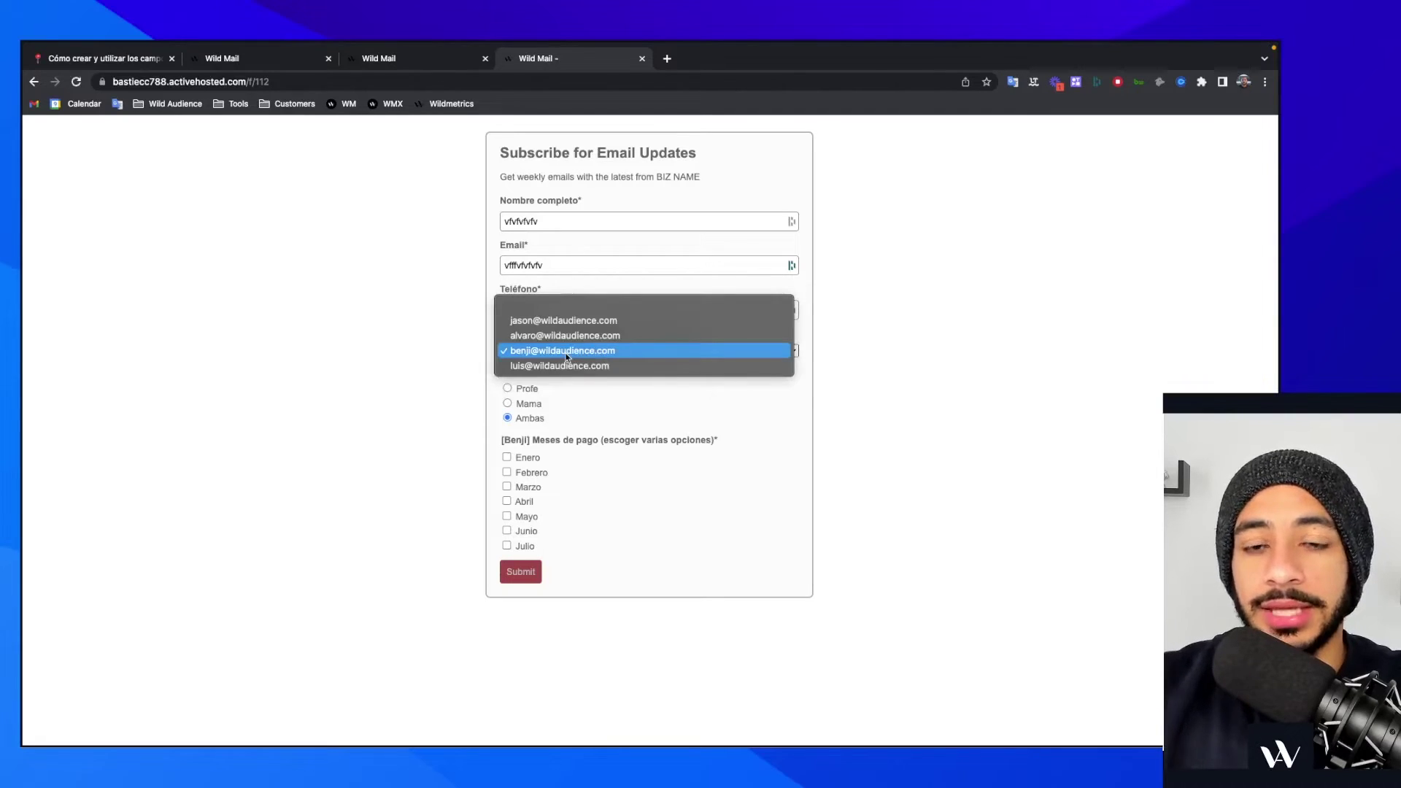
click(554, 401)
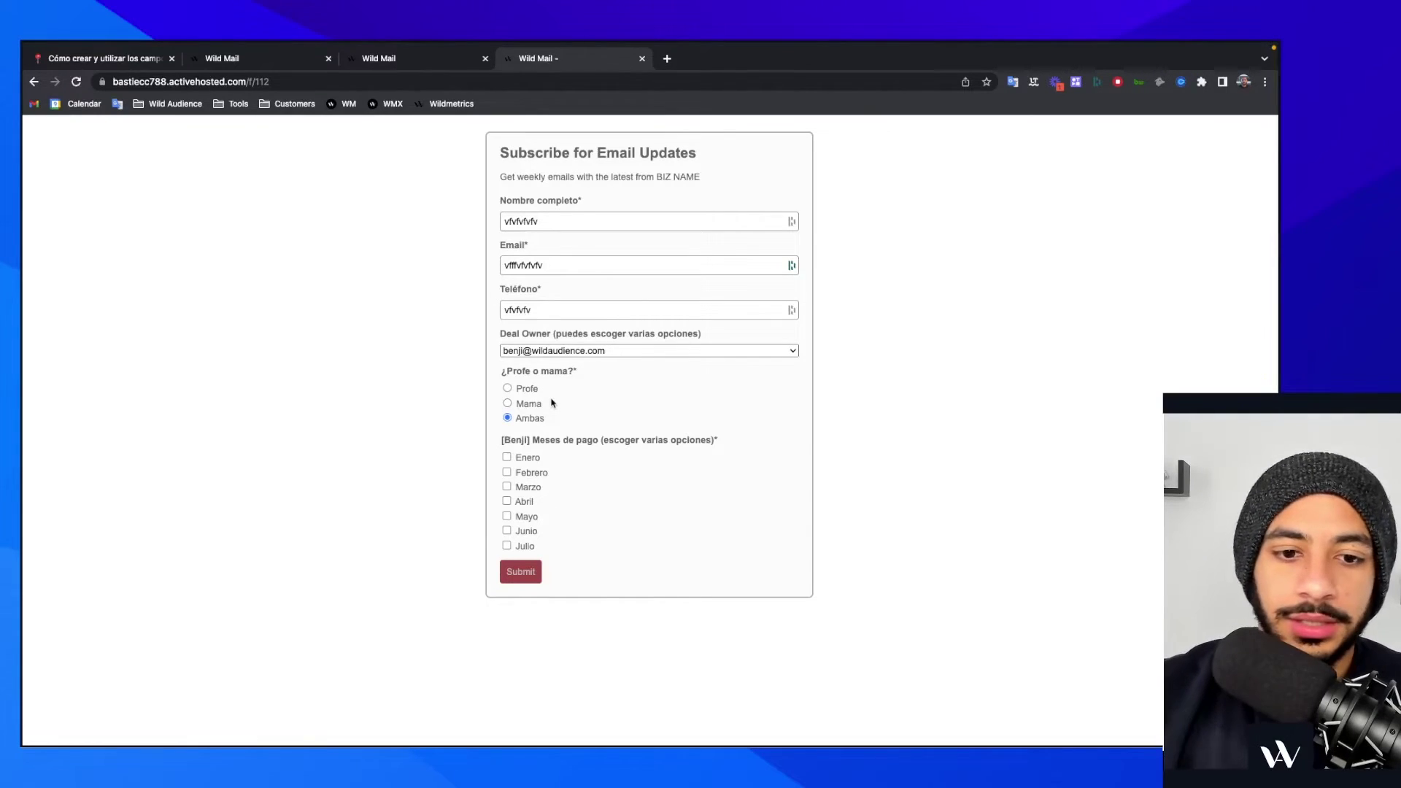
click(507, 487)
click(506, 501)
click(506, 516)
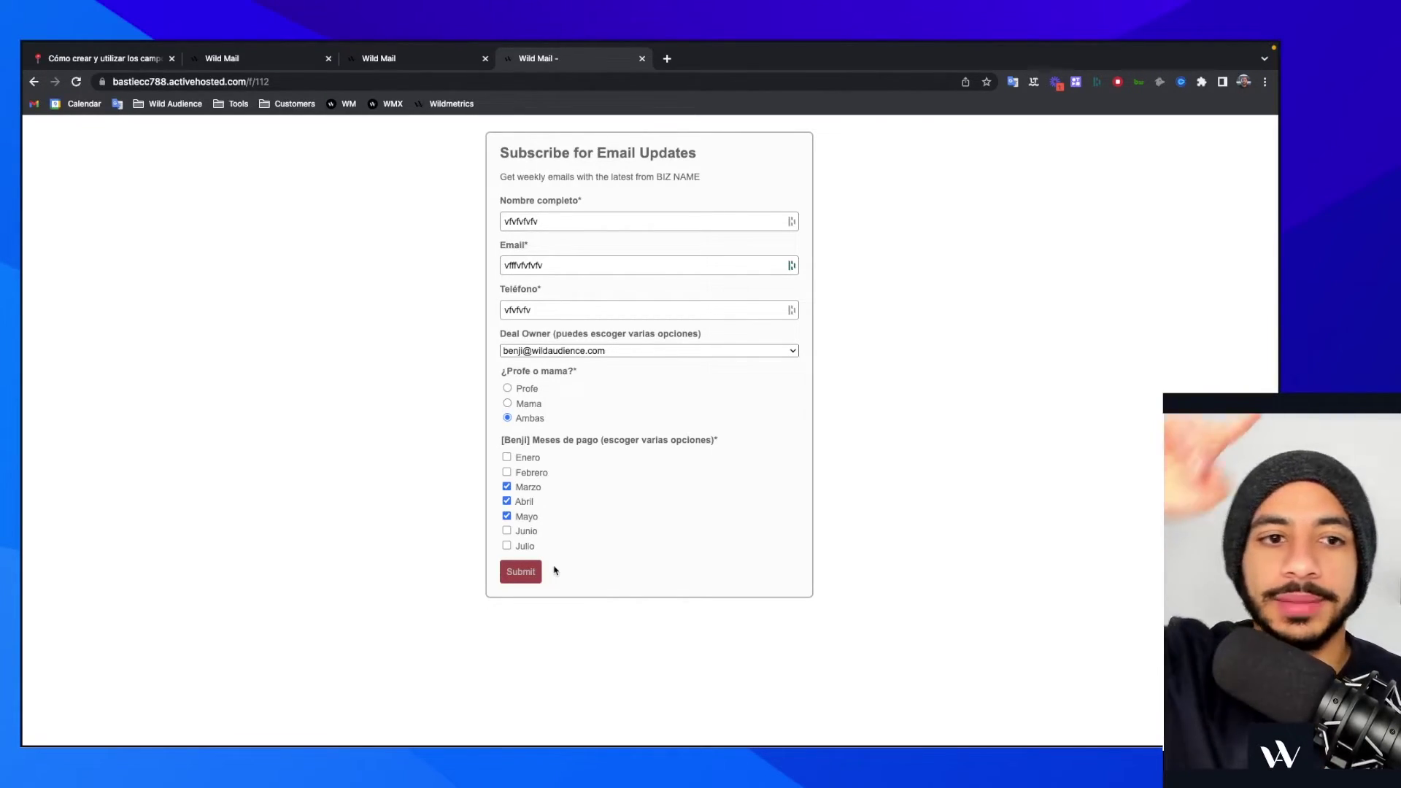
- Switch to the Notion tab and scroll down through the custom-field notes
click(73, 59)
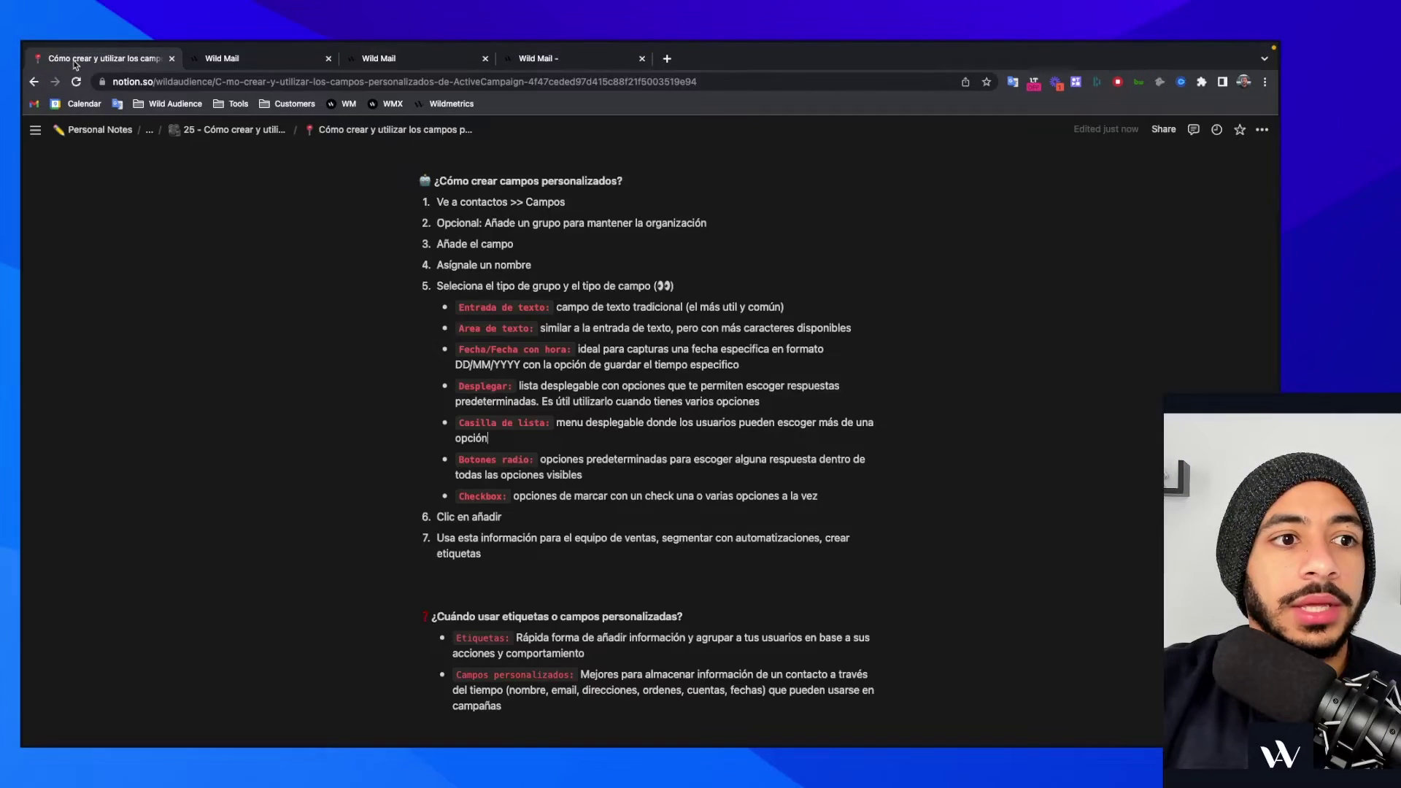
scroll(834, 438, down, 3)
scroll(839, 439, down, 1)
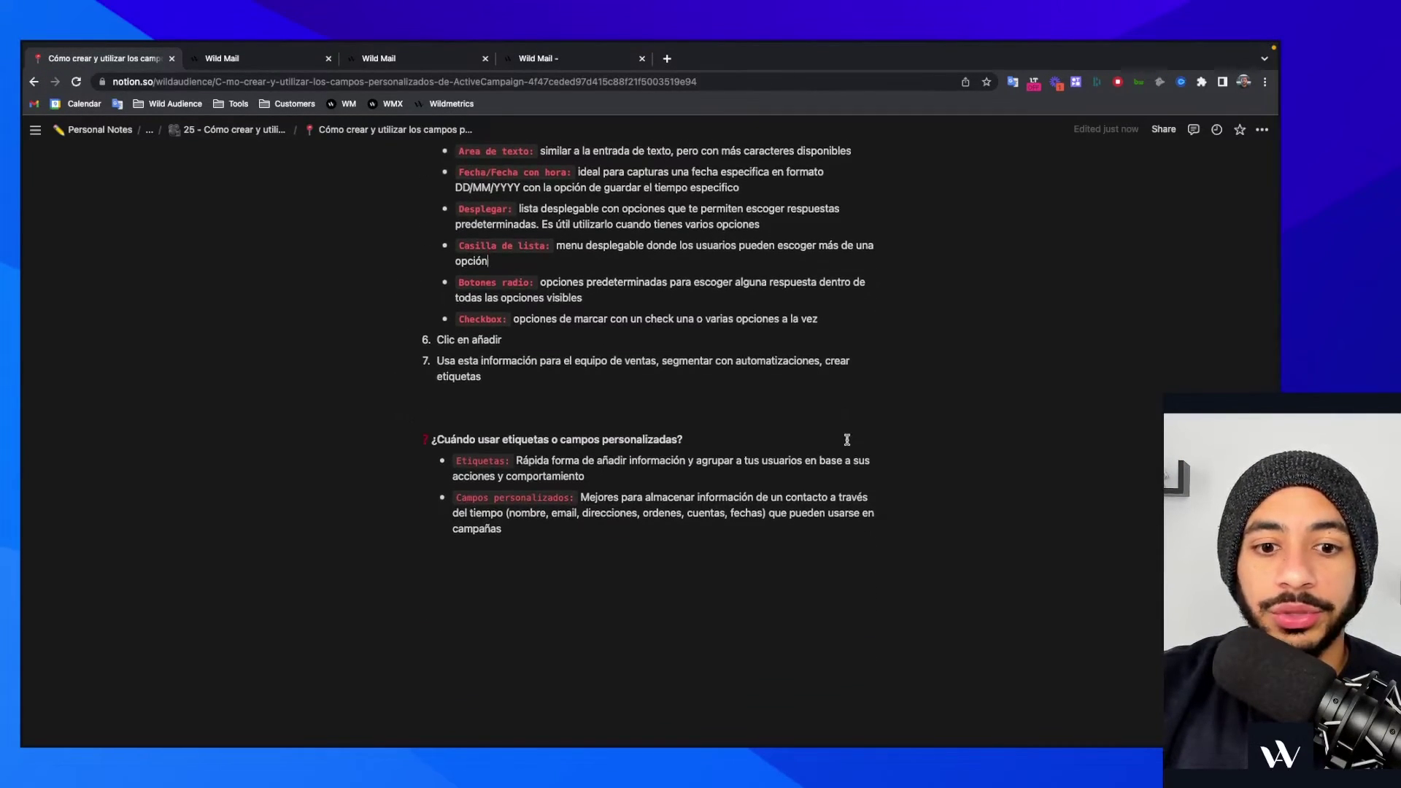